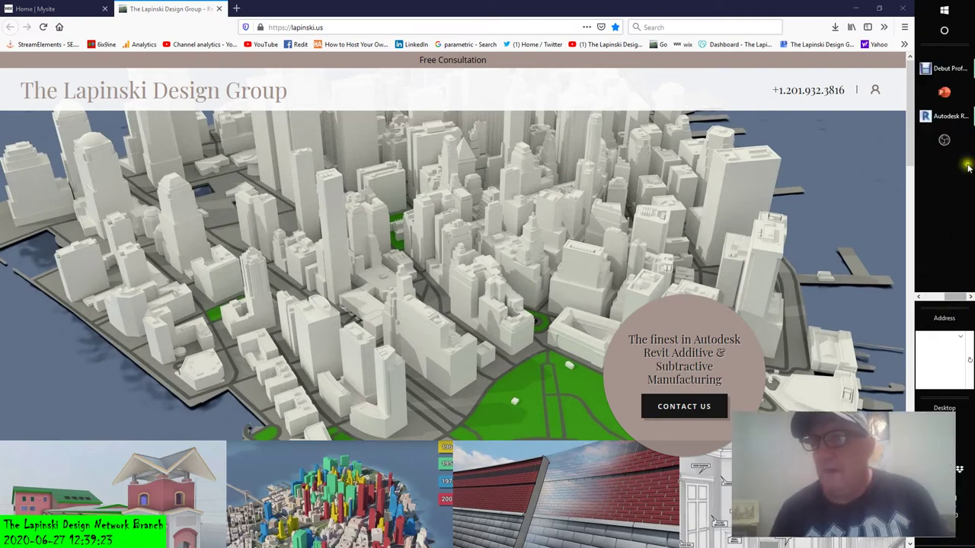
# Step: Switch to Revit, where the c15 Table Leg family's front elevation is shown
pyautogui.click(947, 118)
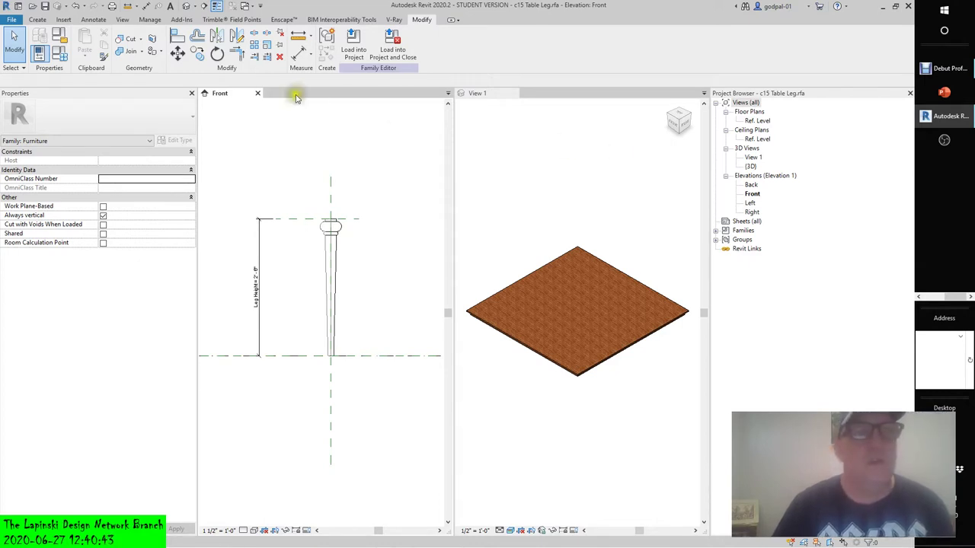
# Step: Create a new family from the Furniture.rft template, skipping the save reminder
pyautogui.click(11, 21)
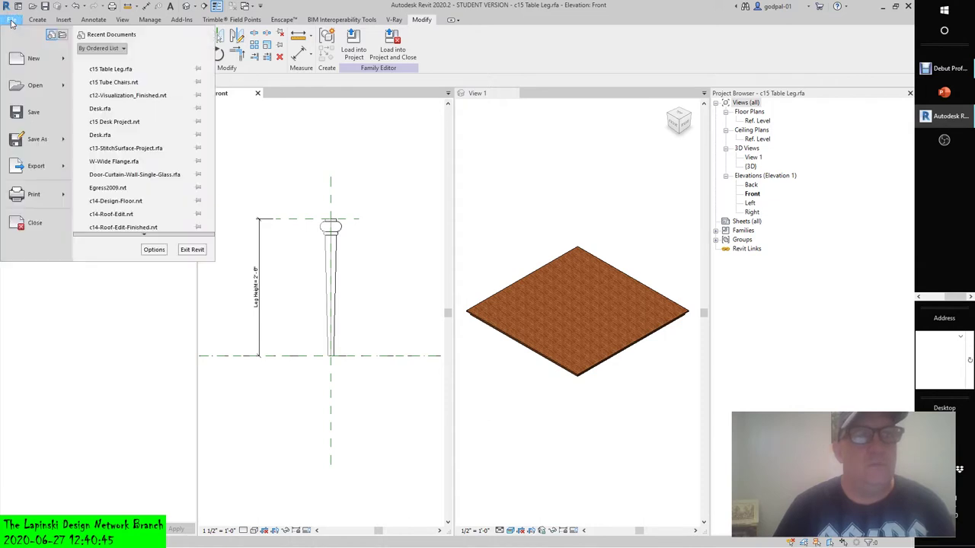
pyautogui.moveTo(31, 59)
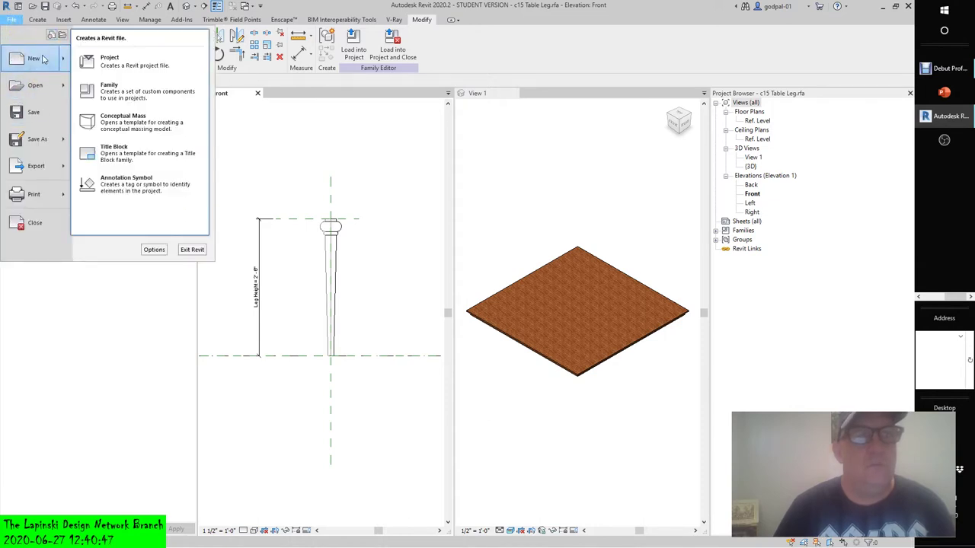
pyautogui.click(114, 89)
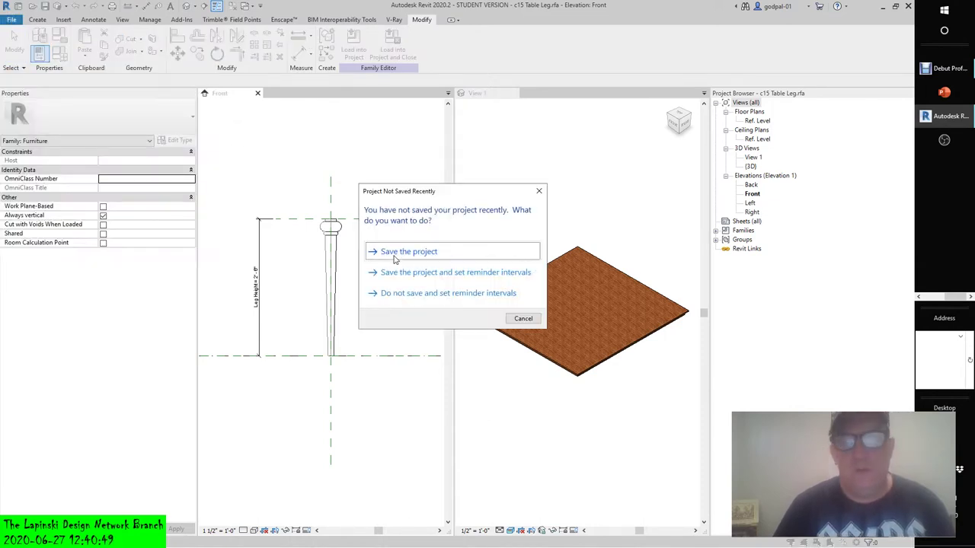
pyautogui.click(523, 319)
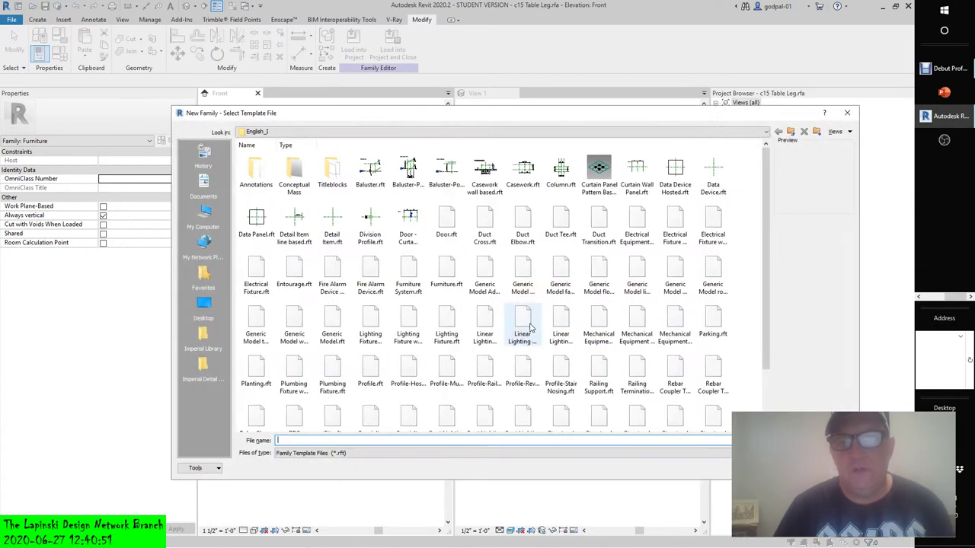
pyautogui.click(446, 268)
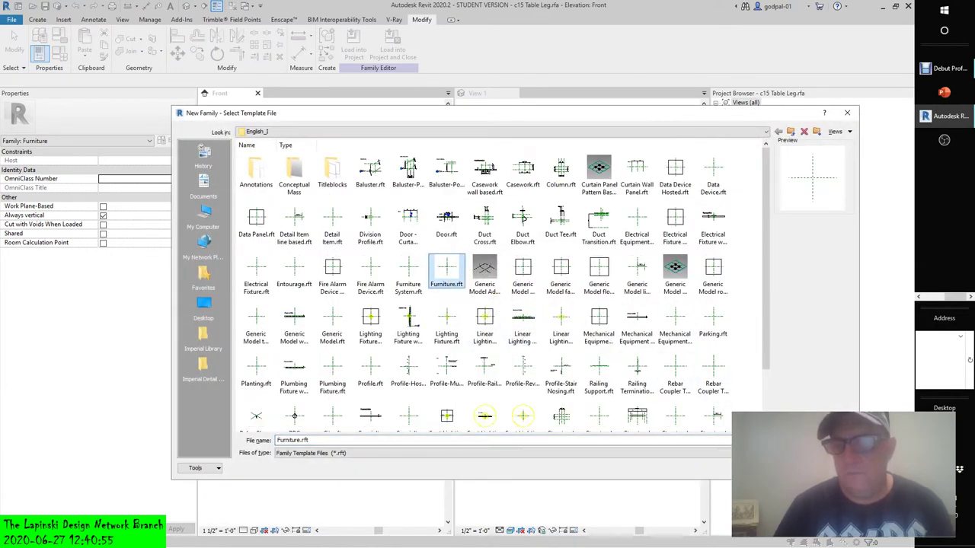
pyautogui.doubleClick(447, 268)
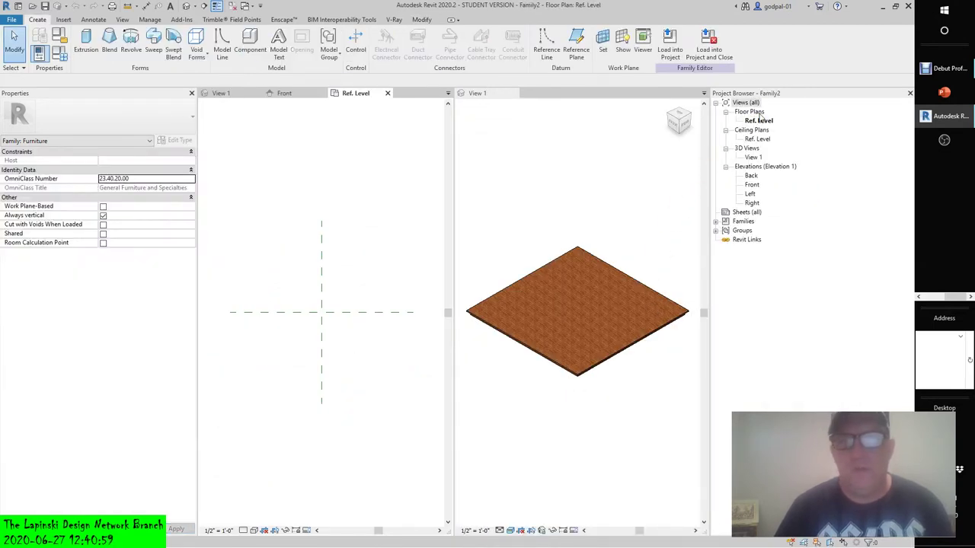
# Step: Review the Front, 3D and Ref. Level views, make 3D active, and skip the save reminder
pyautogui.click(291, 94)
pyautogui.click(236, 94)
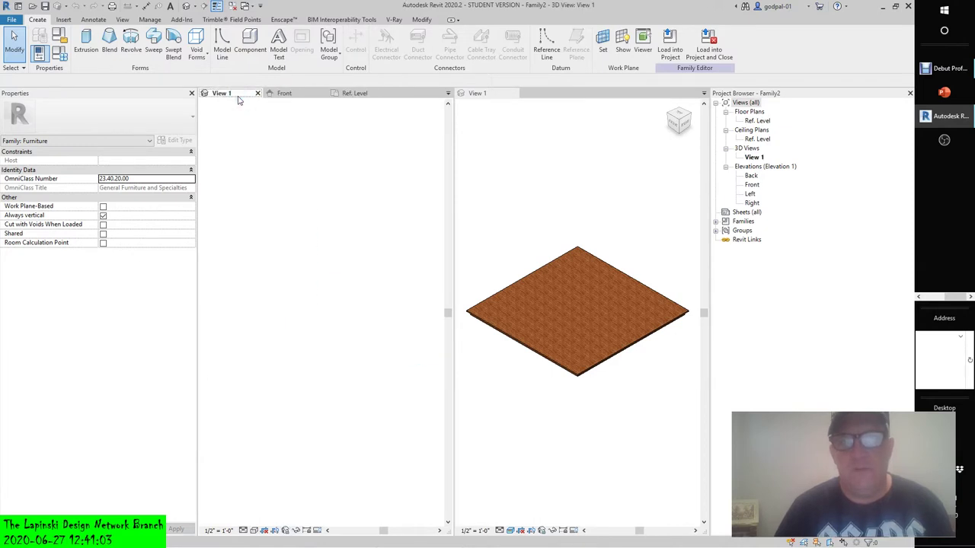
pyautogui.click(303, 94)
pyautogui.click(361, 94)
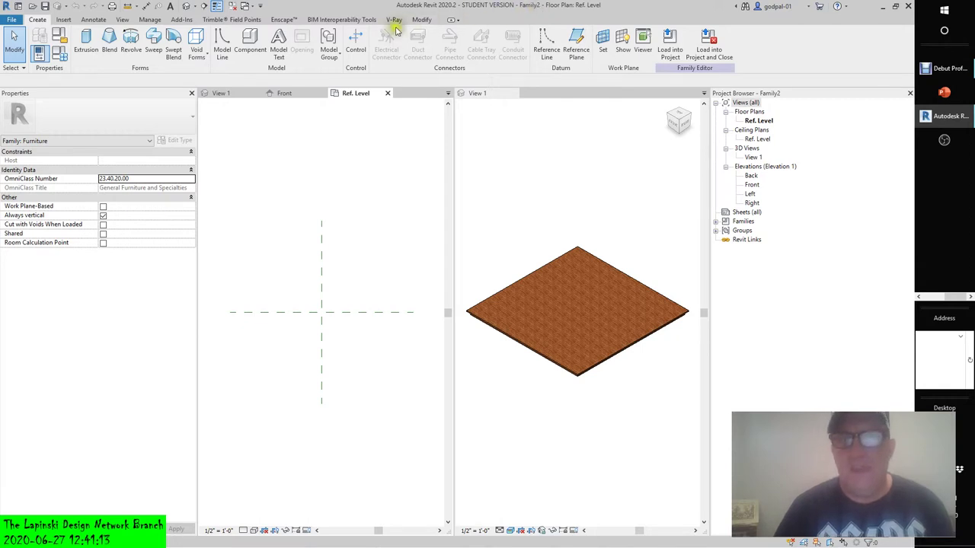
pyautogui.click(546, 168)
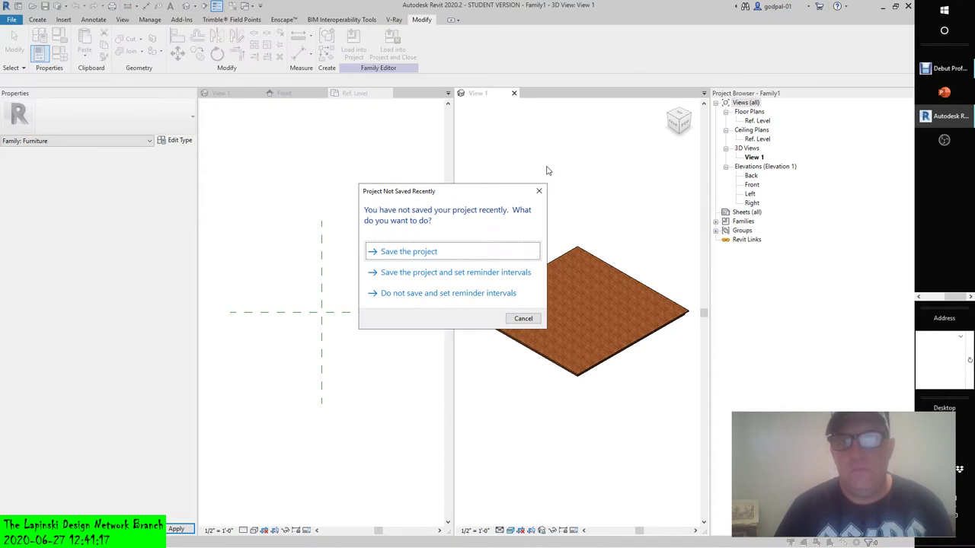
pyautogui.click(523, 319)
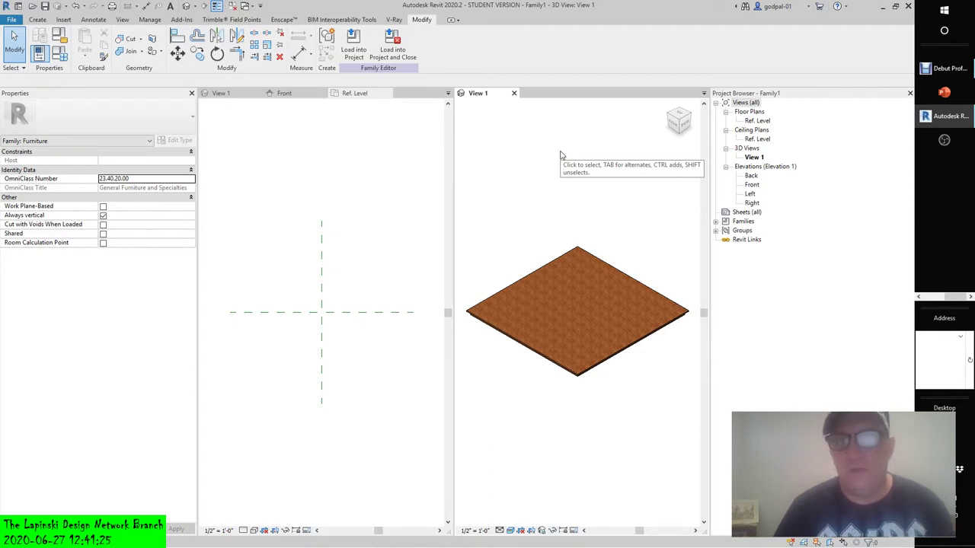
# Step: Tile all open views, zoom them all to fit with ZA, and activate the table leg's Front view
pyautogui.click(122, 19)
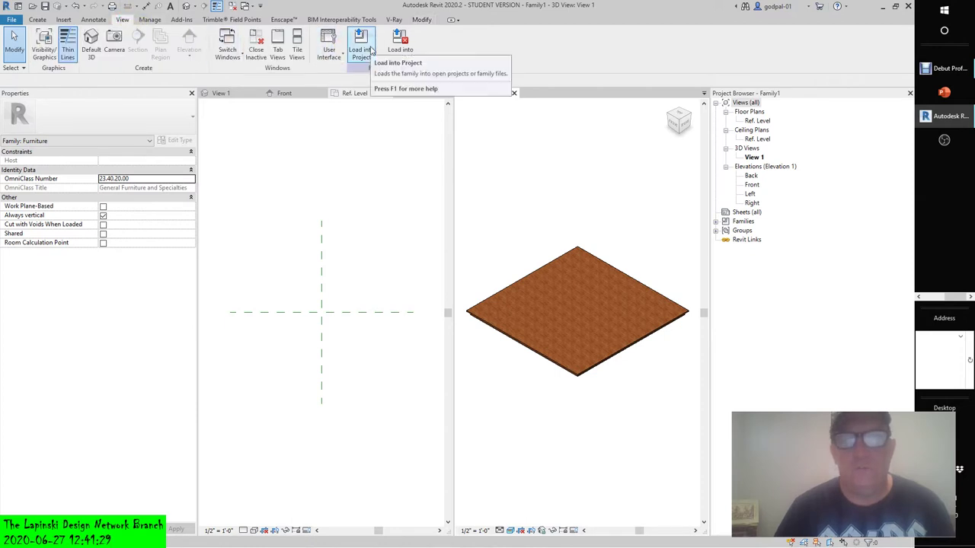
pyautogui.click(288, 54)
pyautogui.click(299, 52)
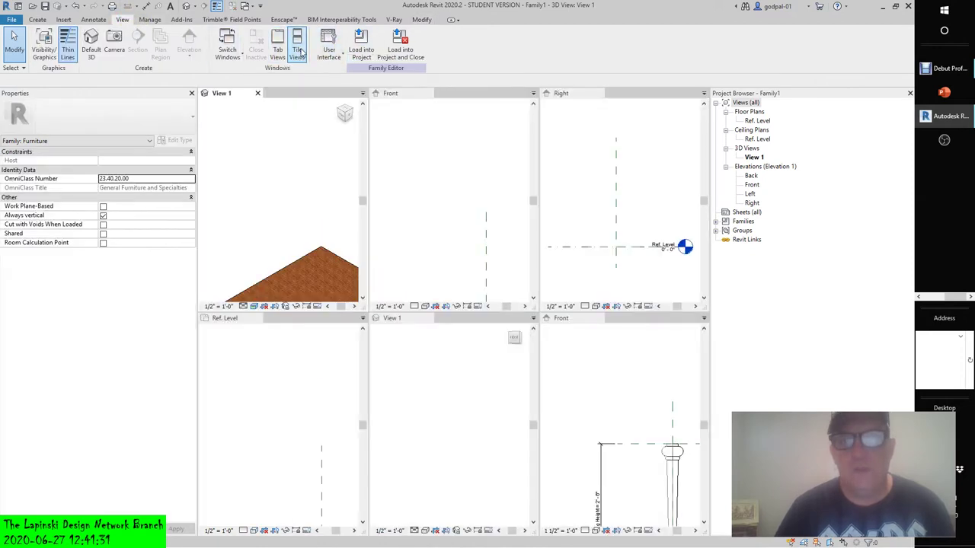
pyautogui.press('z')
pyautogui.press('a')
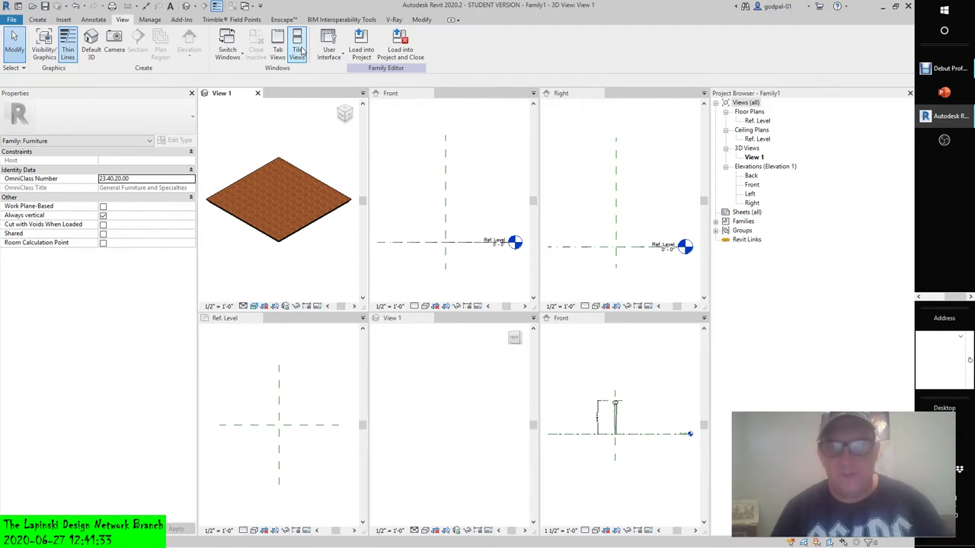
pyautogui.click(620, 387)
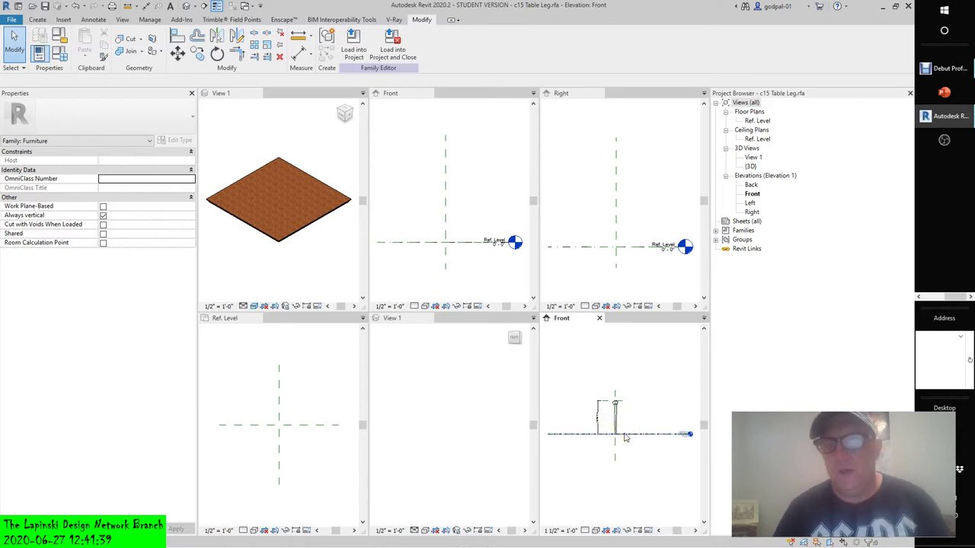
pyautogui.click(37, 19)
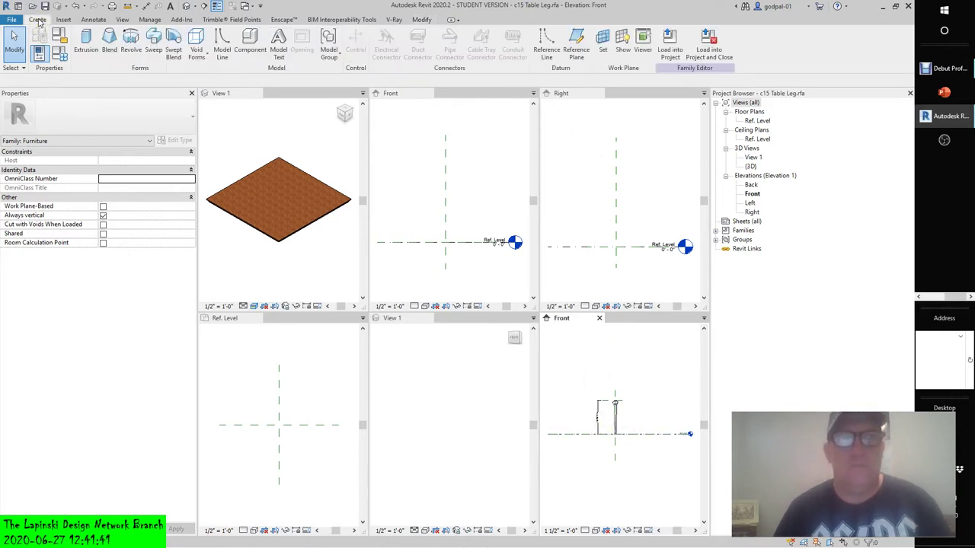
# Step: Start a Void Swept Blend from the Void Forms list
pyautogui.click(191, 59)
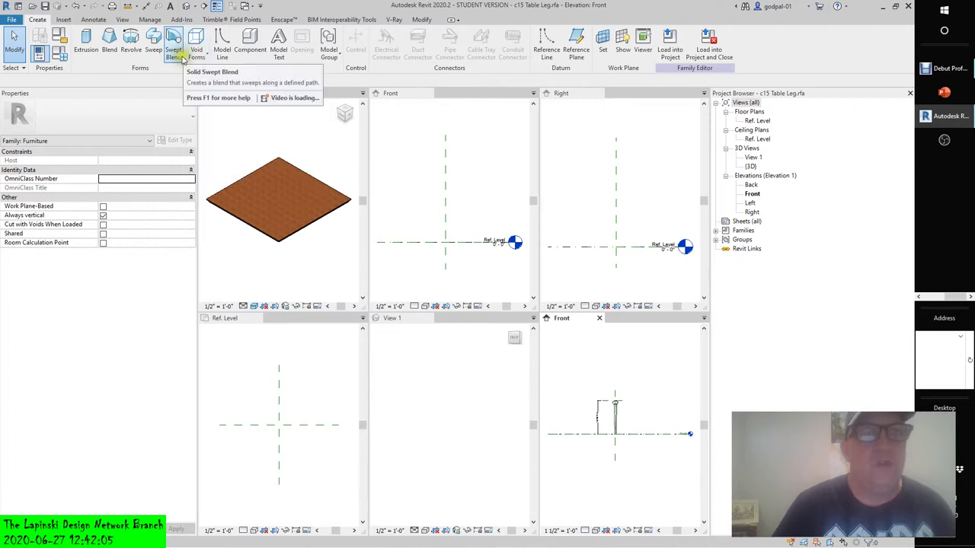
pyautogui.click(177, 52)
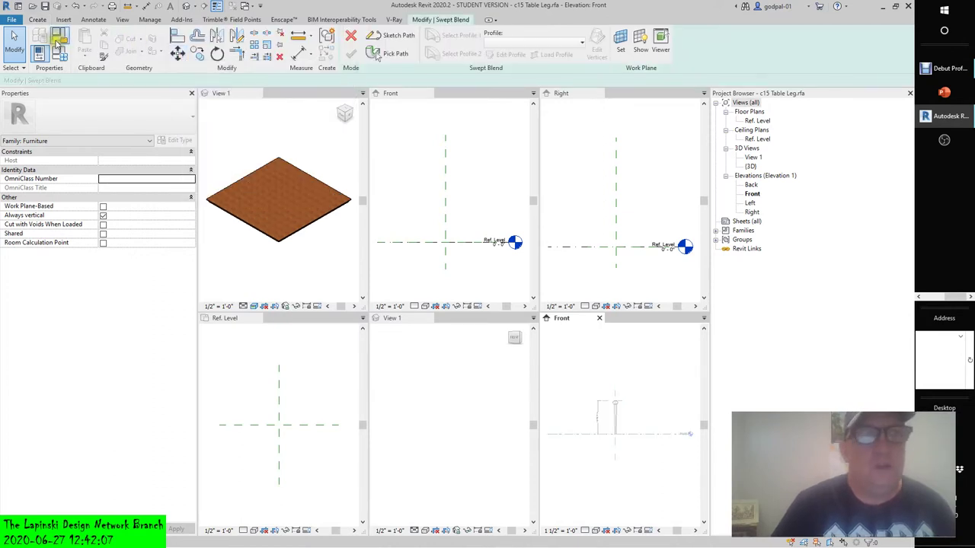
pyautogui.click(36, 19)
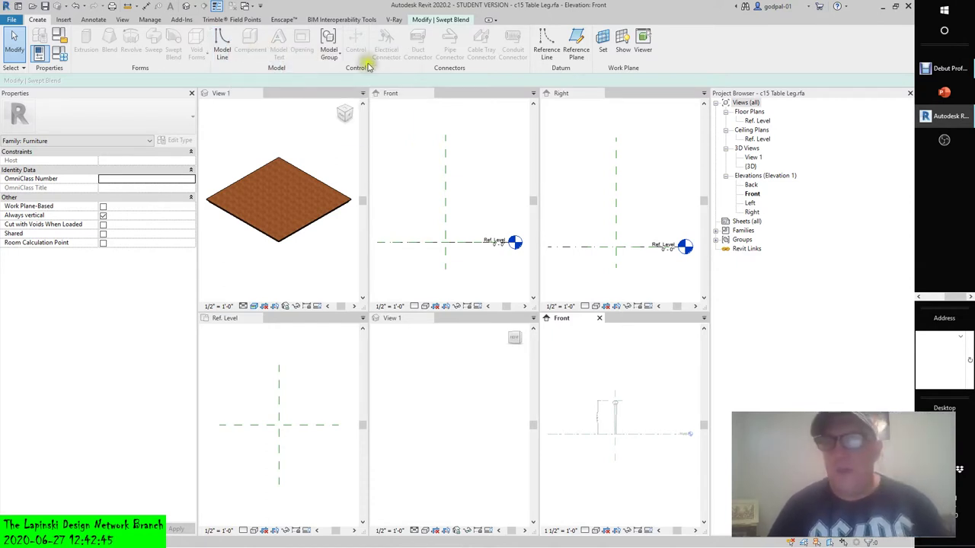
# Step: Activate Family2's Front view and start a solid Swept Blend there
pyautogui.click(750, 113)
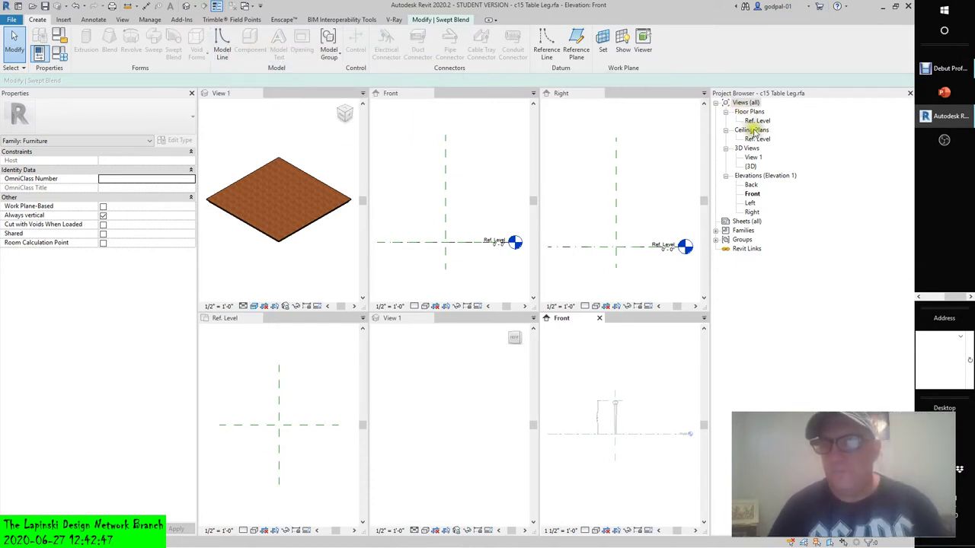
pyautogui.click(476, 186)
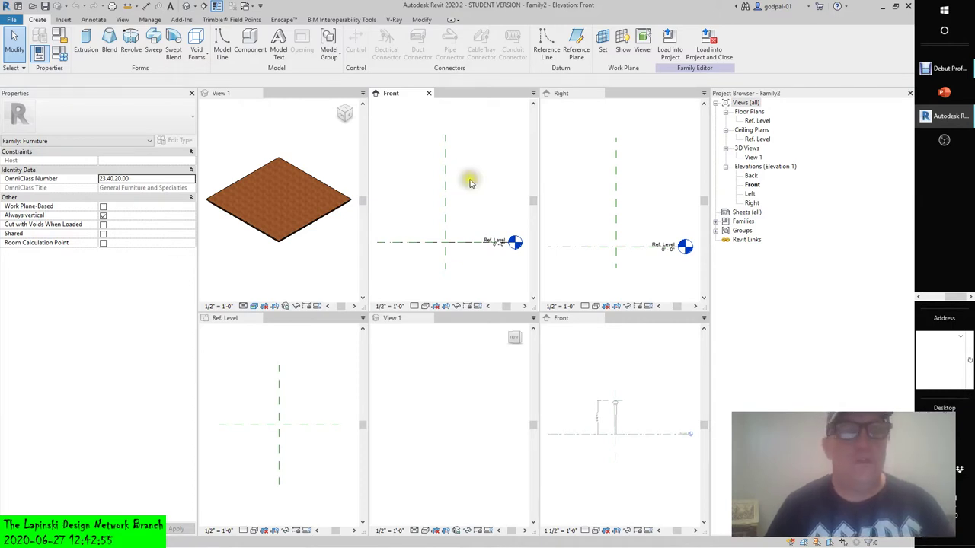
pyautogui.click(174, 51)
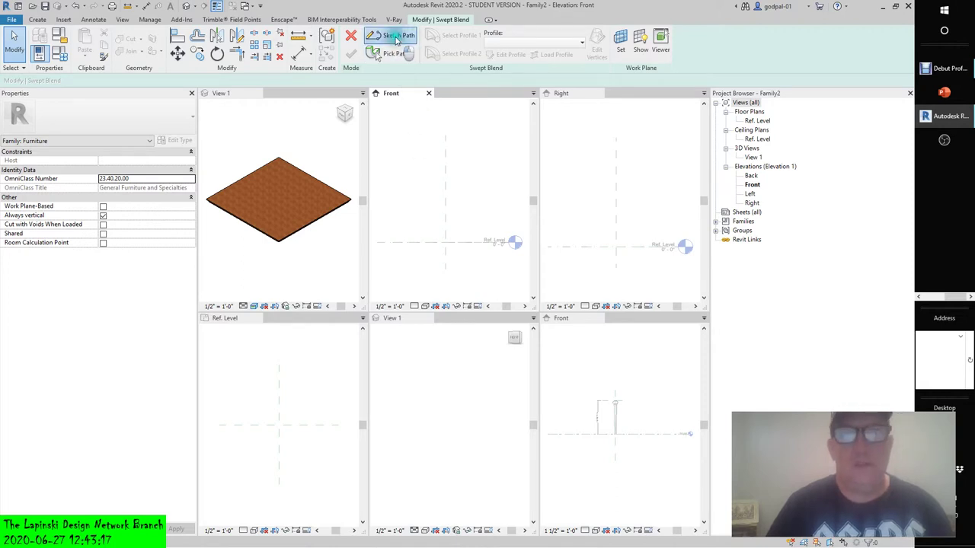
# Step: Sketch the sweep path from the Ref. Level line with 3'-0" and 2'-6" segments
pyautogui.click(393, 35)
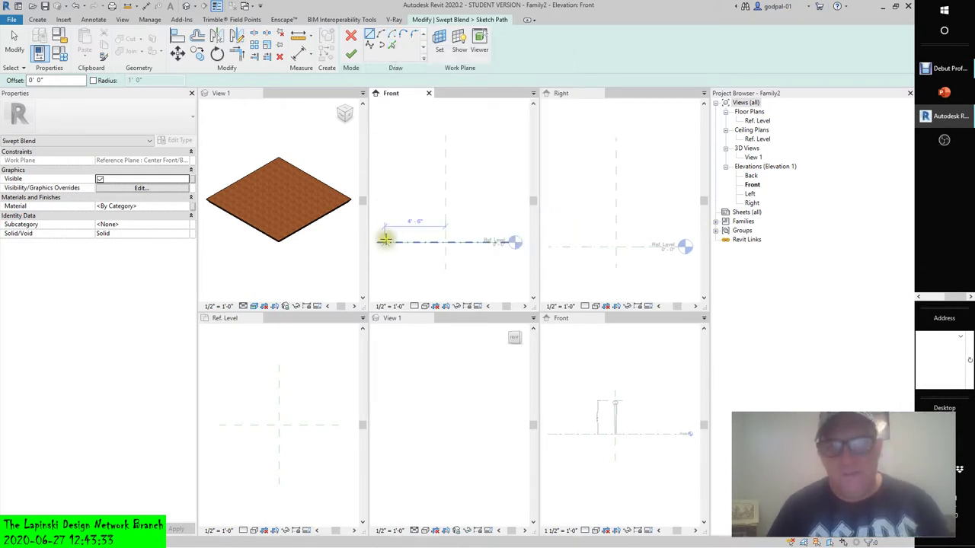
pyautogui.scroll(2, 425, 234)
pyautogui.scroll(1, 428, 240)
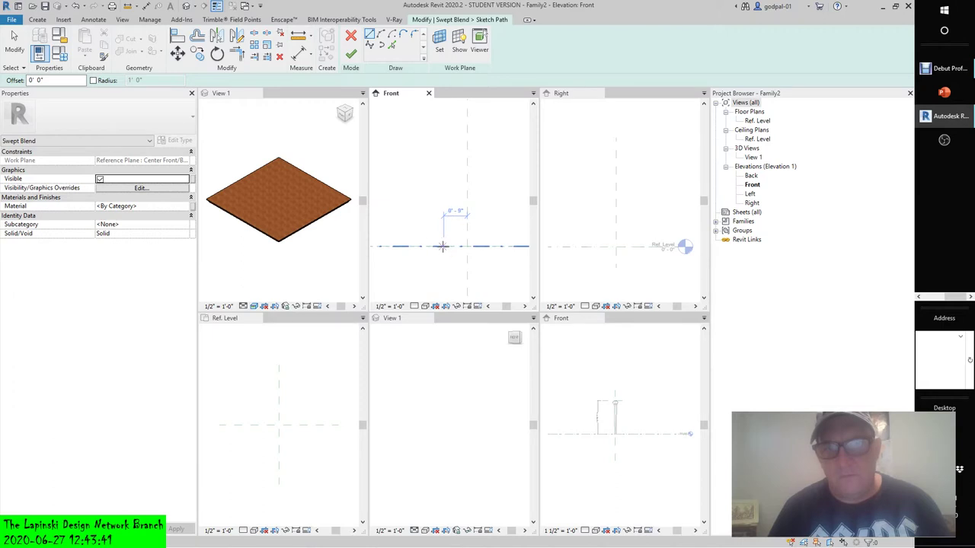
pyautogui.click(442, 246)
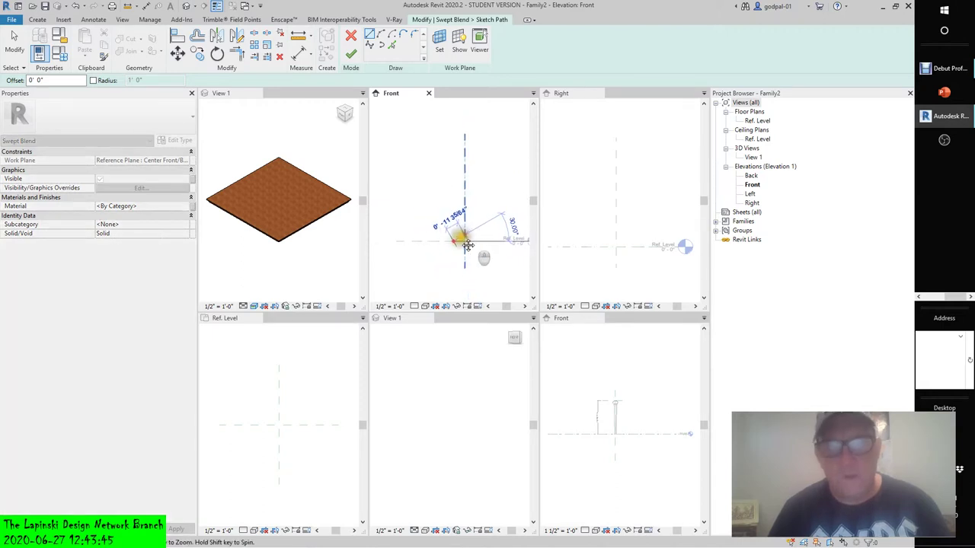
pyautogui.click(403, 218)
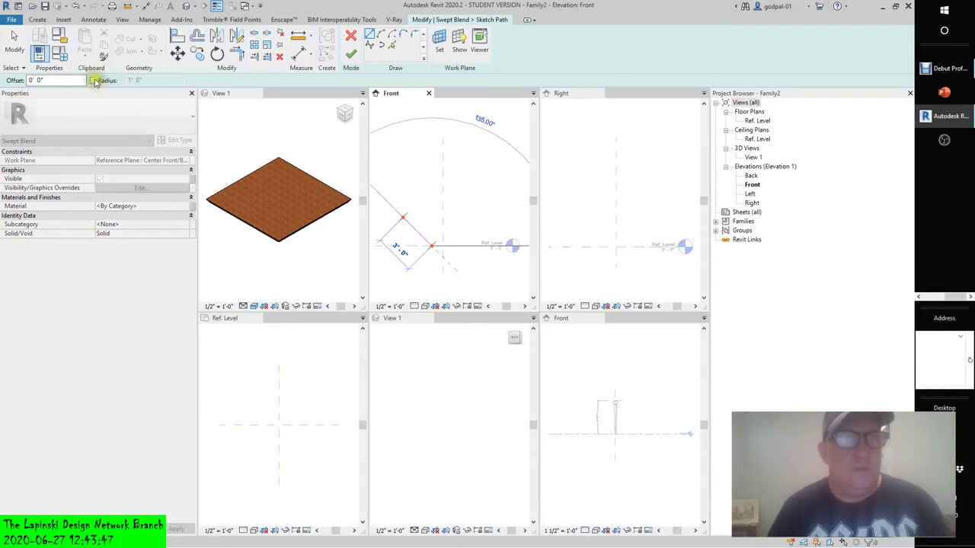
pyautogui.moveTo(466, 244); pyautogui.dragTo(427, 237, button='middle')
pyautogui.click(411, 233)
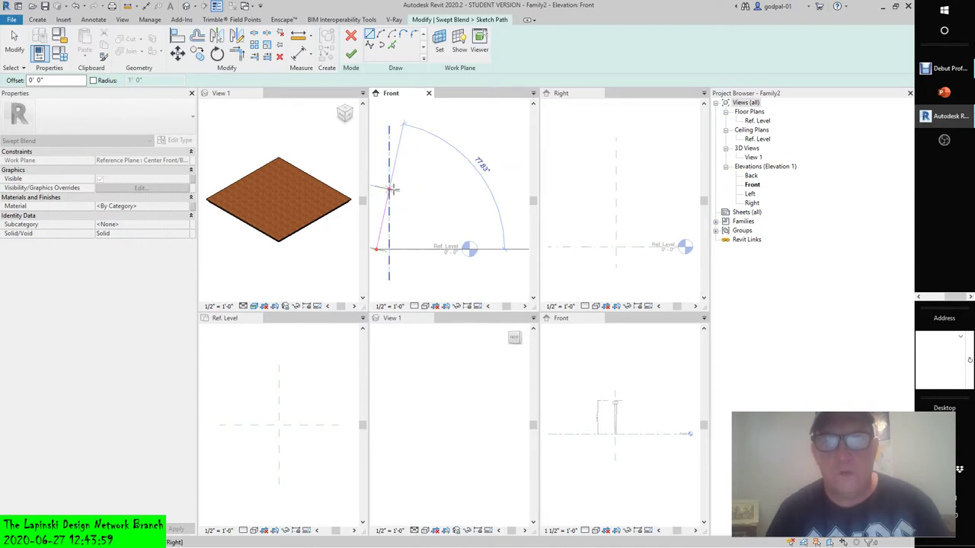
pyautogui.scroll(2, 396, 187)
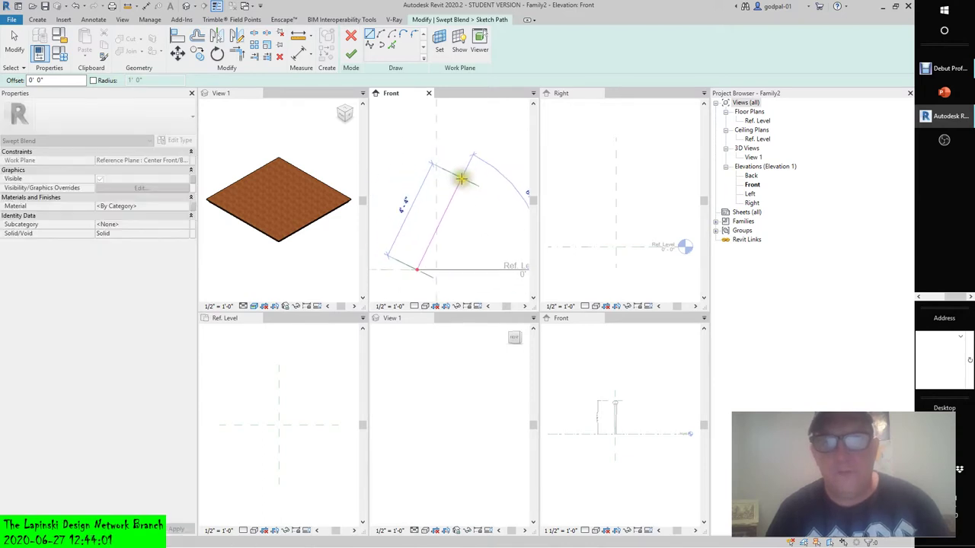
pyautogui.scroll(2, 435, 282)
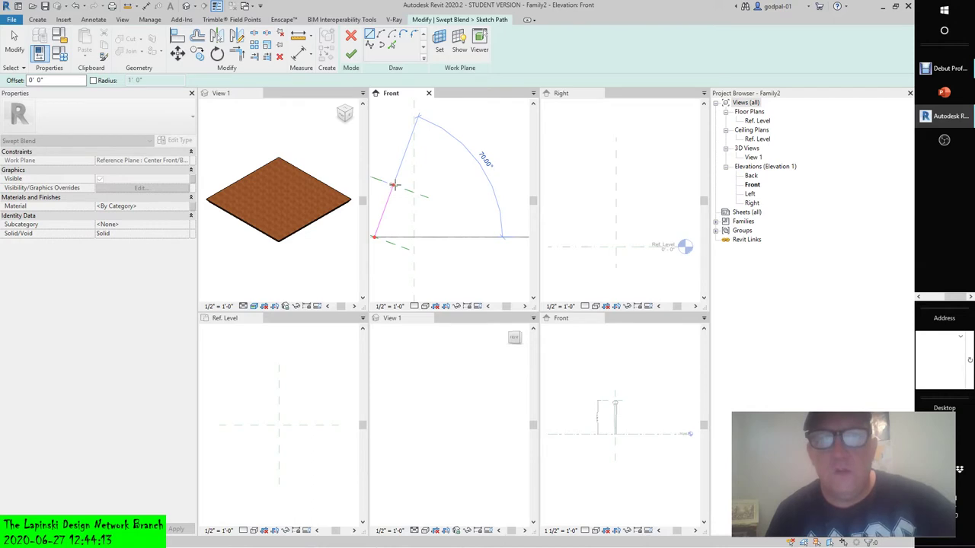
# Step: Finish the path line and select it to show its temporary dimensions
pyautogui.click(394, 186)
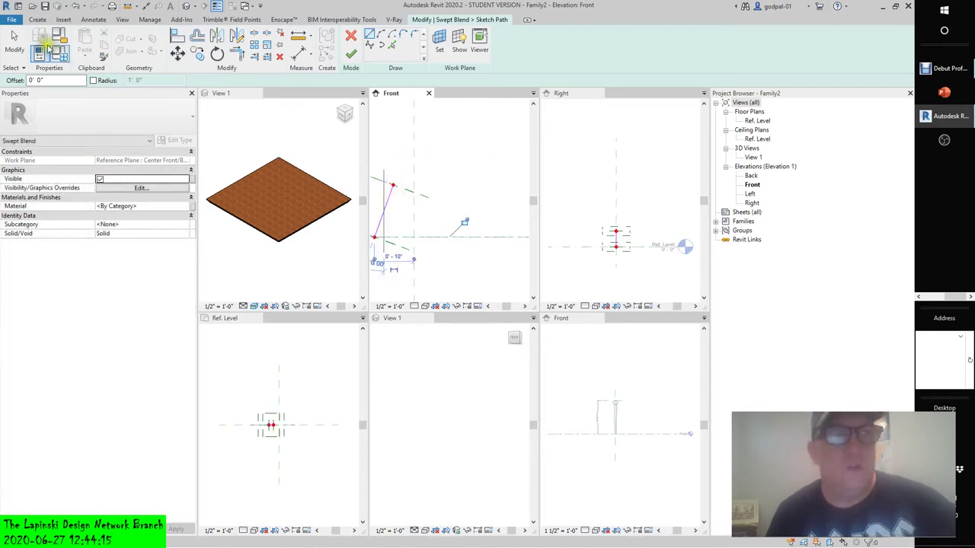
pyautogui.click(13, 40)
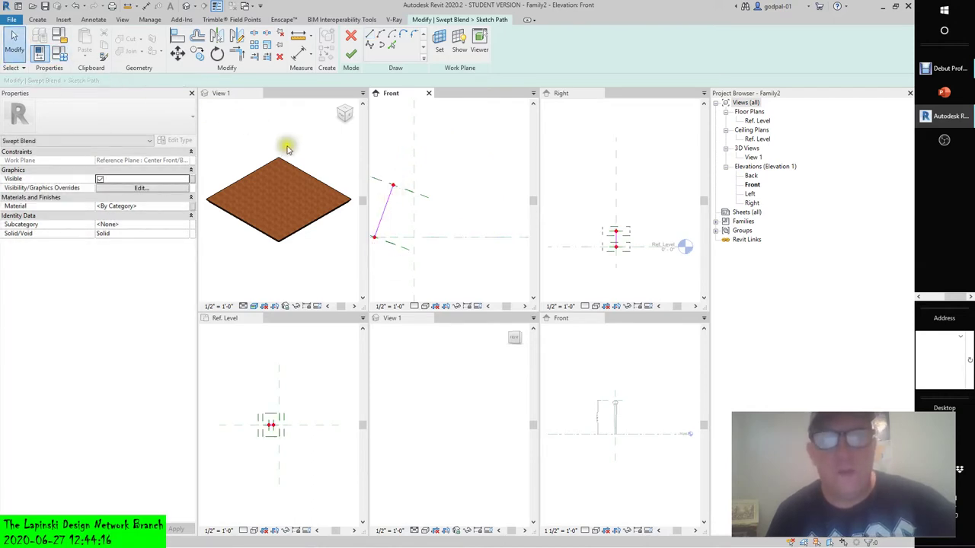
pyautogui.click(389, 200)
pyautogui.scroll(2, 402, 247)
pyautogui.scroll(-2, 416, 262)
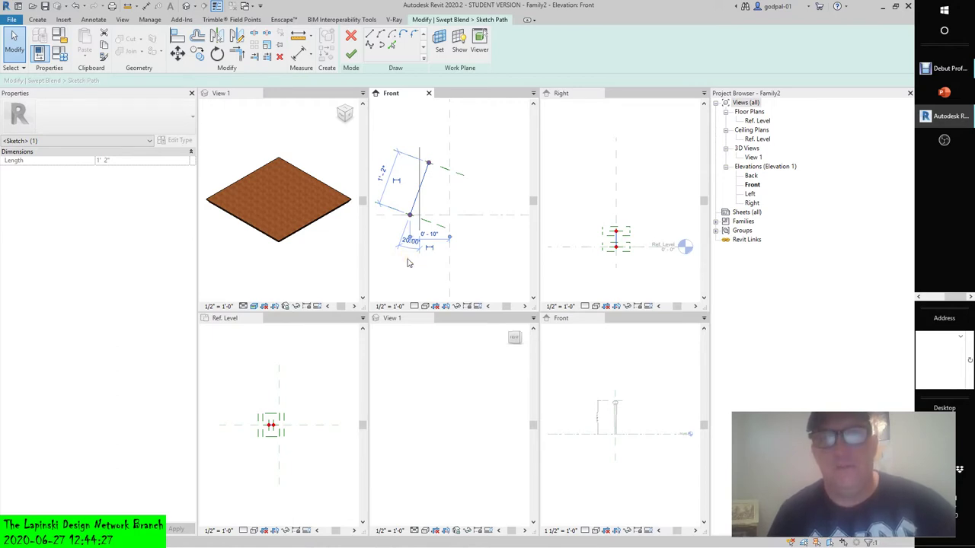
pyautogui.click(406, 246)
pyautogui.click(458, 125)
pyautogui.click(484, 109)
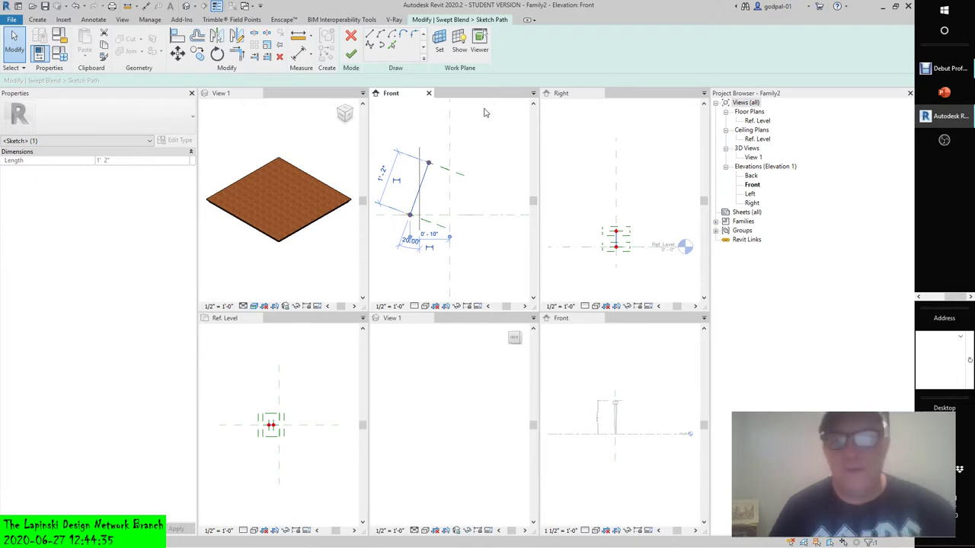
pyautogui.click(479, 143)
pyautogui.click(492, 114)
pyautogui.click(508, 186)
pyautogui.click(478, 139)
pyautogui.click(445, 121)
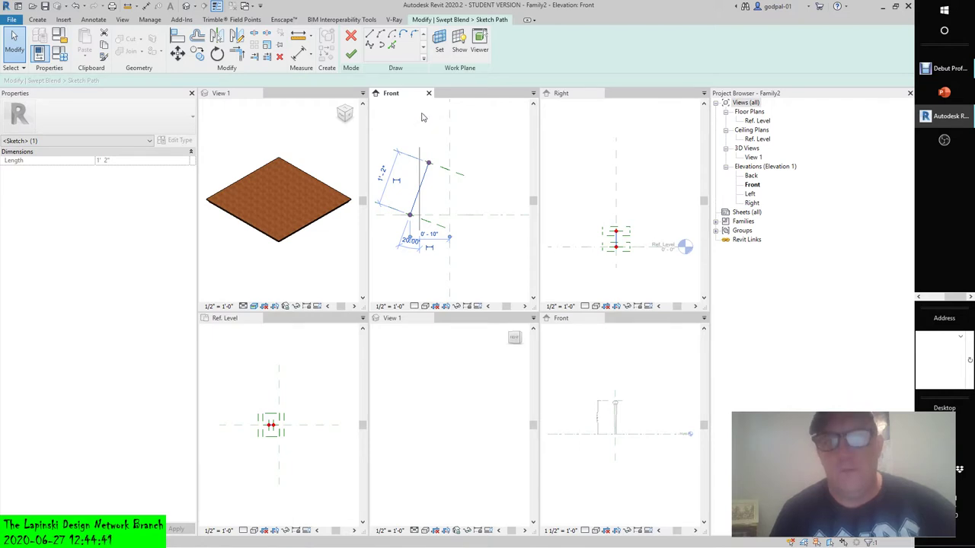
pyautogui.click(423, 116)
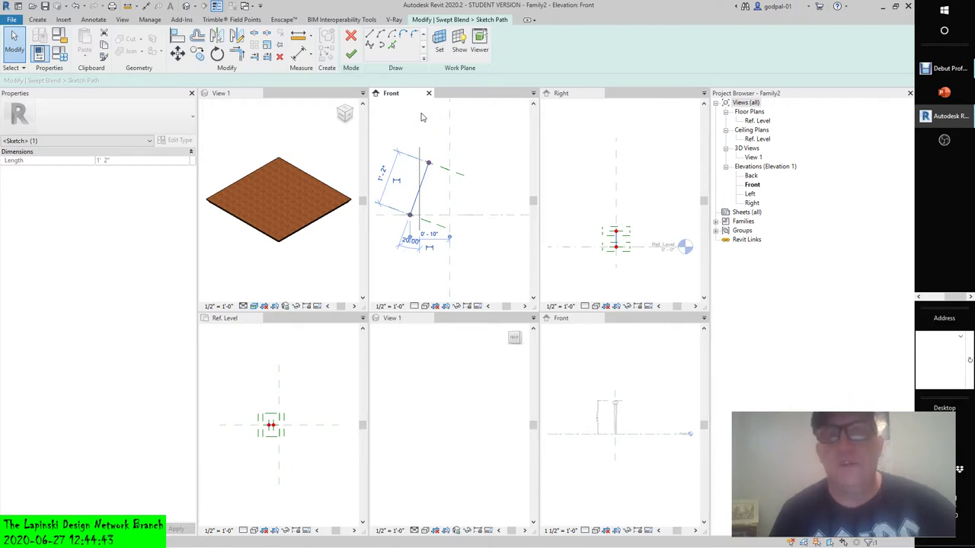
pyautogui.click(422, 116)
pyautogui.click(417, 154)
pyautogui.click(409, 212)
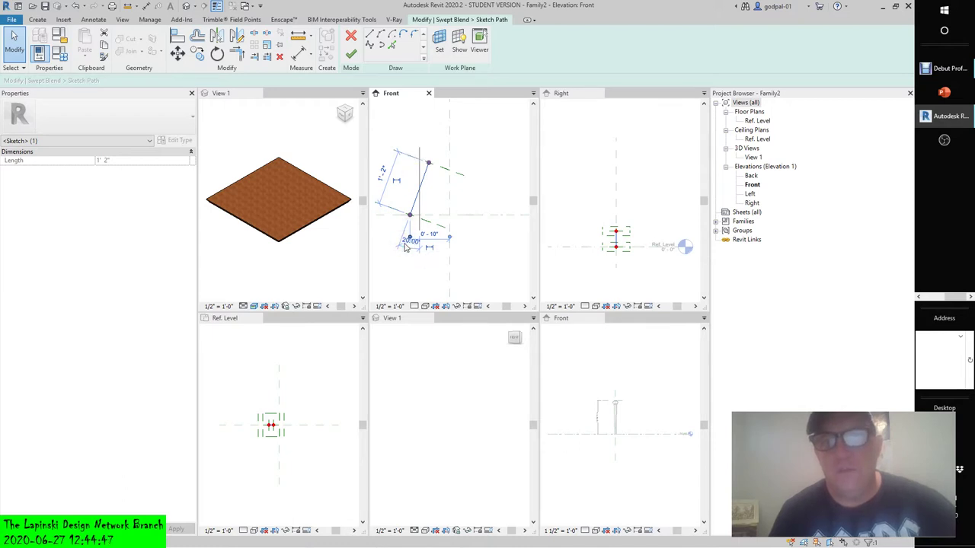
# Step: Change the path line's 20.00° angle dimension to 17° and deselect it
pyautogui.click(410, 242)
pyautogui.scroll(2, 410, 249)
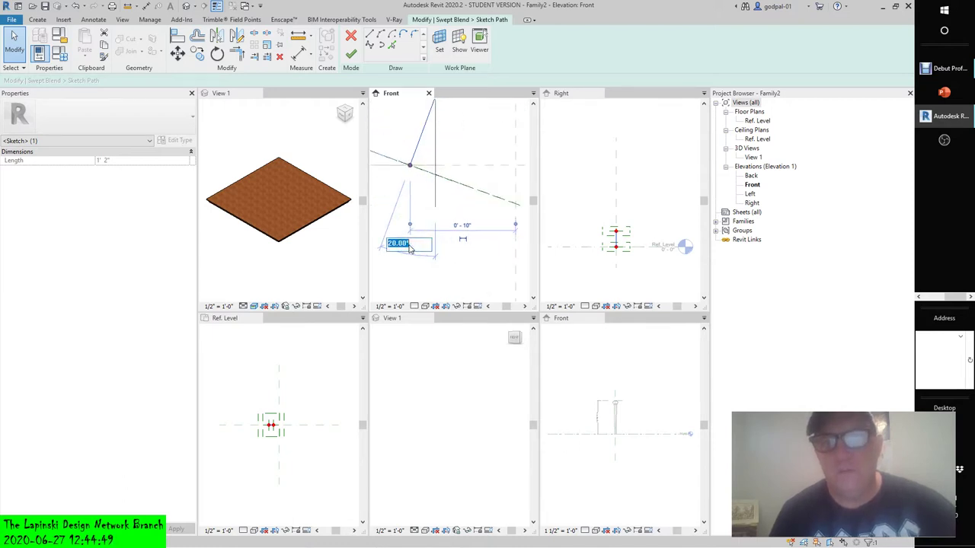
pyautogui.write('17')
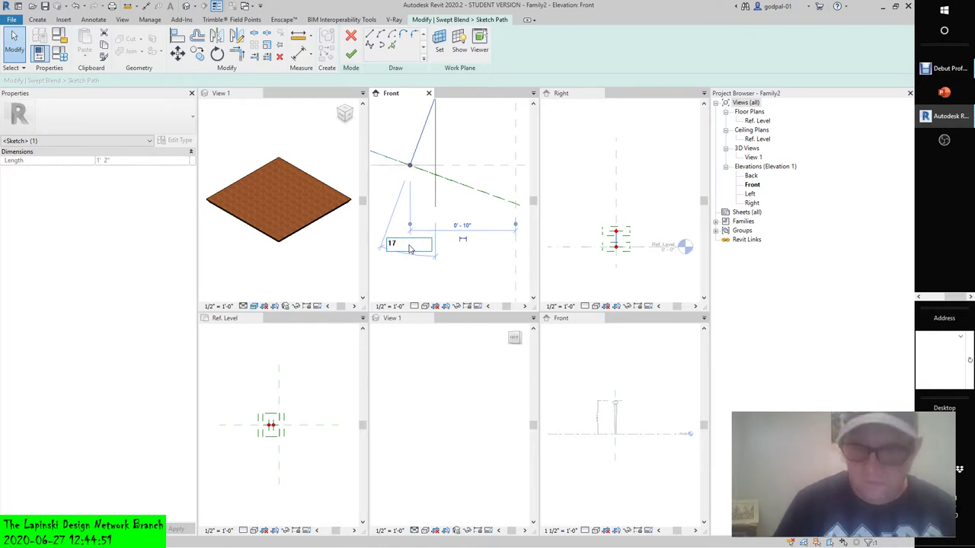
pyautogui.press('Return')
pyautogui.click(460, 163)
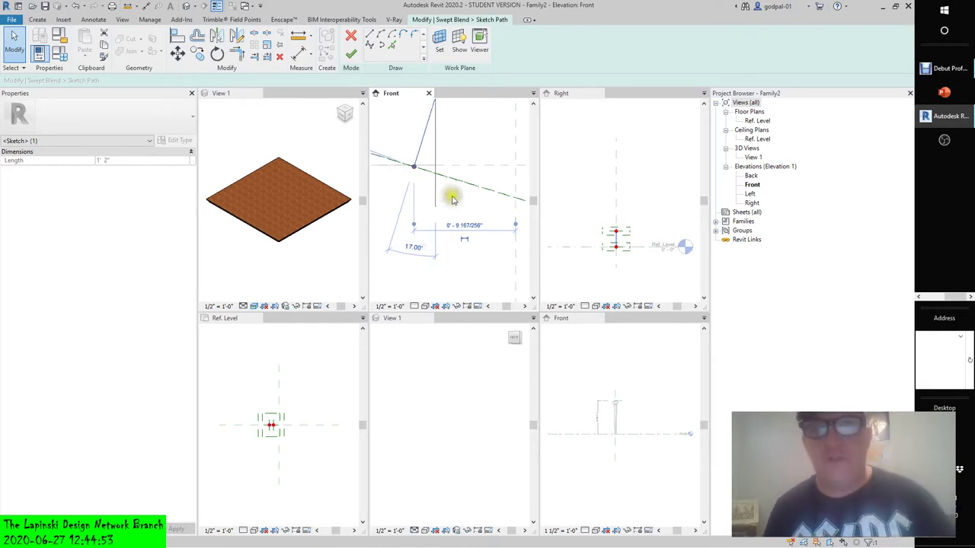
pyautogui.scroll(-2, 460, 169)
pyautogui.scroll(-2, 440, 192)
pyautogui.press('Escape')
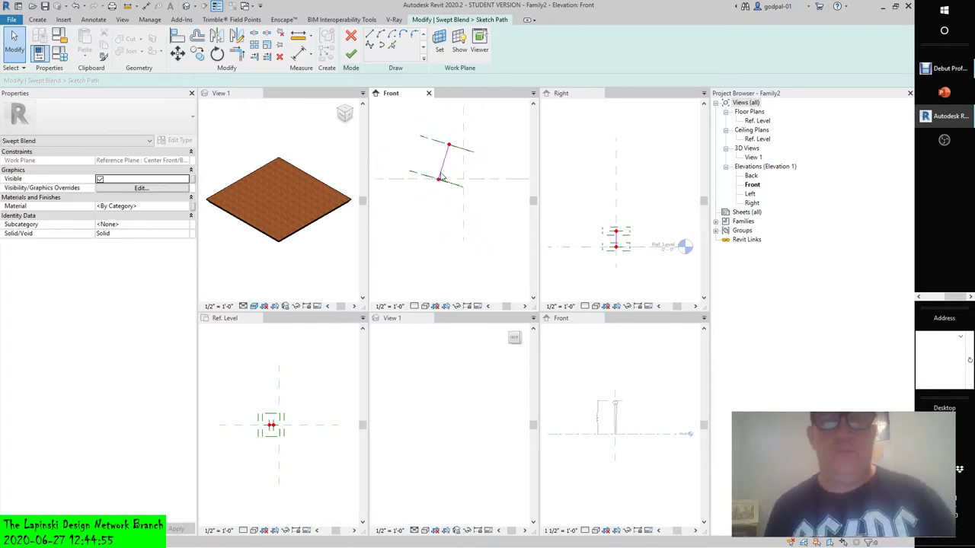
pyautogui.click(93, 19)
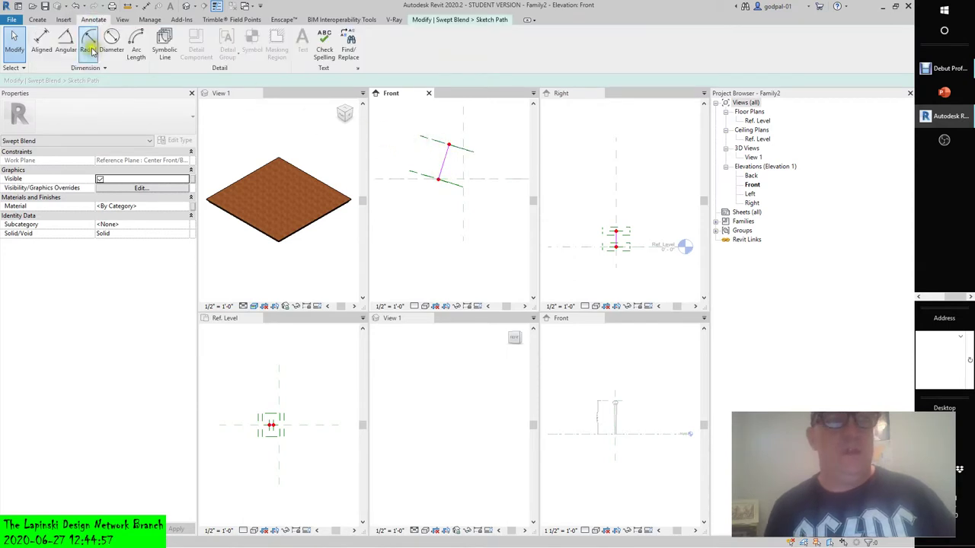
pyautogui.click(452, 180)
pyautogui.click(452, 166)
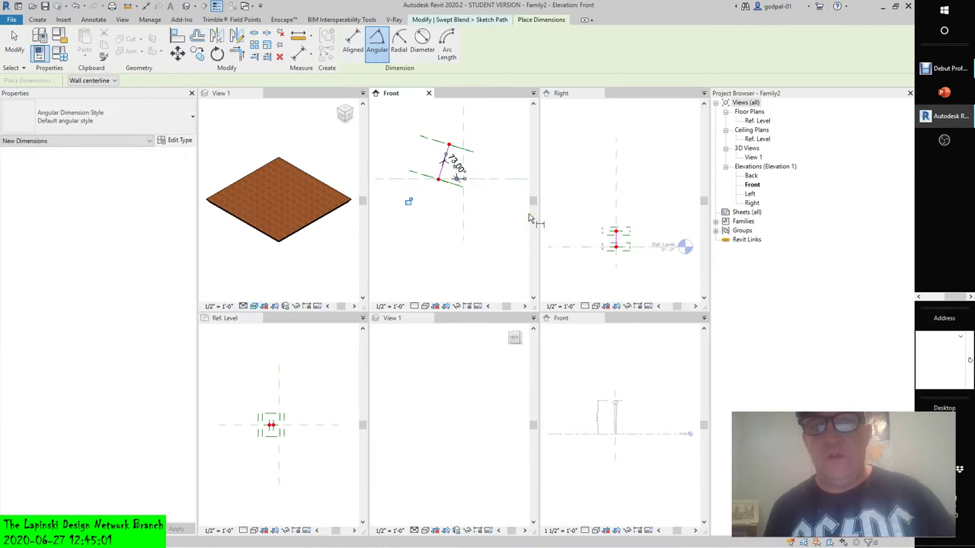
pyautogui.click(14, 42)
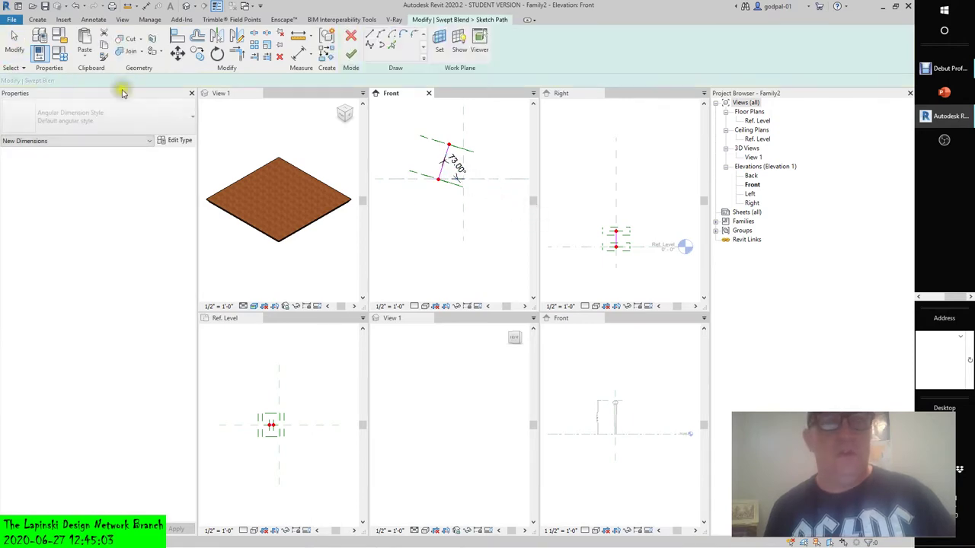
pyautogui.click(455, 170)
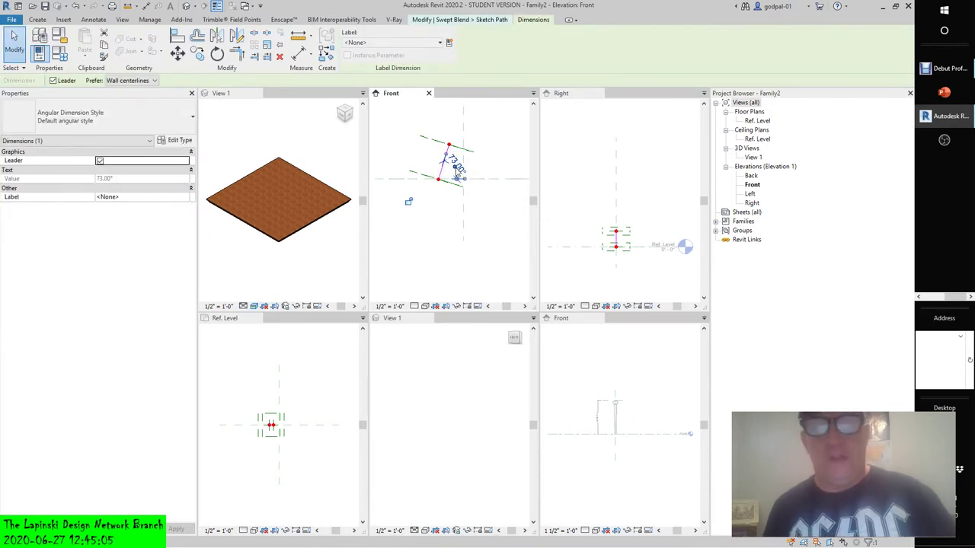
pyautogui.press('Delete')
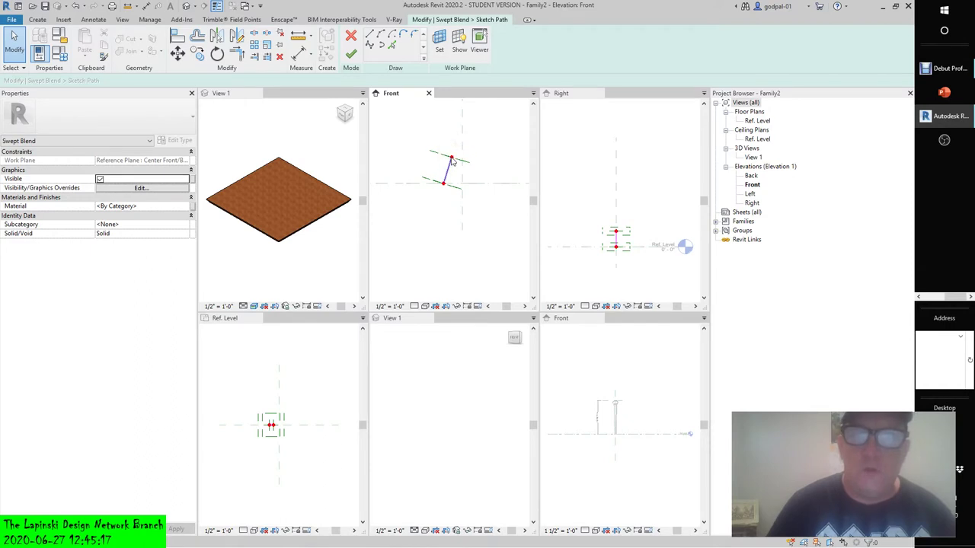
# Step: Set the path line's length dimension from 1' 2" to 2' 10 13/64", undoing an accidental move
pyautogui.click(452, 161)
pyautogui.moveTo(452, 161); pyautogui.dragTo(457, 131)
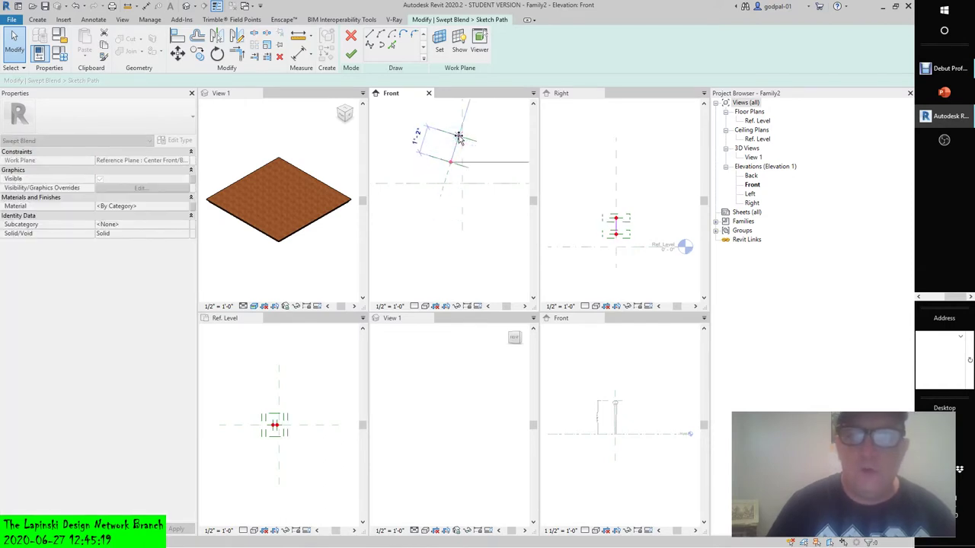
pyautogui.click(470, 150)
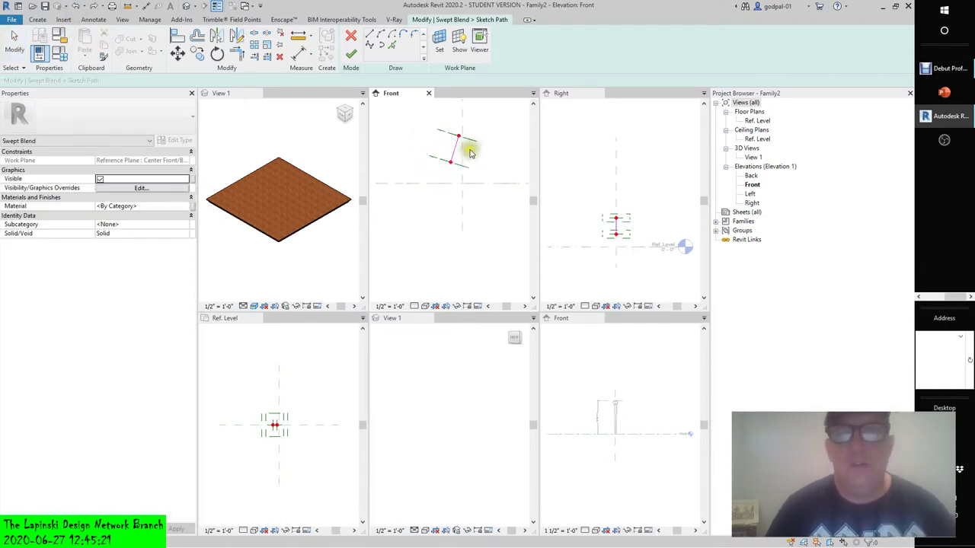
pyautogui.click(76, 6)
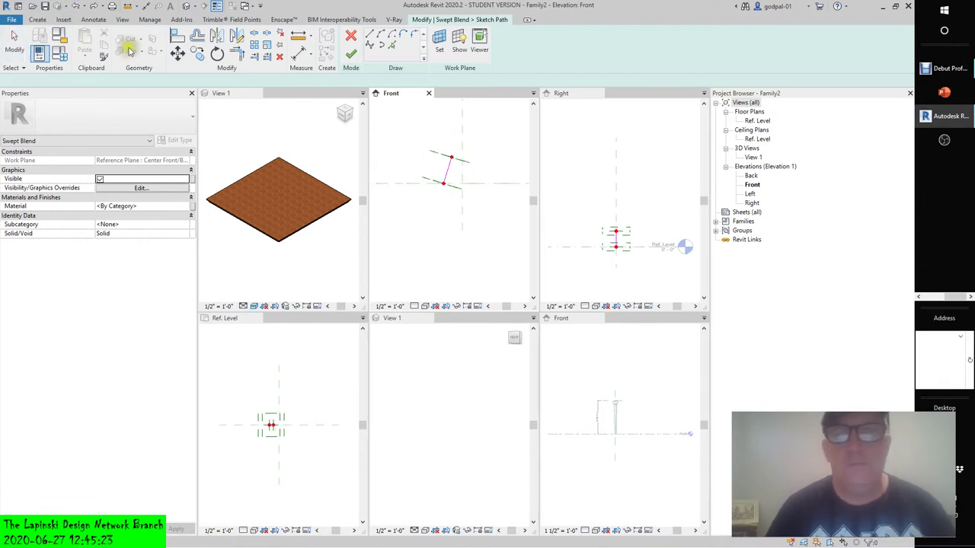
pyautogui.click(445, 174)
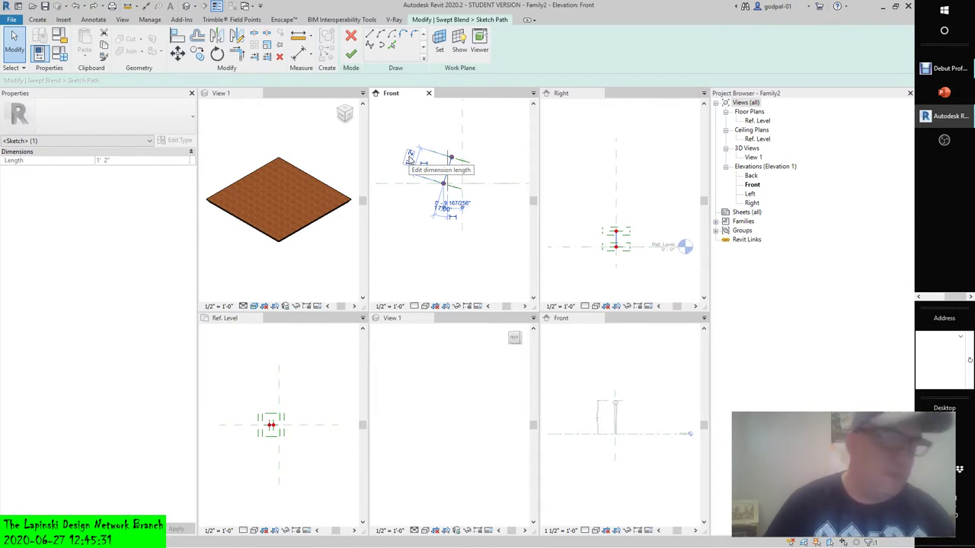
pyautogui.click(410, 158)
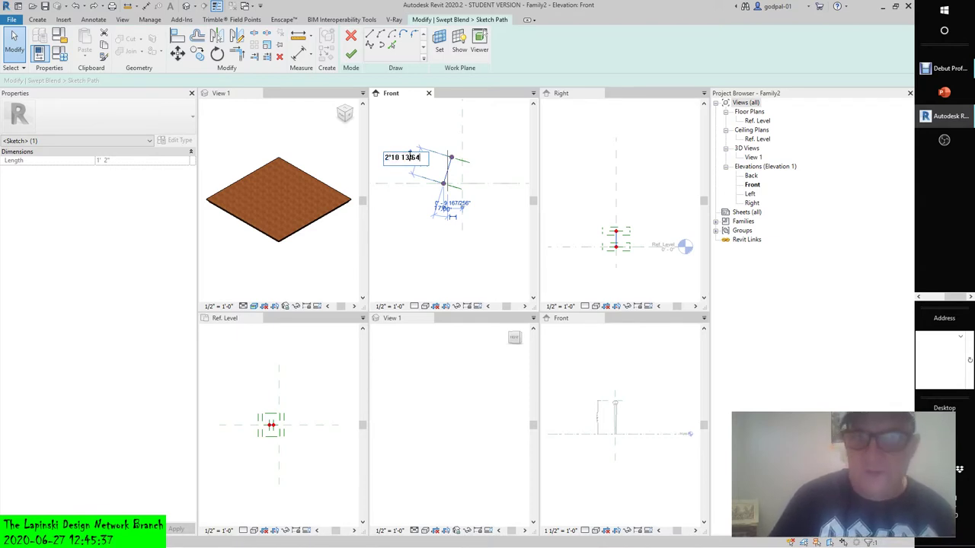
pyautogui.press('Return')
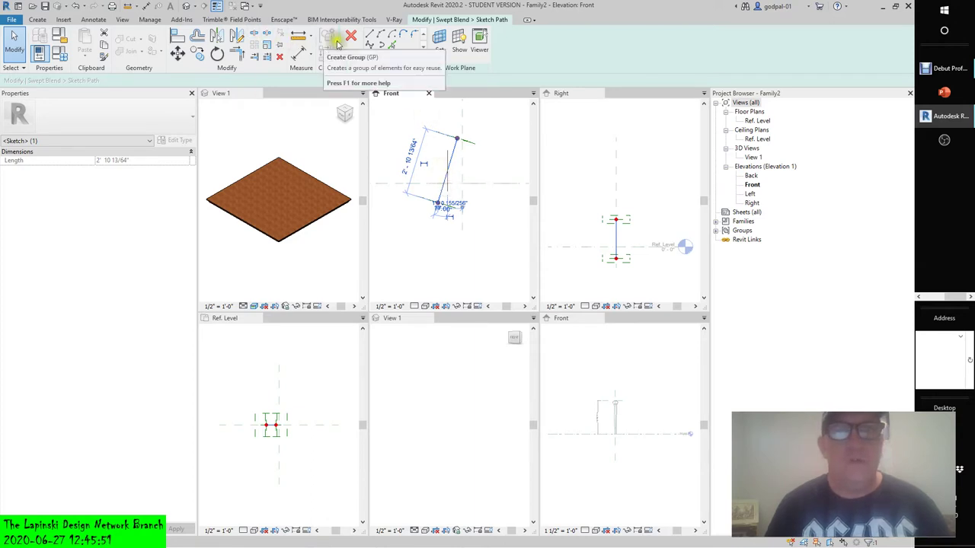
# Step: Move the path line so its lower end sits on the Ref. Level line
pyautogui.click(371, 35)
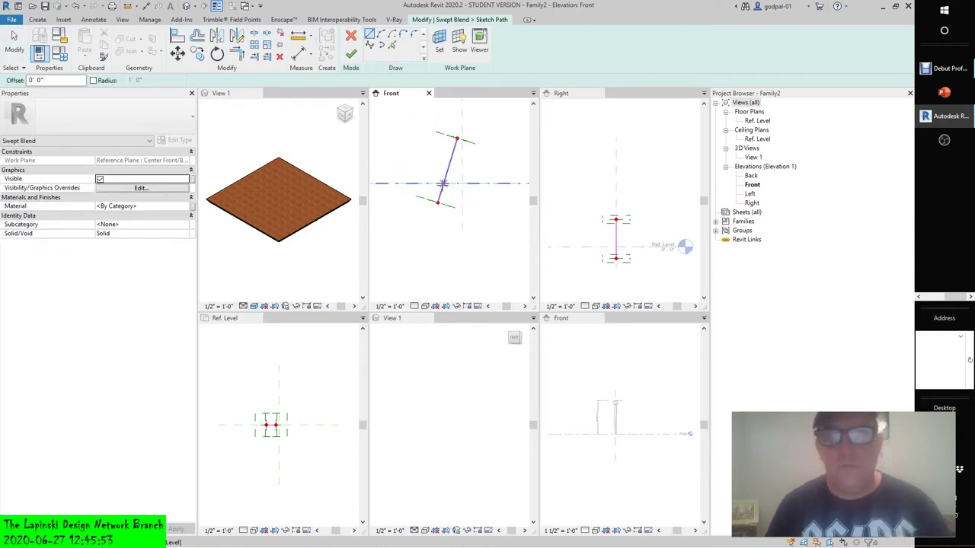
pyautogui.click(438, 184)
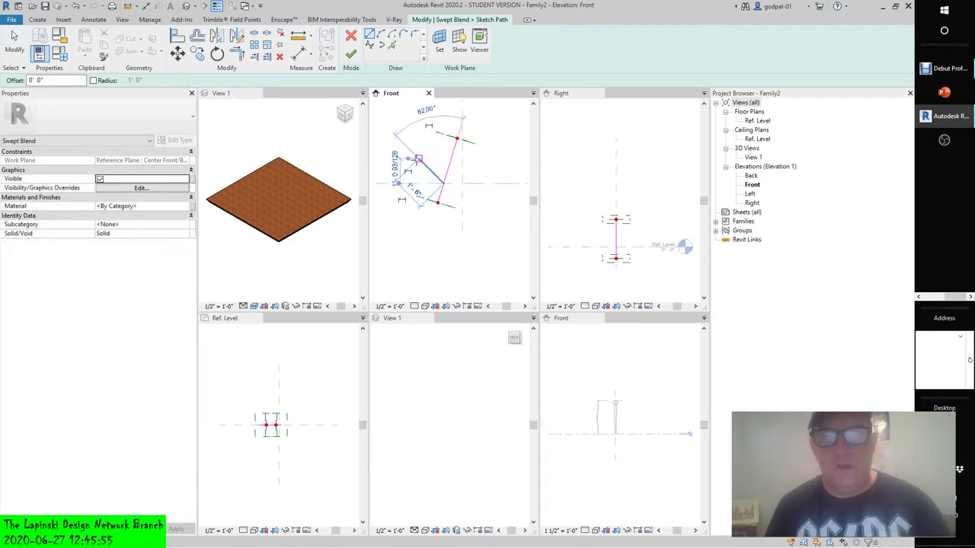
pyautogui.press('Escape')
pyautogui.press('Escape')
pyautogui.click(451, 162)
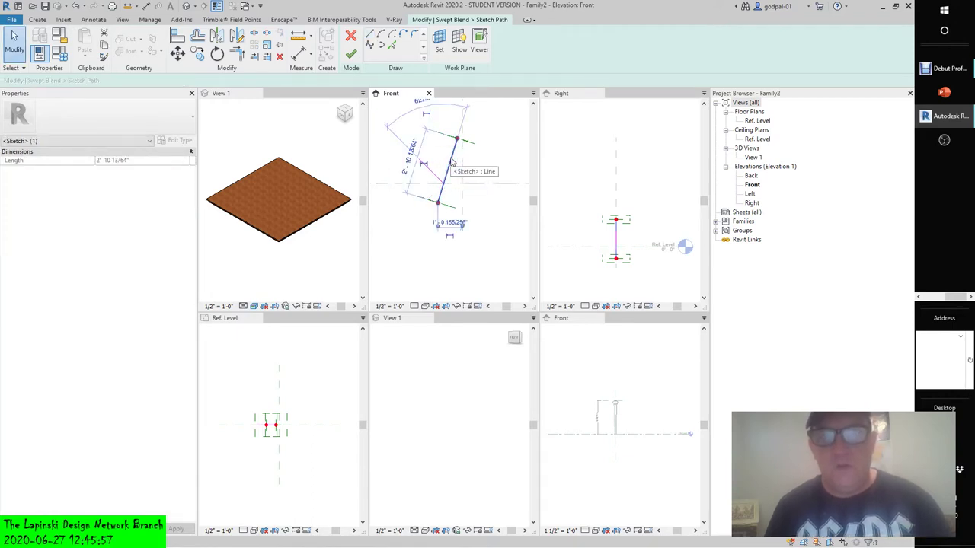
pyautogui.click(177, 53)
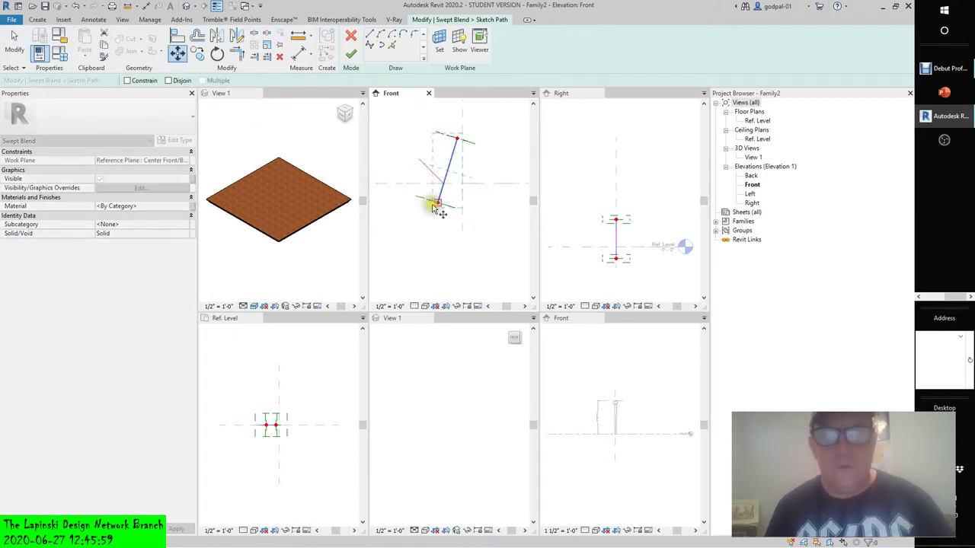
pyautogui.click(441, 187)
pyautogui.press('Escape')
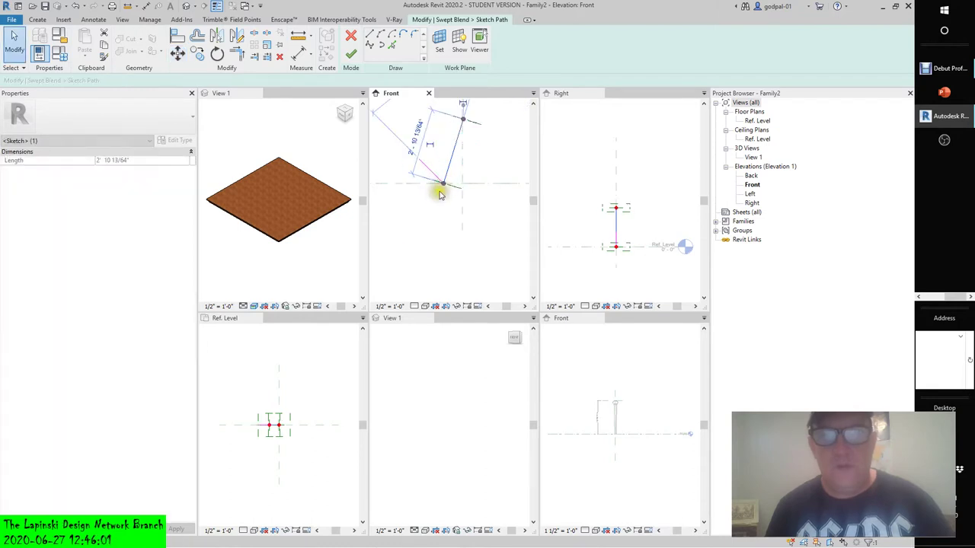
pyautogui.press('Escape')
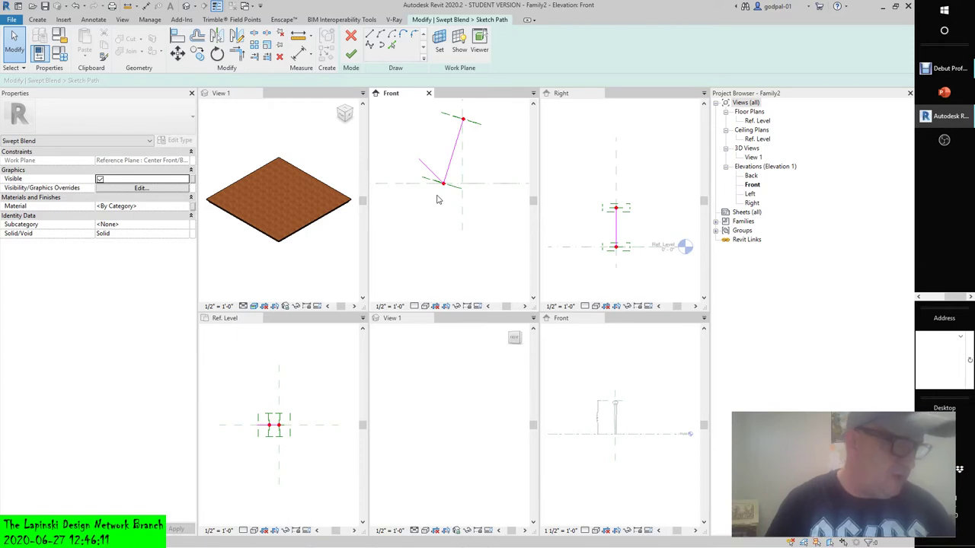
# Step: Reselect the path line to check its 2' 10 13/64" length and 62.00° angle
pyautogui.scroll(-3, 435, 196)
pyautogui.moveTo(451, 176); pyautogui.dragTo(455, 214, button='middle')
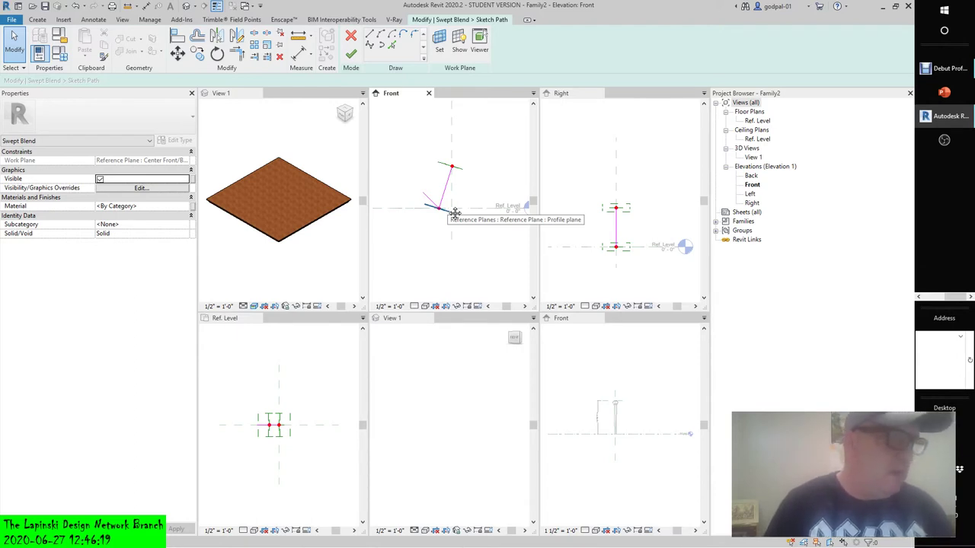
pyautogui.click(451, 204)
pyautogui.click(442, 199)
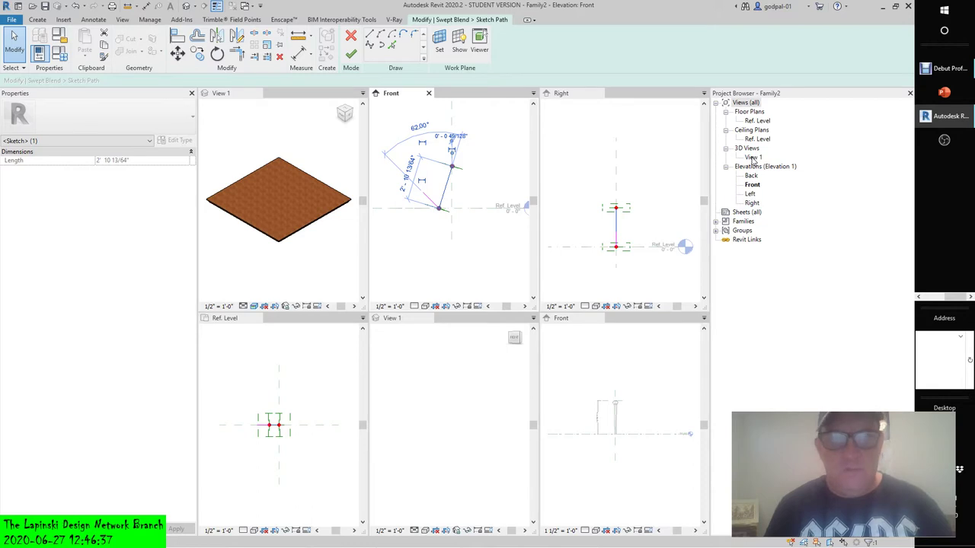
# Step: Remove the stray arc in the Front view and finish the slanted path sketch
pyautogui.doubleClick(753, 158)
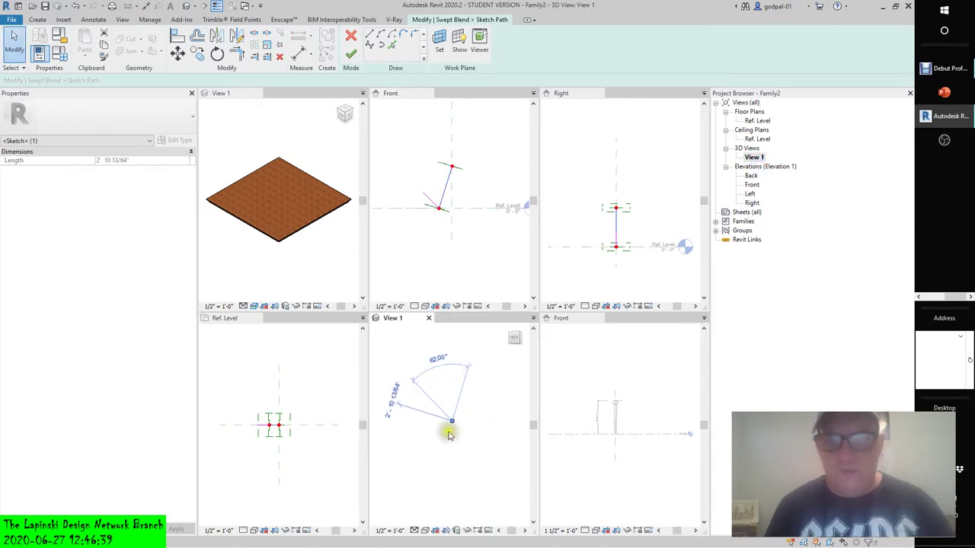
pyautogui.keyDown('shift'); pyautogui.moveTo(450, 437); pyautogui.dragTo(460, 427, button='middle'); pyautogui.keyUp('shift')
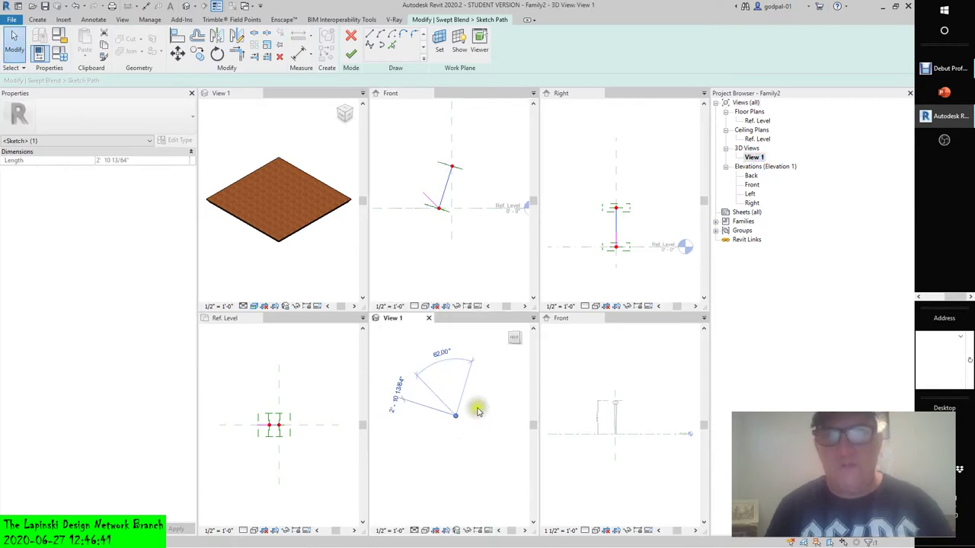
pyautogui.click(351, 54)
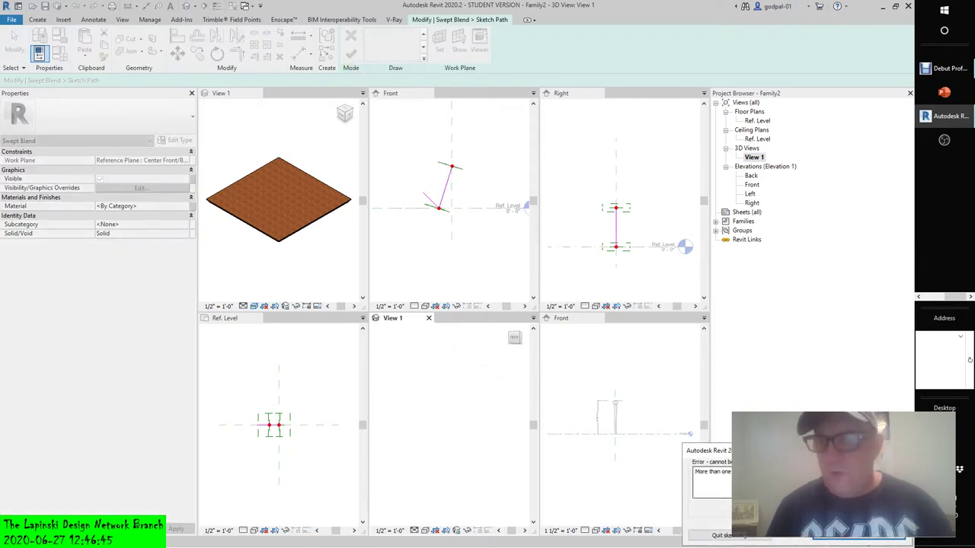
pyautogui.click(841, 537)
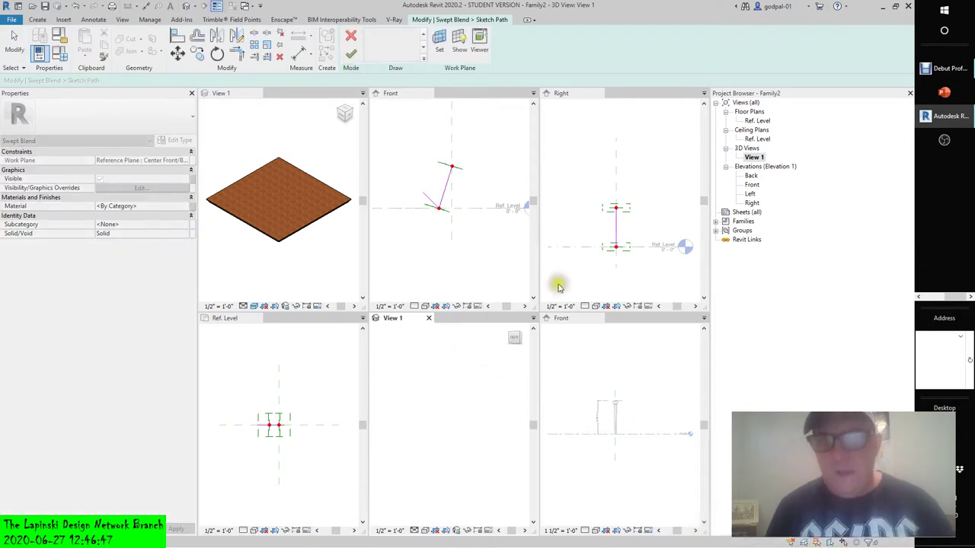
pyautogui.click(430, 198)
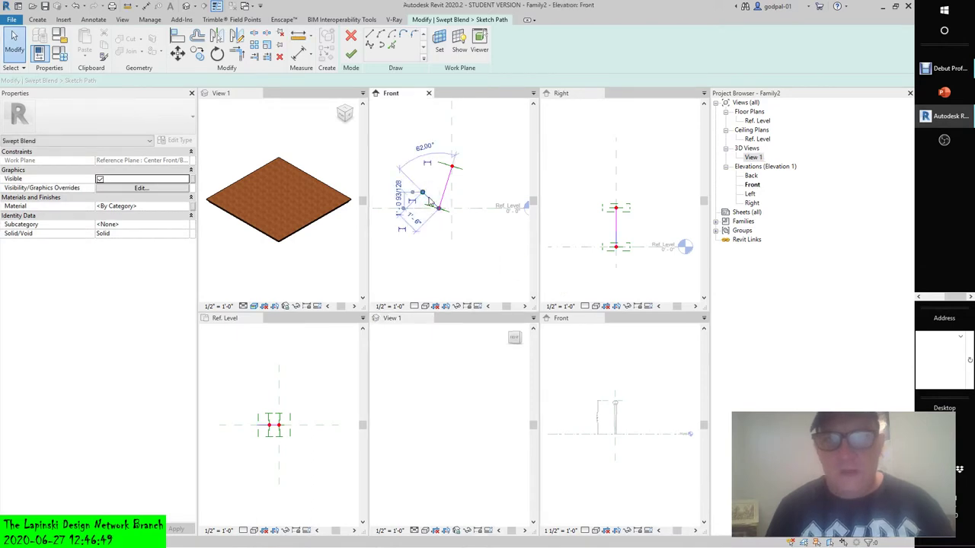
pyautogui.click(431, 197)
pyautogui.press('Escape')
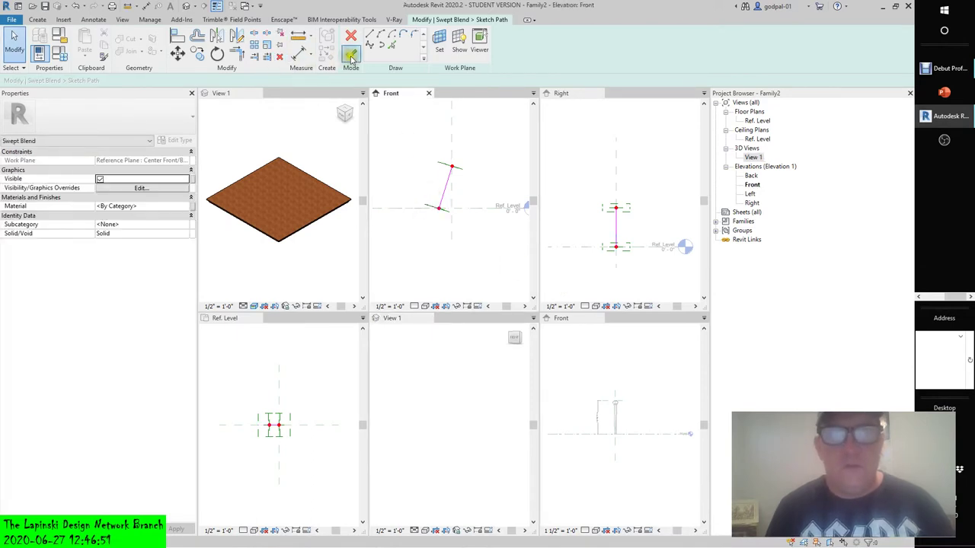
pyautogui.click(349, 55)
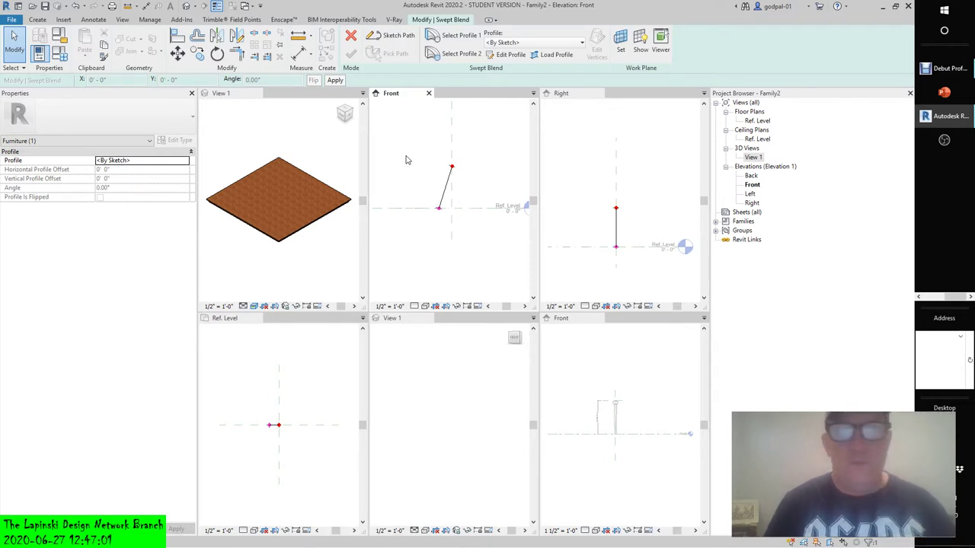
# Step: Activate the Ref. Level plan, select Profile 1 and enter its profile editing
pyautogui.click(309, 395)
pyautogui.scroll(2, 270, 425)
pyautogui.scroll(-3, 275, 430)
pyautogui.click(282, 450)
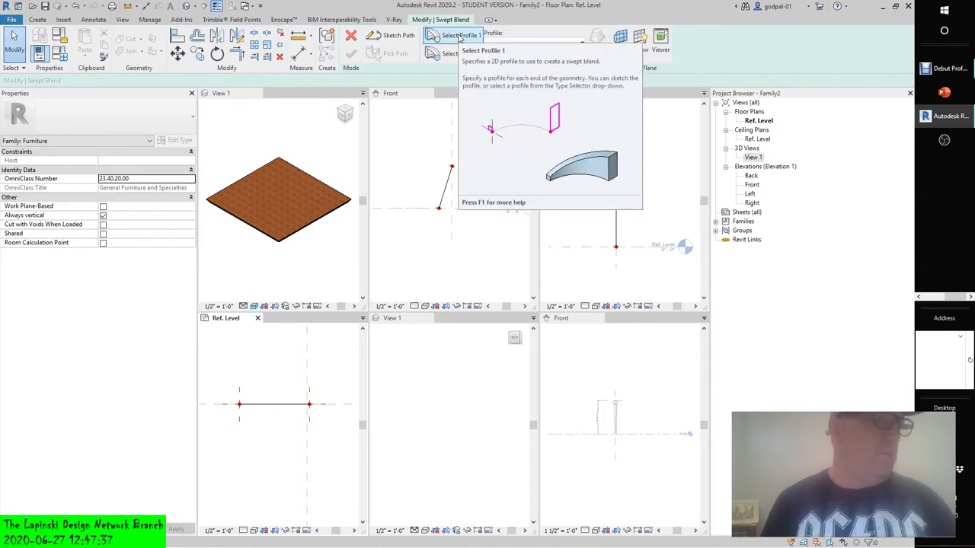
pyautogui.click(458, 38)
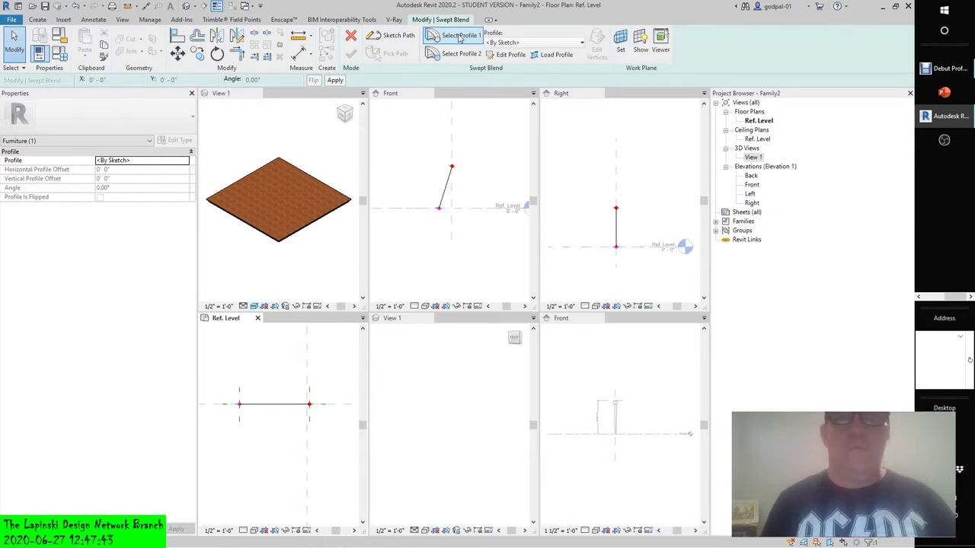
pyautogui.click(509, 54)
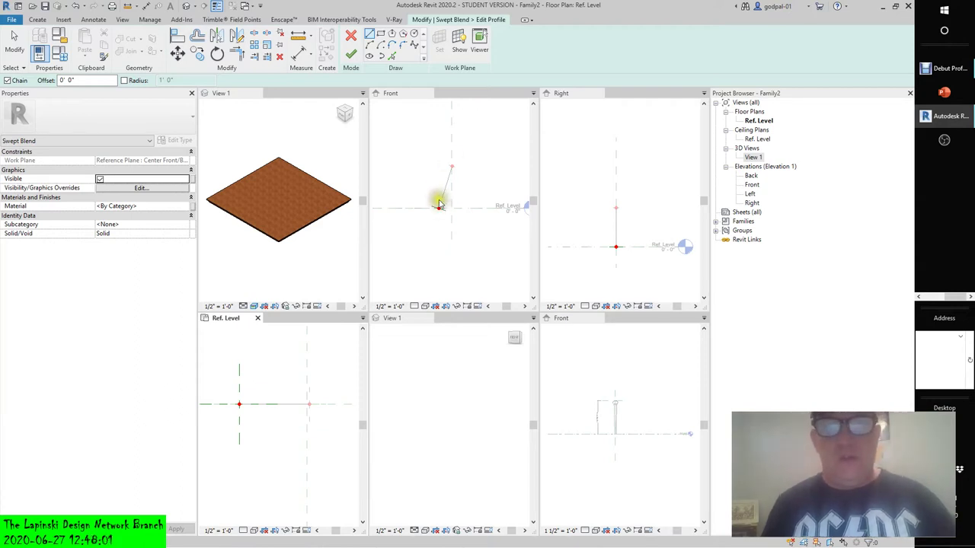
# Step: Set up the Circle tool with a fixed radius of 0' 0 1/2"
pyautogui.click(414, 35)
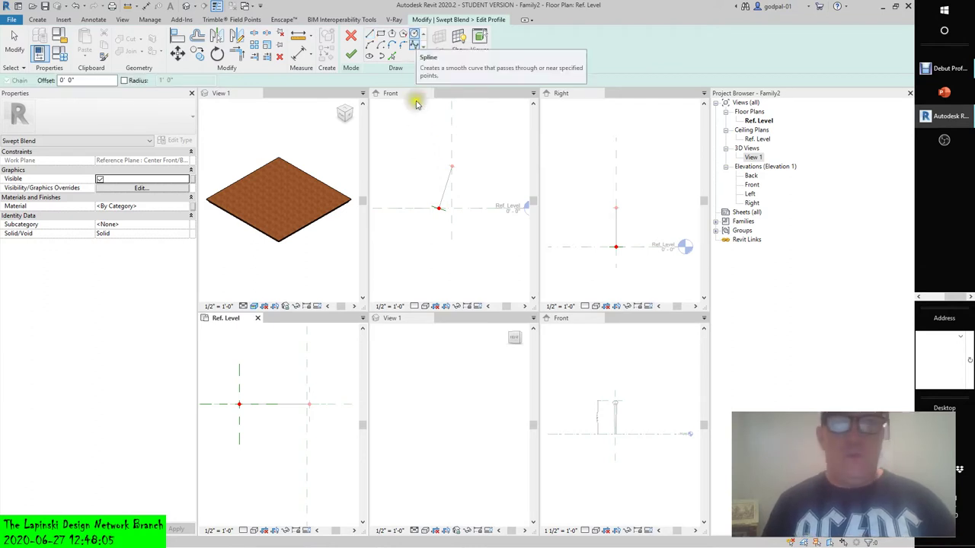
pyautogui.click(239, 405)
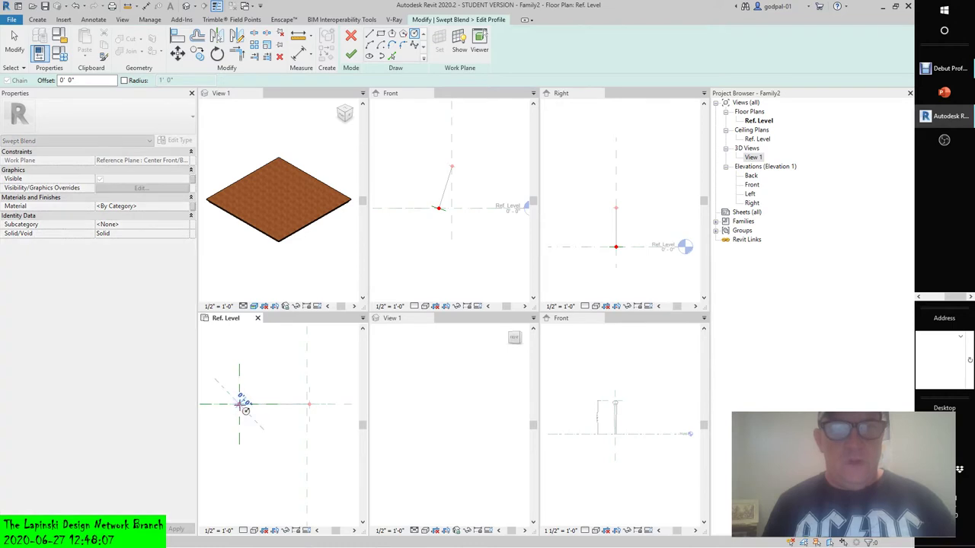
pyautogui.click(123, 81)
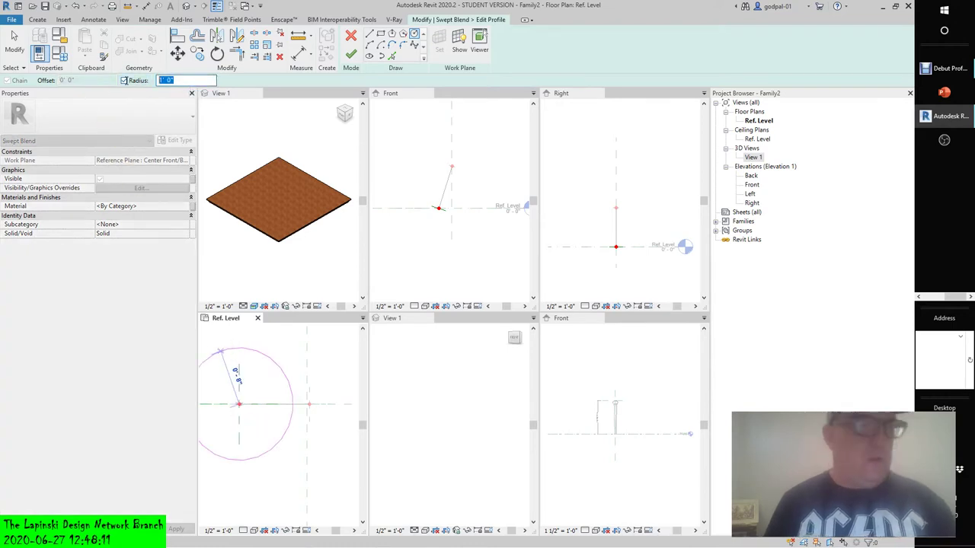
pyautogui.write('.5')
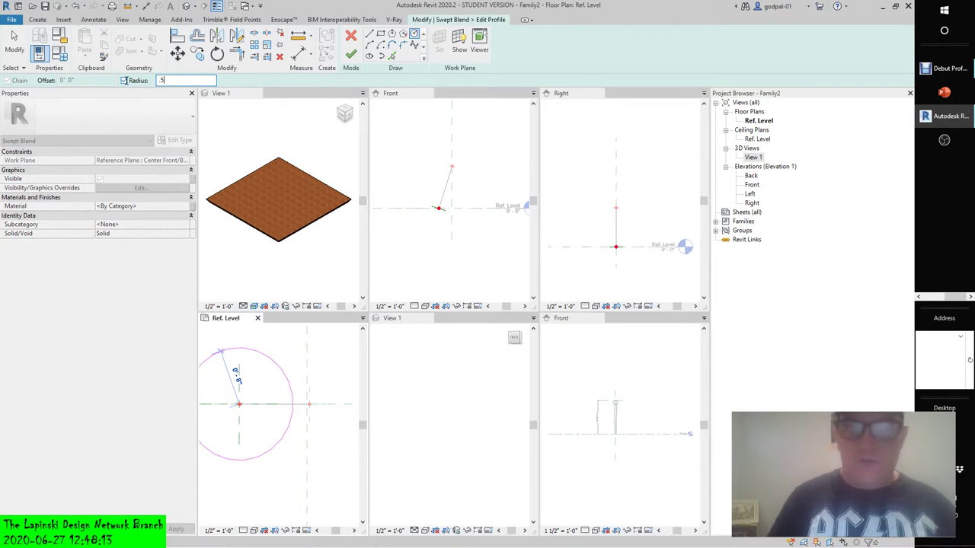
pyautogui.press('Return')
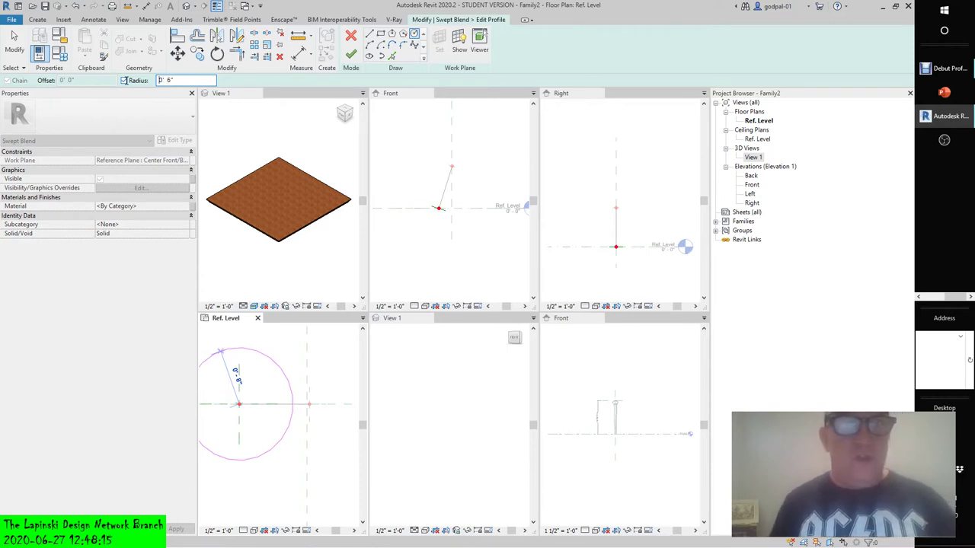
pyautogui.doubleClick(175, 80)
pyautogui.write('.5"')
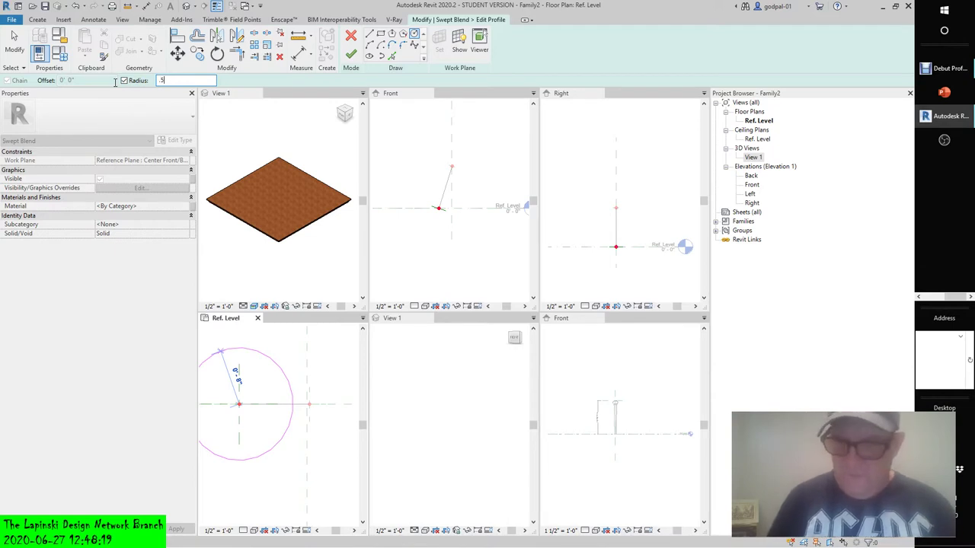
pyautogui.press('Return')
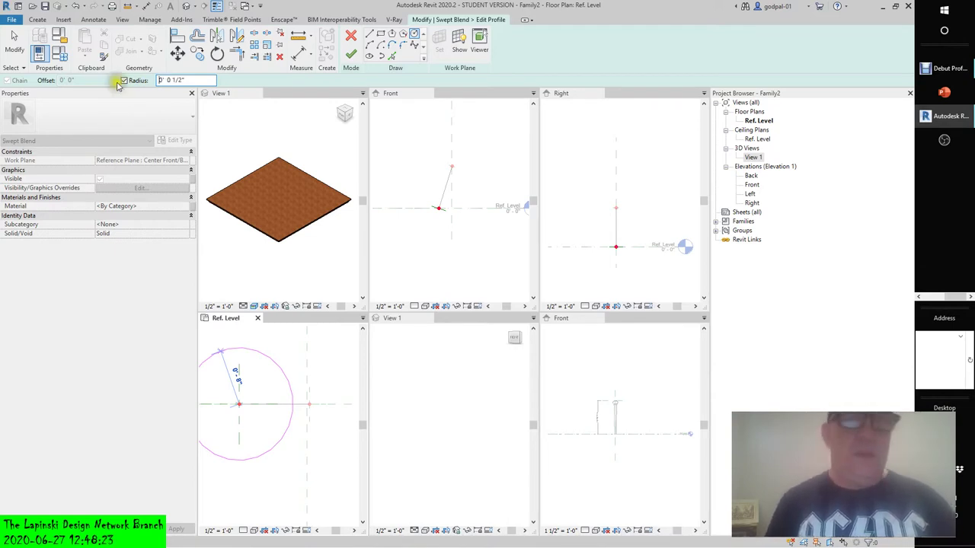
# Step: Place the 1/2" circle at the reference-plane crossing and finish the profile sketch
pyautogui.click(350, 54)
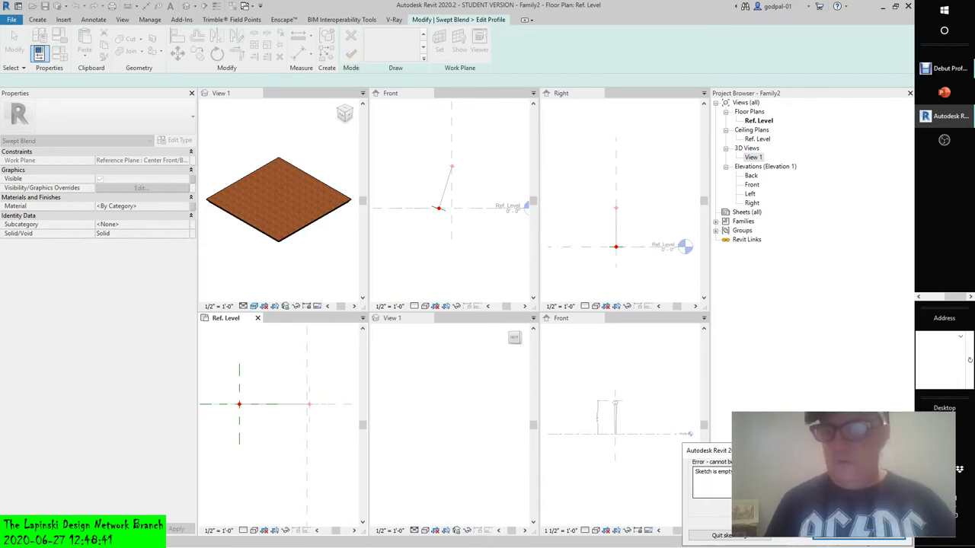
pyautogui.click(851, 540)
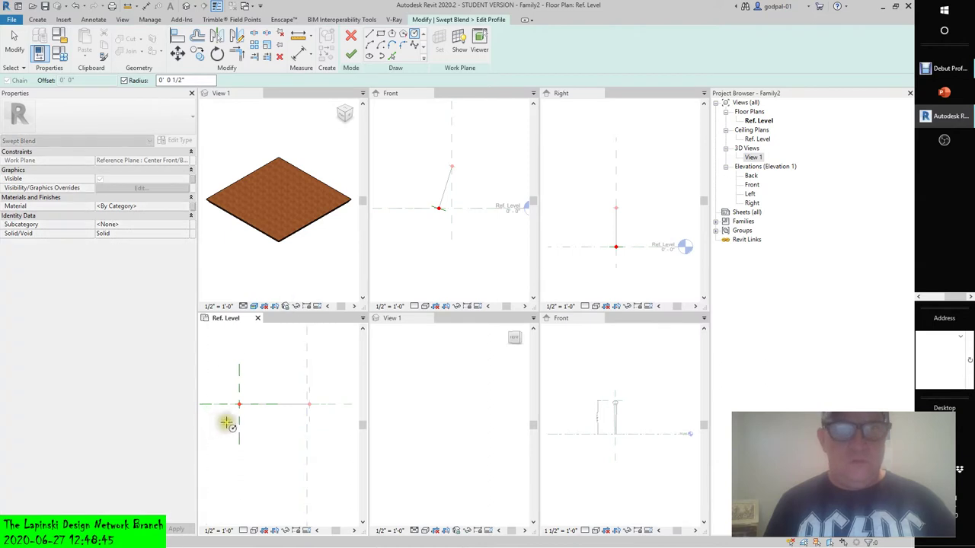
pyautogui.scroll(3, 229, 415)
pyautogui.click(249, 393)
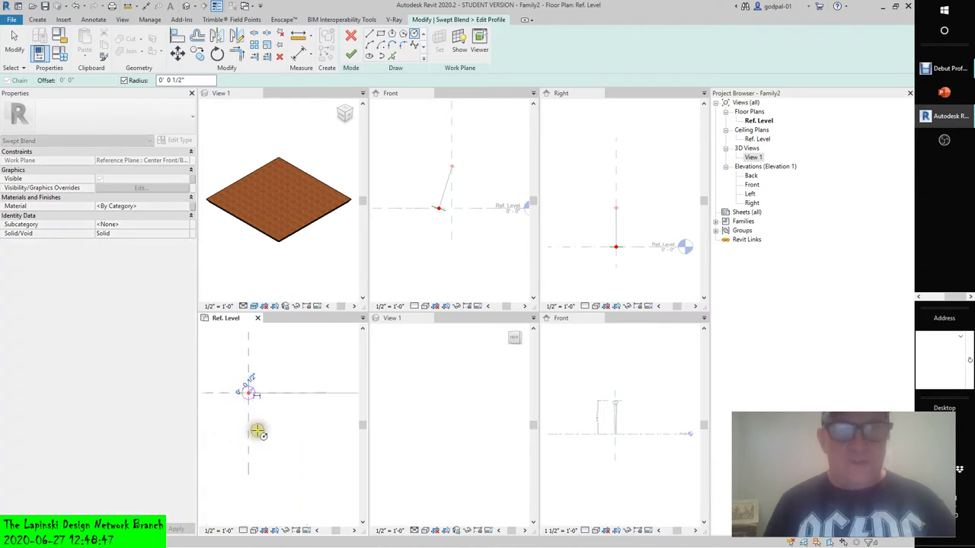
pyautogui.click(352, 55)
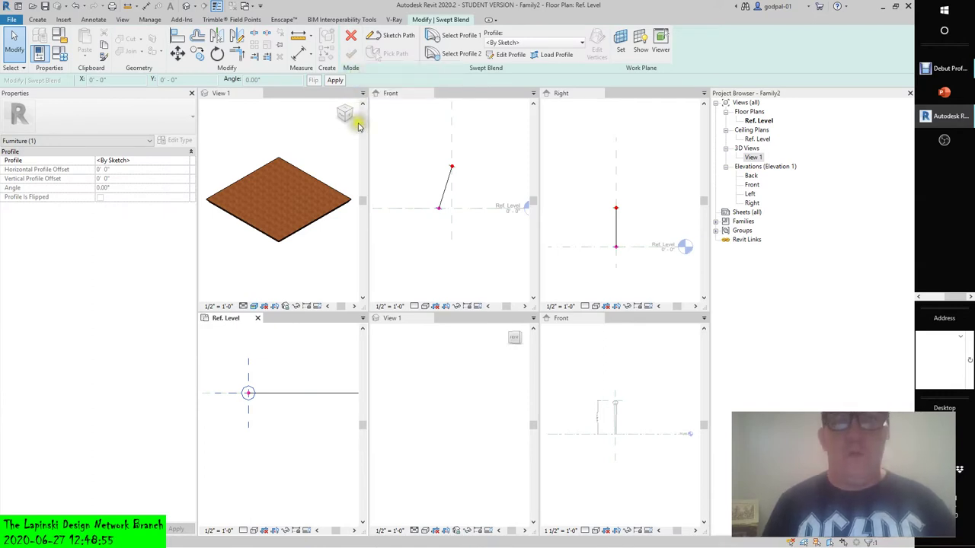
# Step: Select Profile 2 at the top end of the swept blend path
pyautogui.click(452, 56)
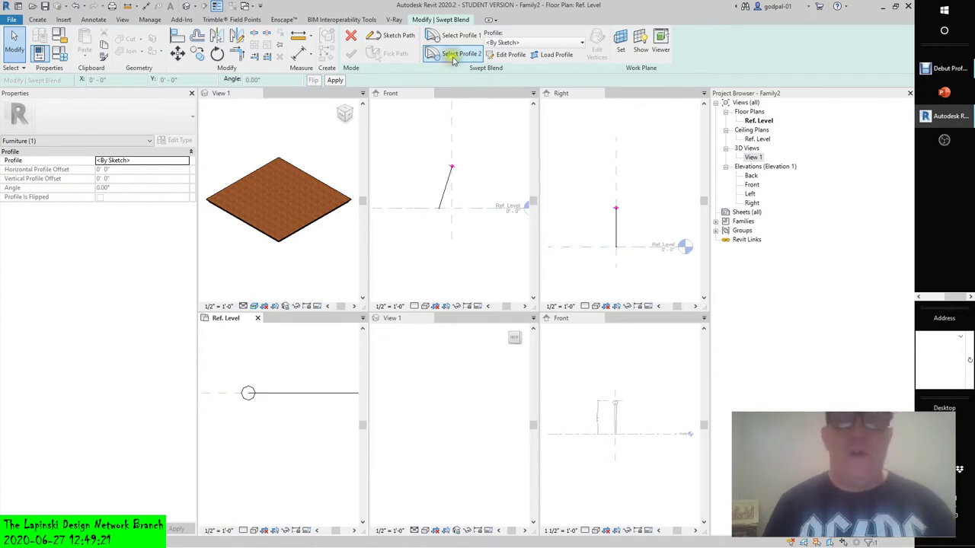
# Step: Edit the second profile, adjust the Ref. Level and Front views, then finish without drawing
pyautogui.click(514, 56)
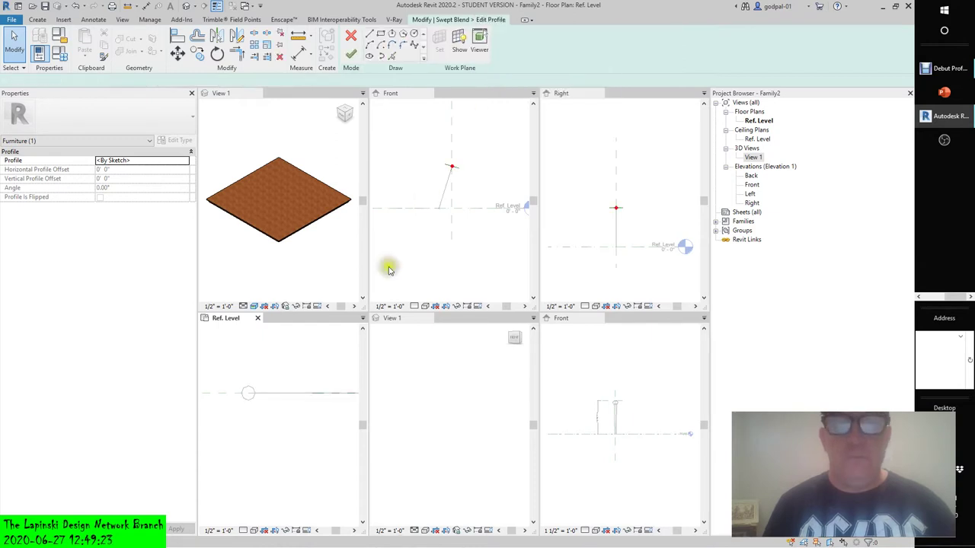
pyautogui.moveTo(266, 404); pyautogui.dragTo(251, 404, button='middle')
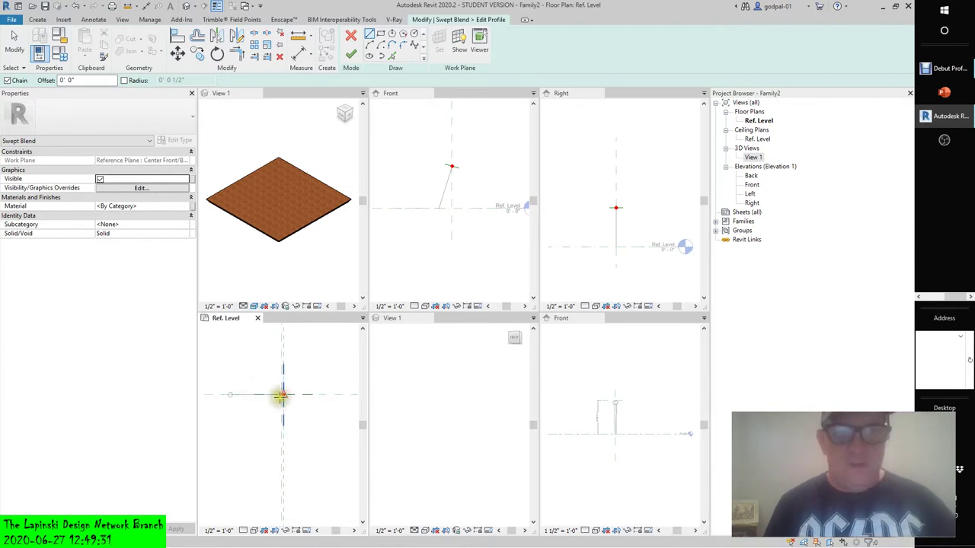
pyautogui.scroll(2, 282, 395)
pyautogui.scroll(2, 293, 419)
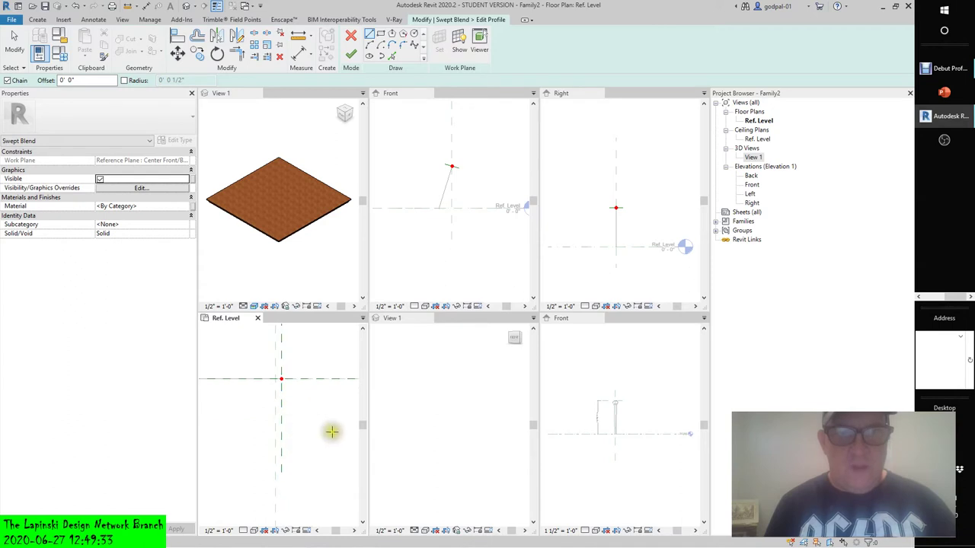
pyautogui.scroll(-3, 304, 434)
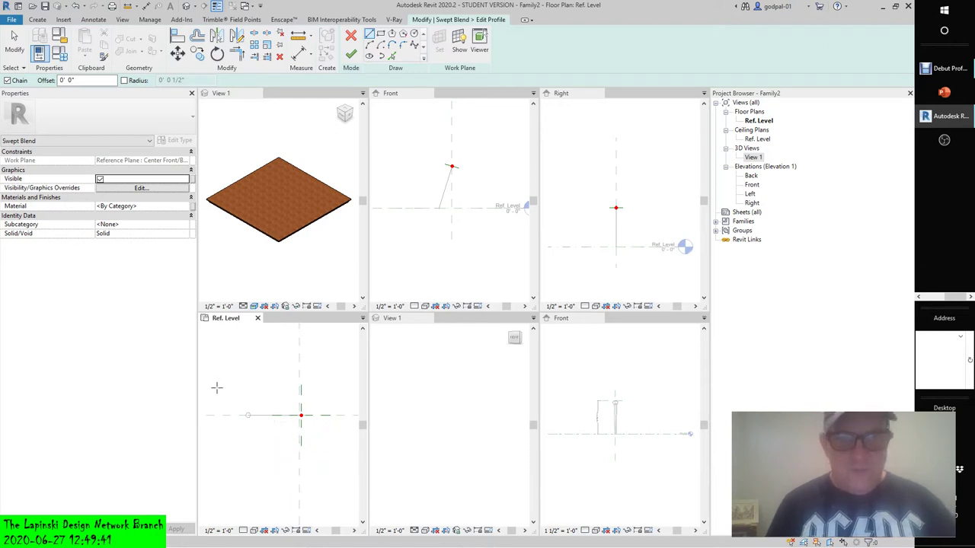
pyautogui.scroll(2, 293, 415)
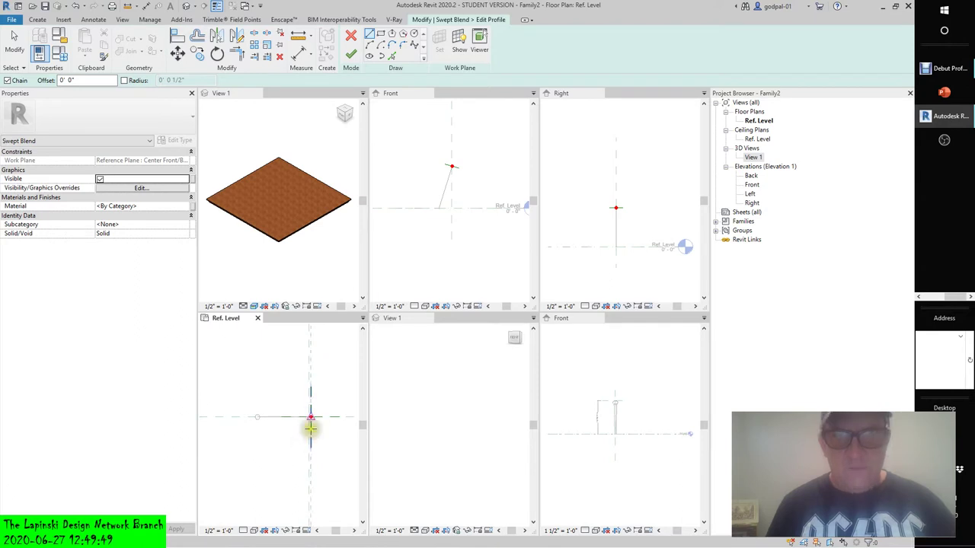
pyautogui.scroll(1, 396, 190)
pyautogui.scroll(3, 489, 179)
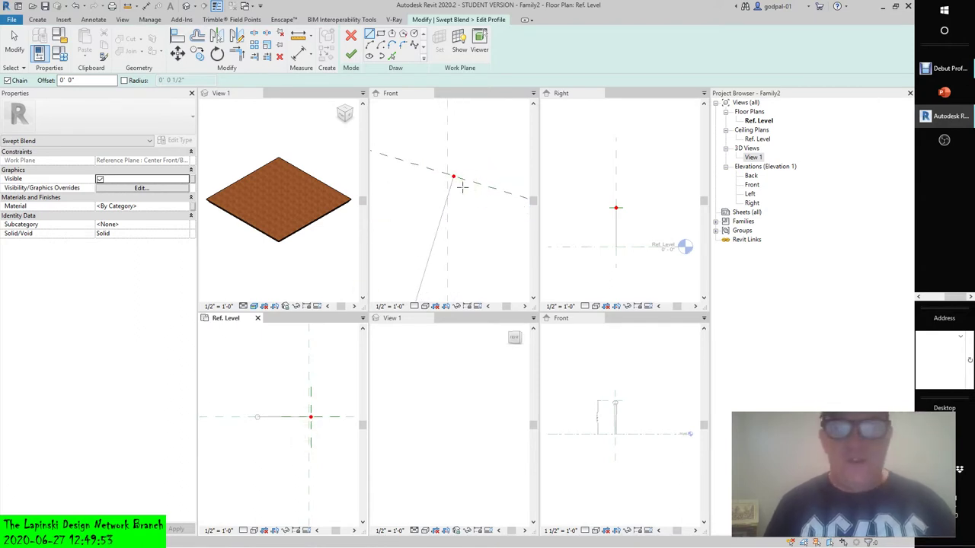
pyautogui.scroll(-1, 462, 186)
pyautogui.scroll(-4, 461, 187)
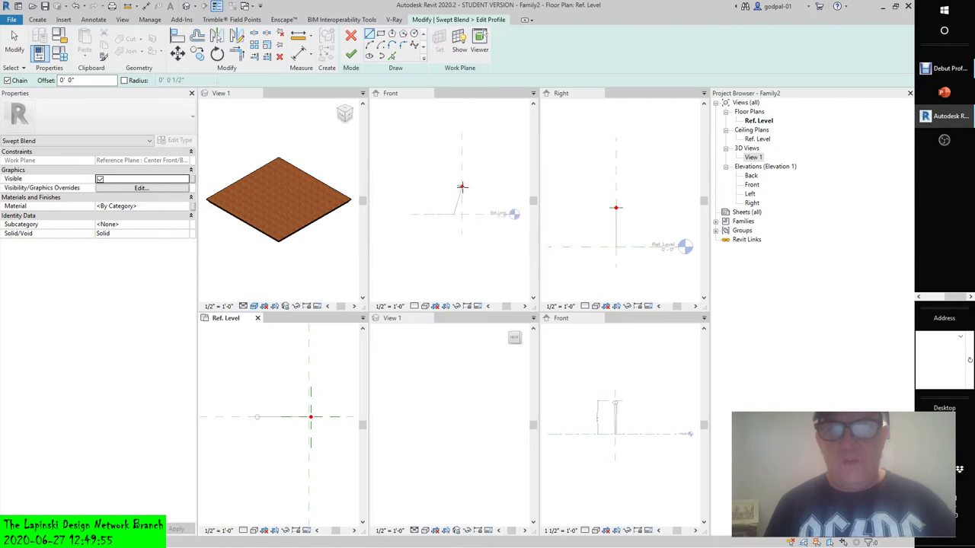
pyautogui.click(351, 54)
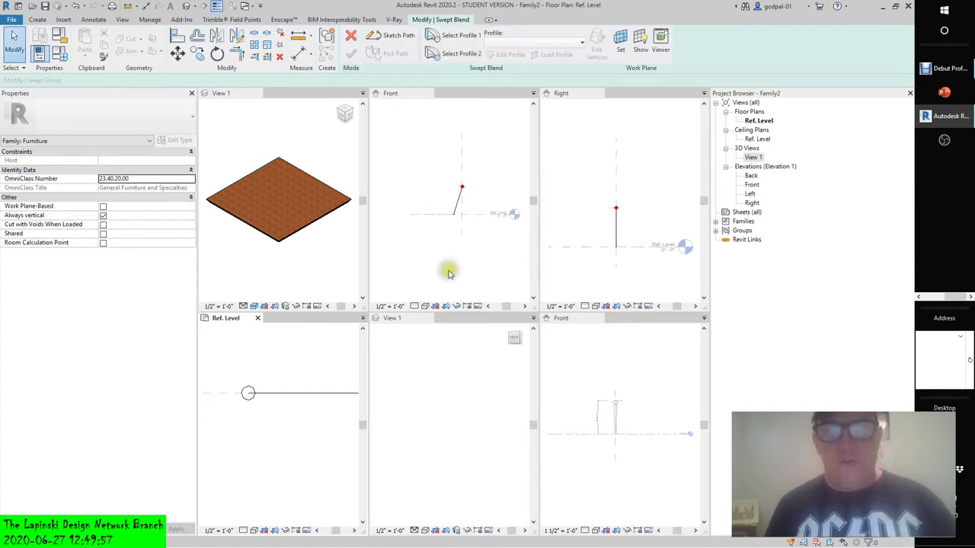
# Step: Discard the existing swept blend and start a new Swept Blend with Sketch Path
pyautogui.click(350, 36)
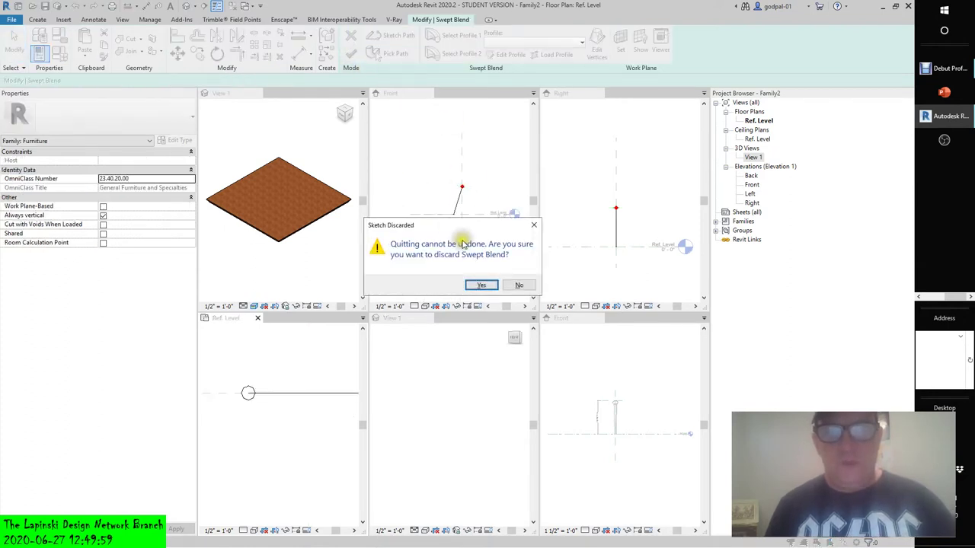
pyautogui.click(484, 285)
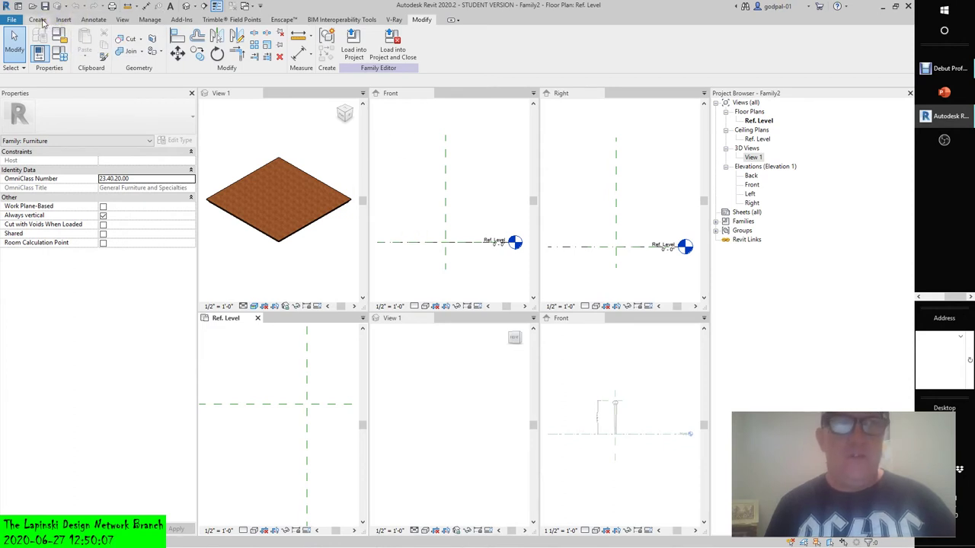
pyautogui.click(38, 20)
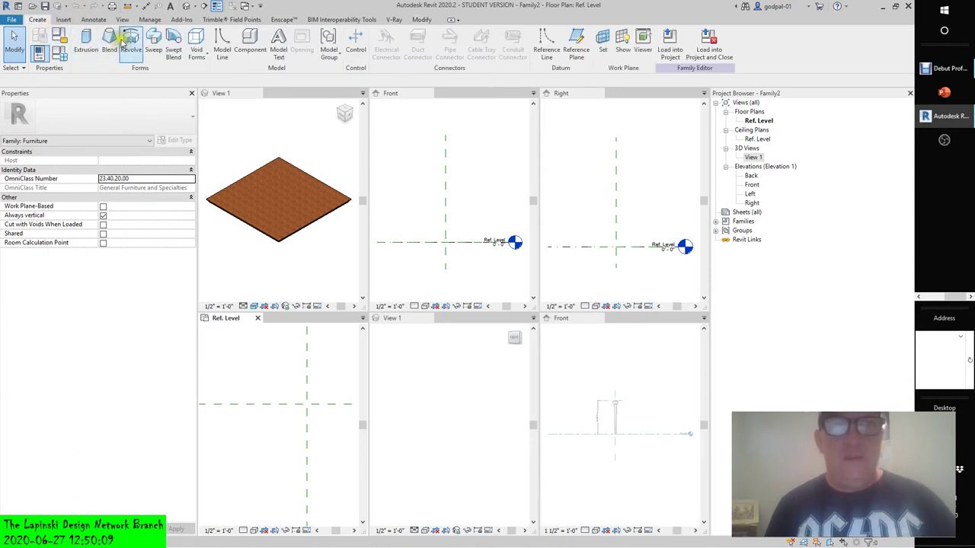
pyautogui.click(172, 42)
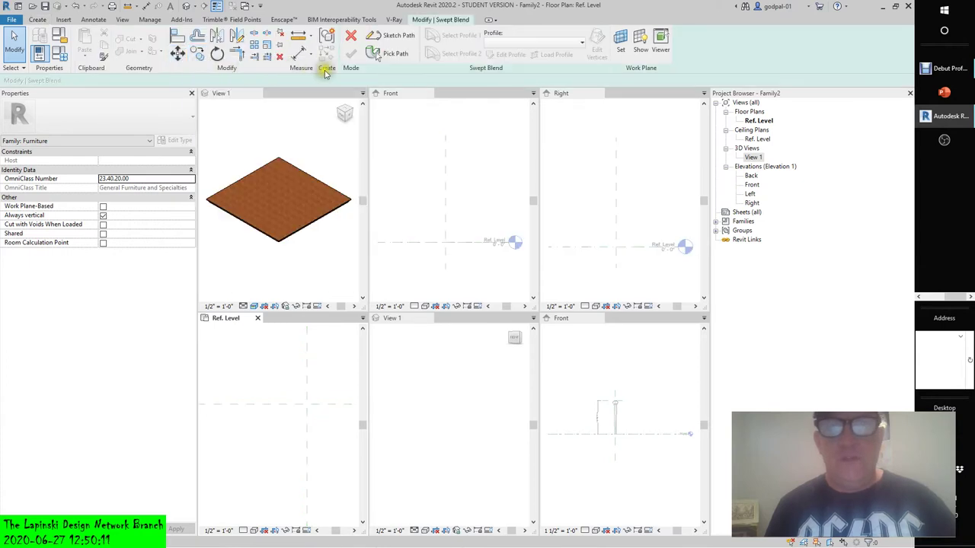
pyautogui.click(407, 37)
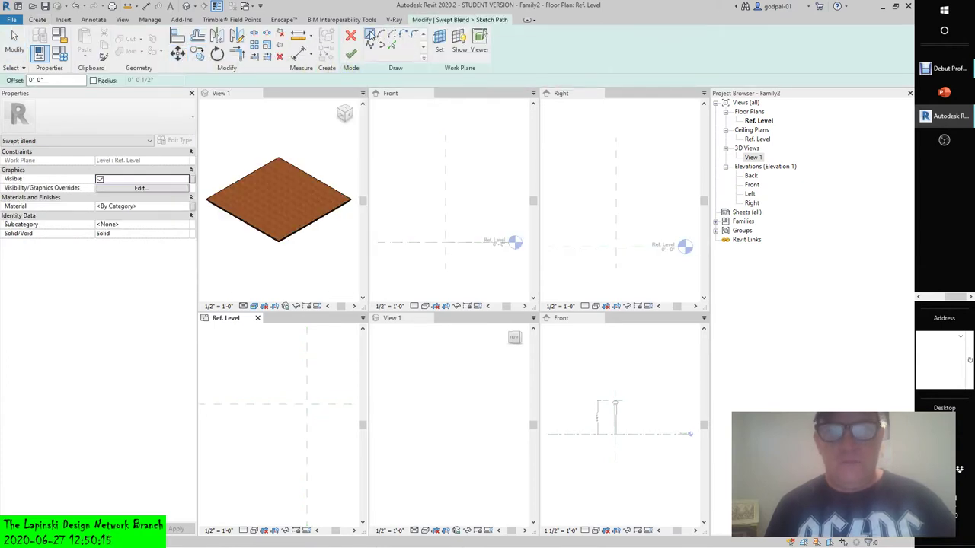
# Step: Attempt drawing the path line in the Front elevation, then exit path sketching
pyautogui.click(406, 252)
pyautogui.click(413, 254)
pyautogui.click(413, 241)
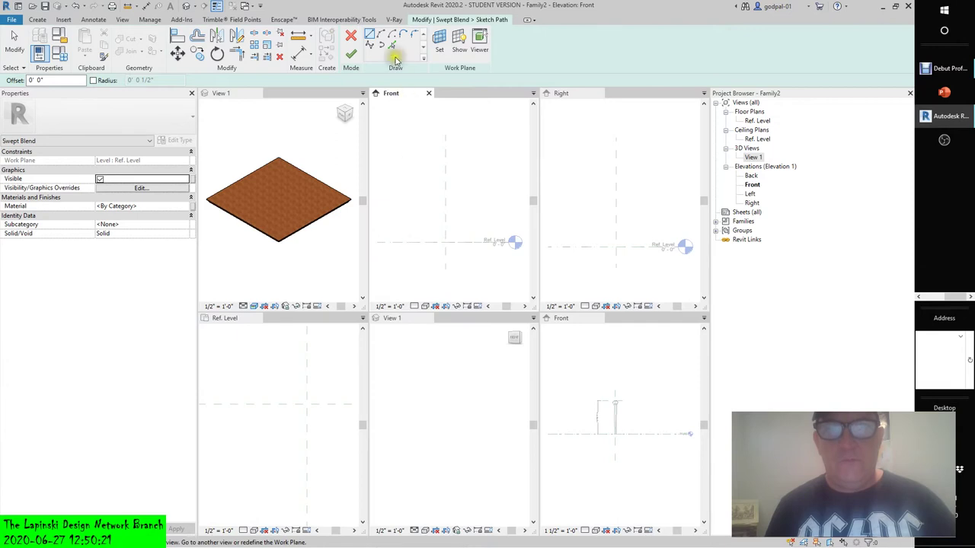
pyautogui.click(415, 241)
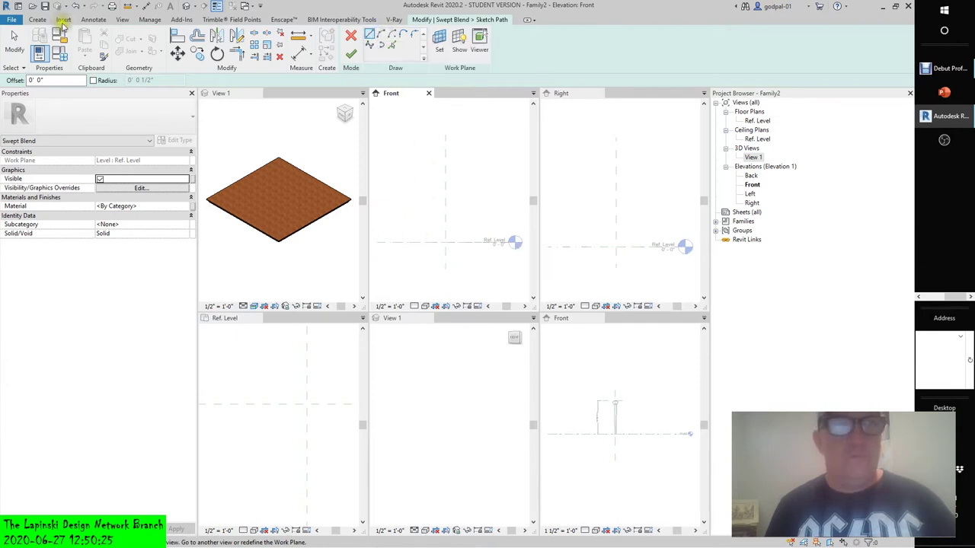
pyautogui.click(38, 19)
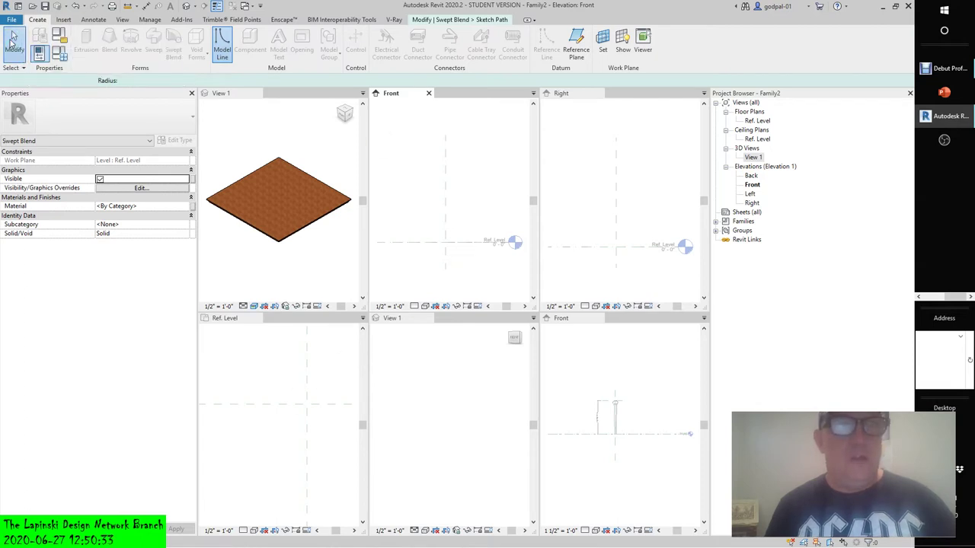
pyautogui.click(13, 40)
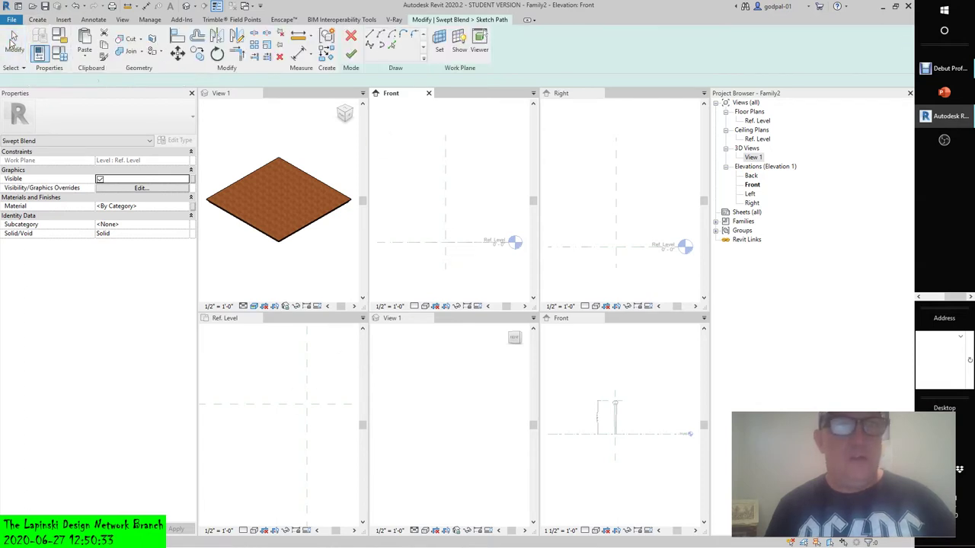
pyautogui.click(351, 35)
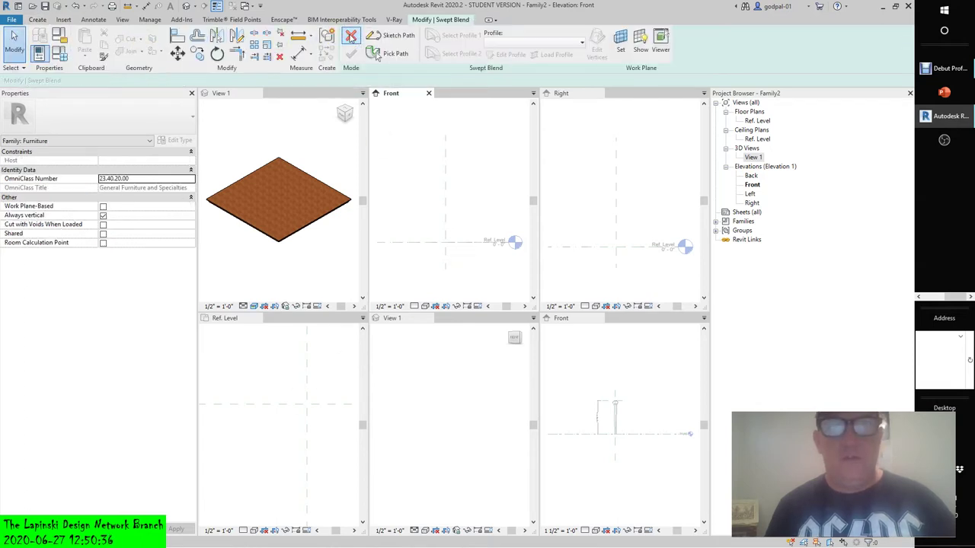
# Step: Draw a slanted path line from the Ref. Level intersection, setting its length to 2' 10"
pyautogui.click(390, 37)
pyautogui.click(446, 242)
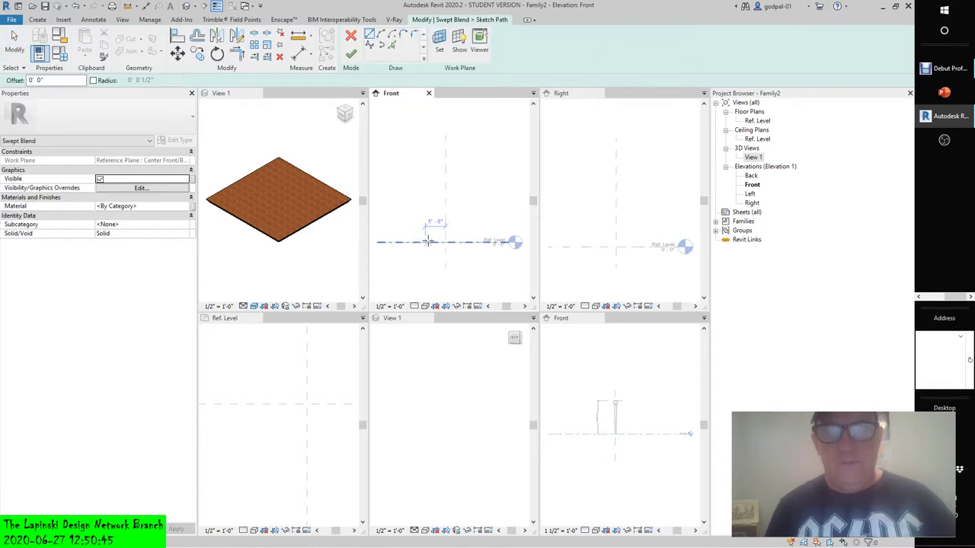
pyautogui.scroll(3, 435, 242)
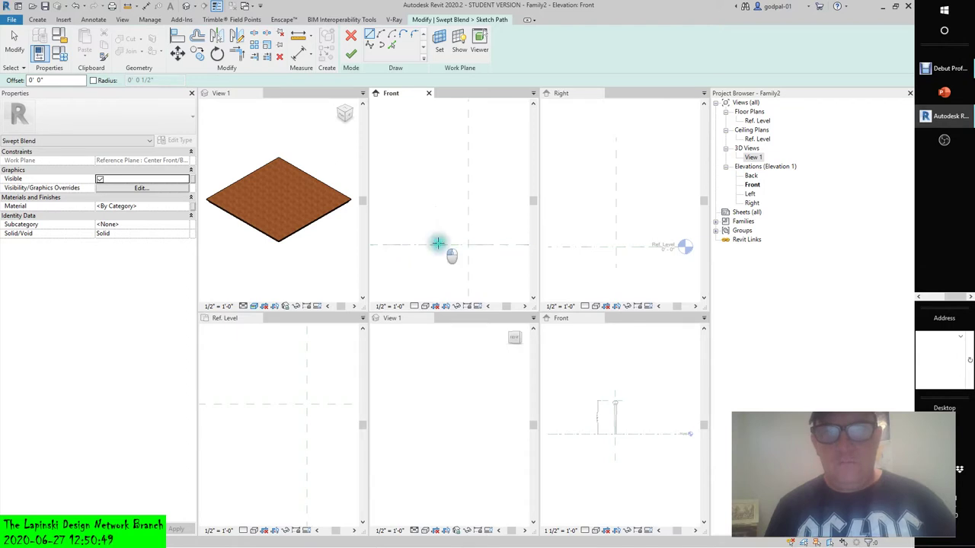
pyautogui.click(438, 244)
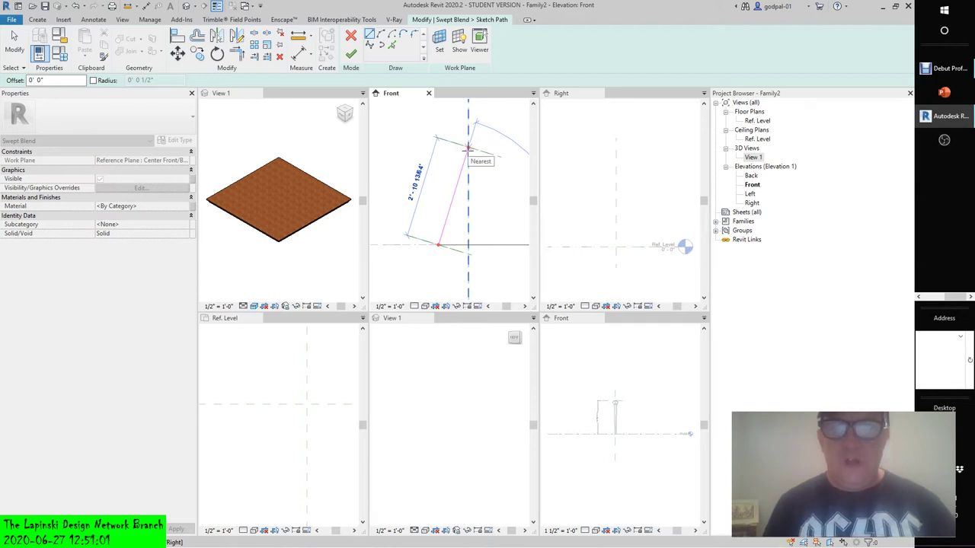
pyautogui.click(468, 149)
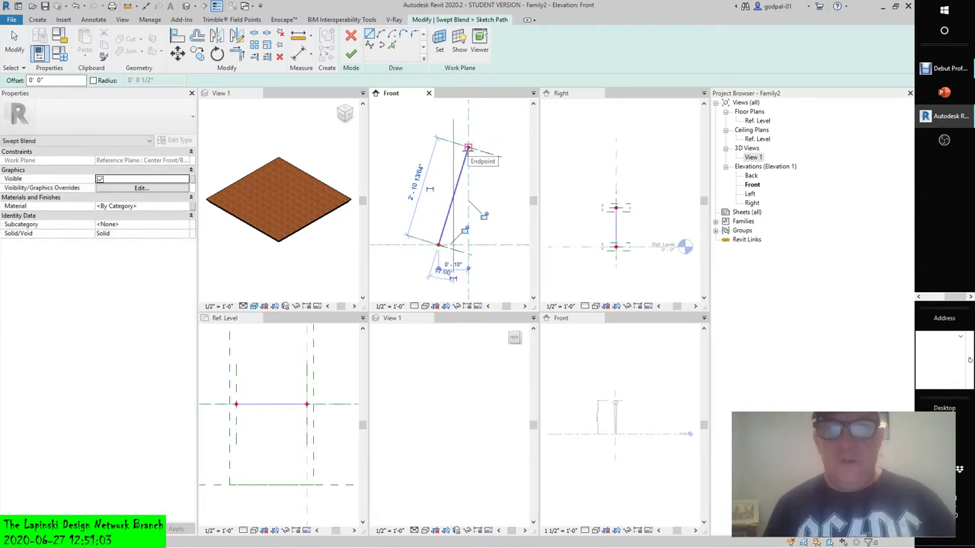
pyautogui.click(428, 188)
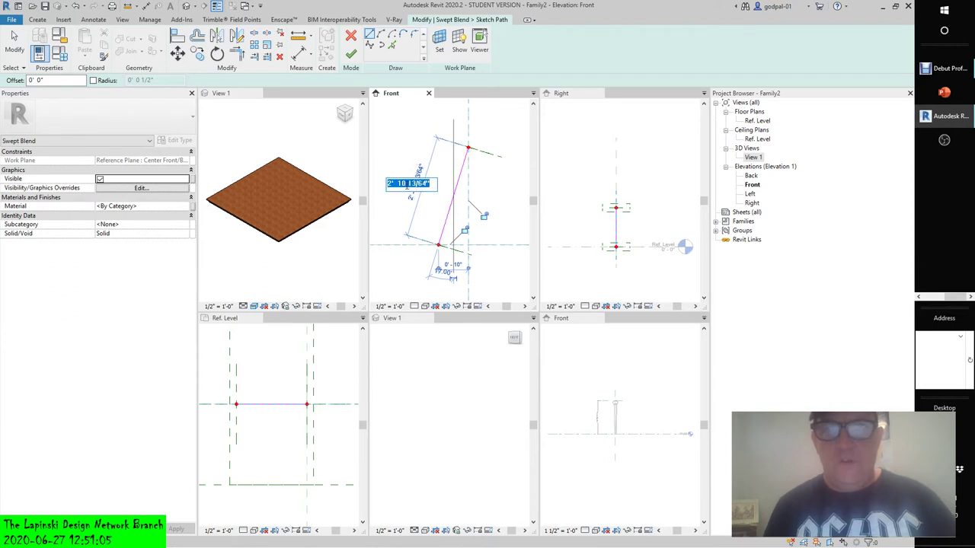
pyautogui.write("2' 10")
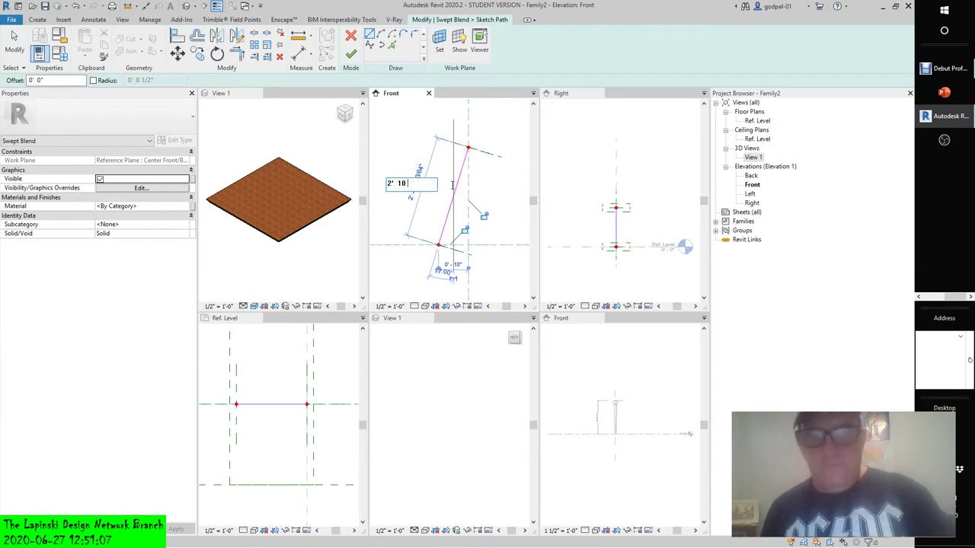
pyautogui.press('Return')
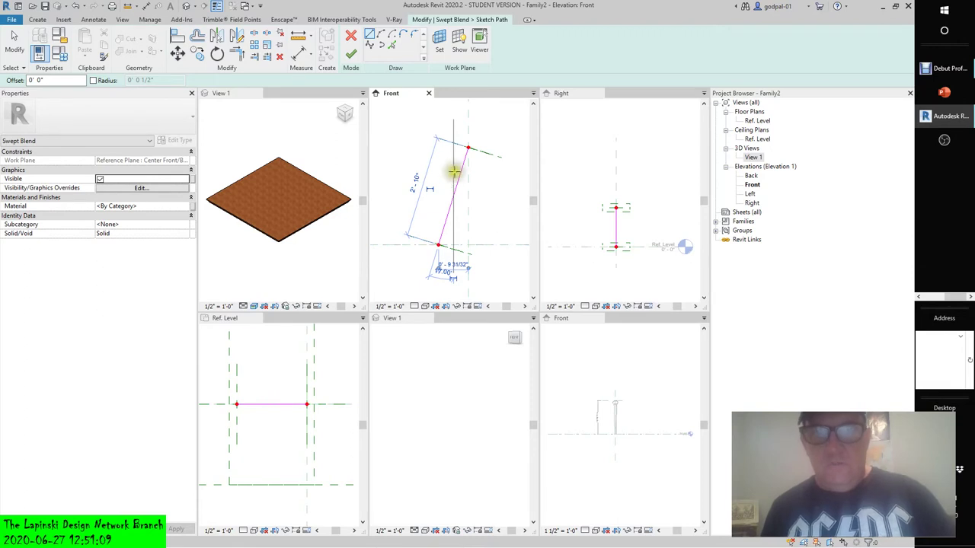
# Step: Try aligning the path line to the vertical reference plane, then undo to keep it slanted
pyautogui.scroll(5, 468, 147)
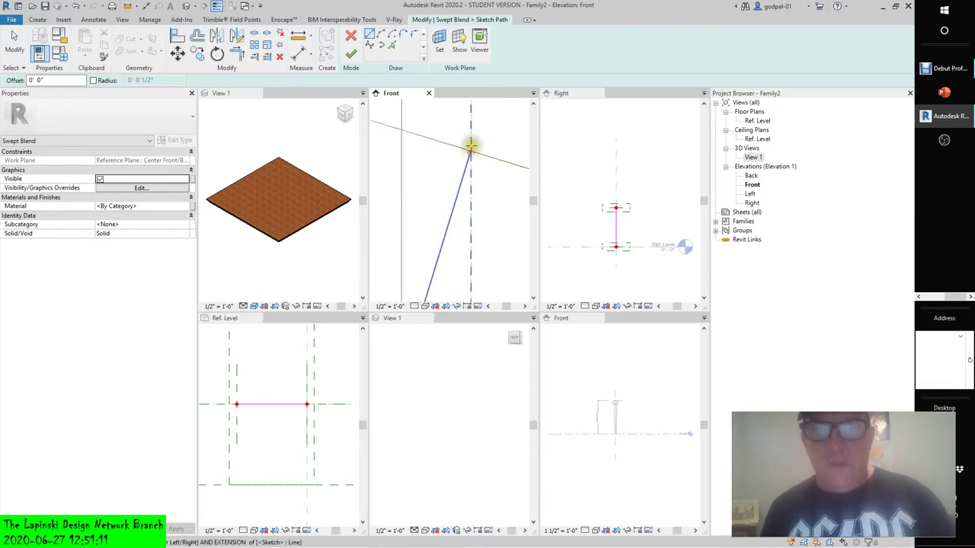
pyautogui.click(178, 37)
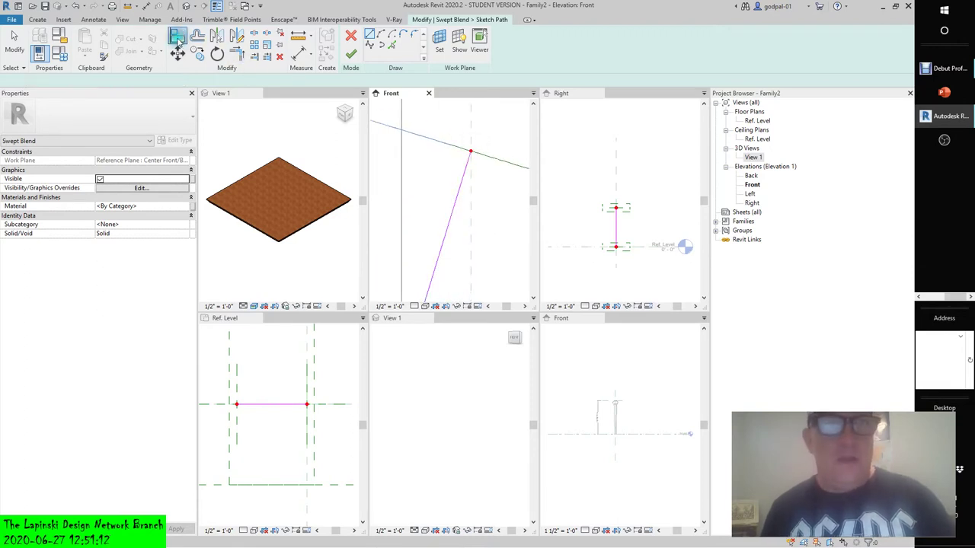
pyautogui.click(469, 128)
pyautogui.click(460, 188)
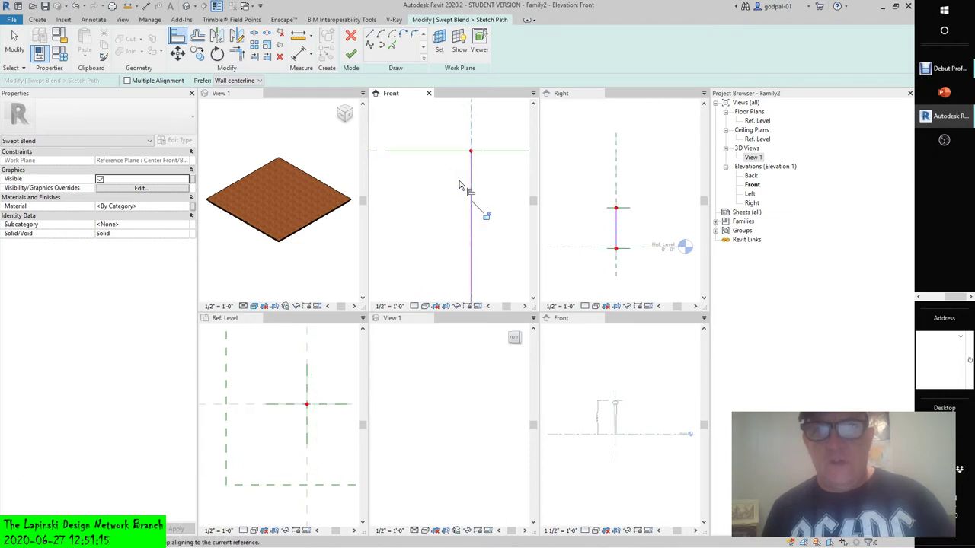
pyautogui.scroll(-3, 420, 224)
pyautogui.moveTo(420, 224); pyautogui.dragTo(492, 218, button='middle')
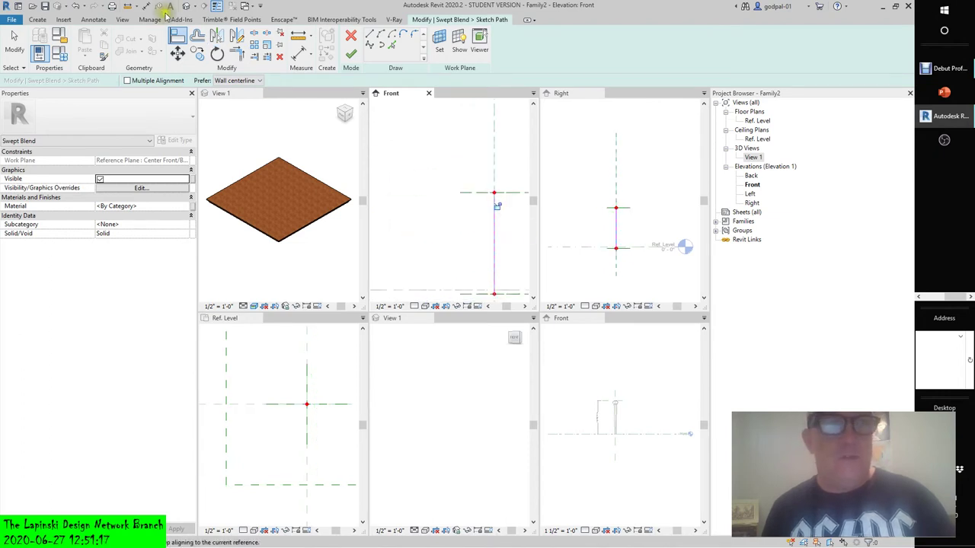
pyautogui.click(76, 6)
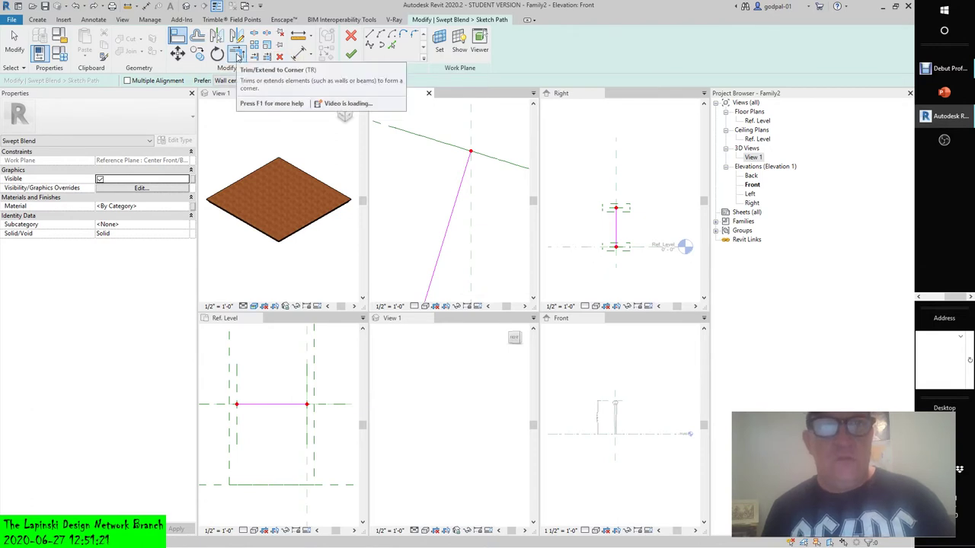
# Step: Extend the slanted path line down to the Ref. Level and check its top endpoint
pyautogui.click(253, 59)
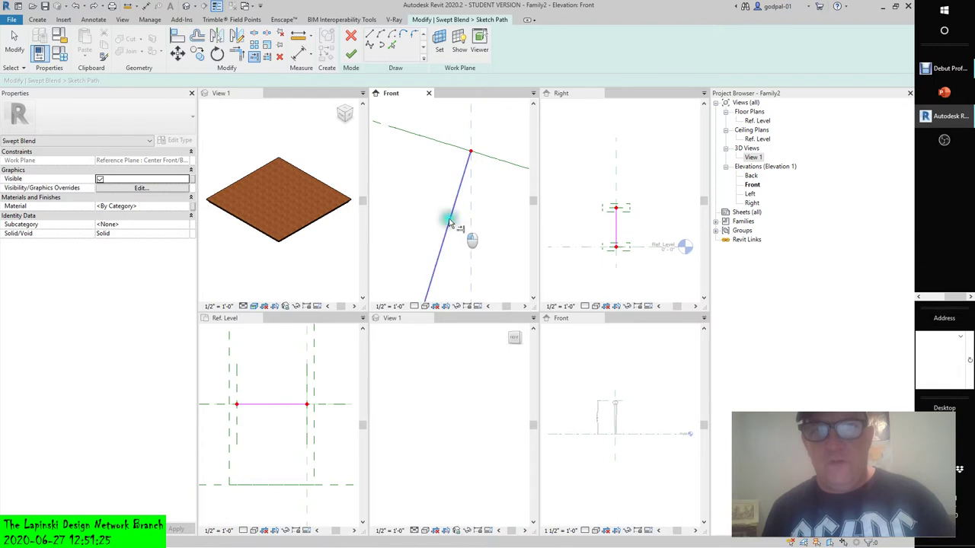
pyautogui.scroll(-2, 456, 190)
pyautogui.scroll(-3, 457, 175)
pyautogui.click(430, 234)
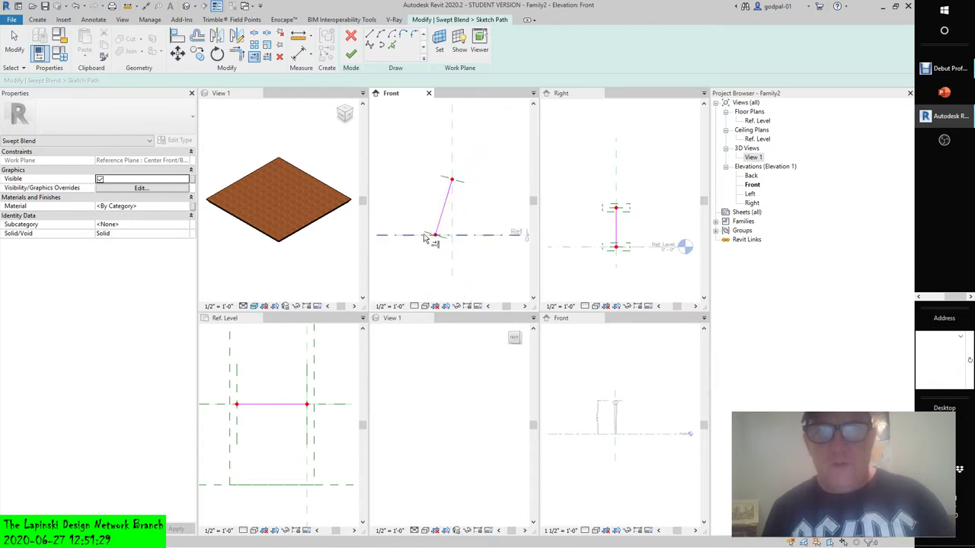
pyautogui.click(436, 228)
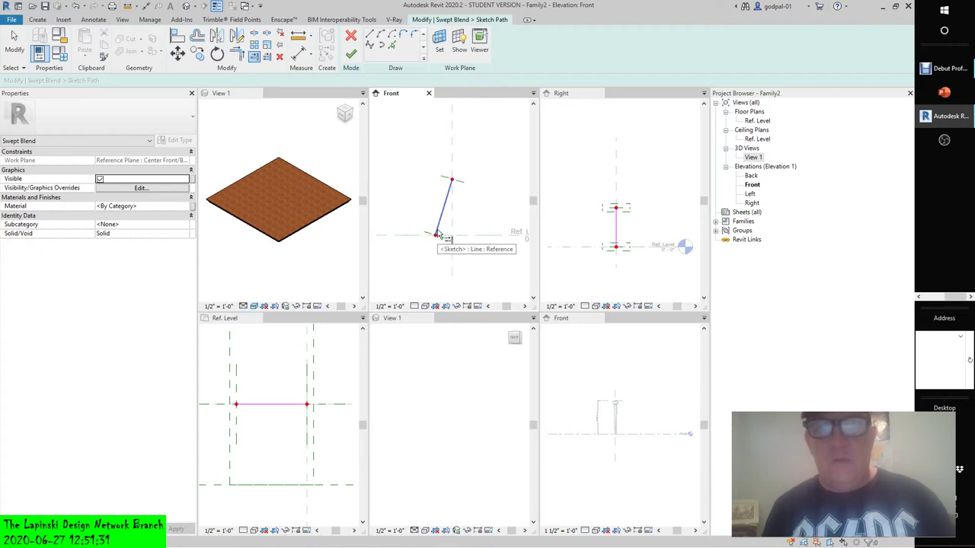
pyautogui.press('Escape')
pyautogui.click(438, 226)
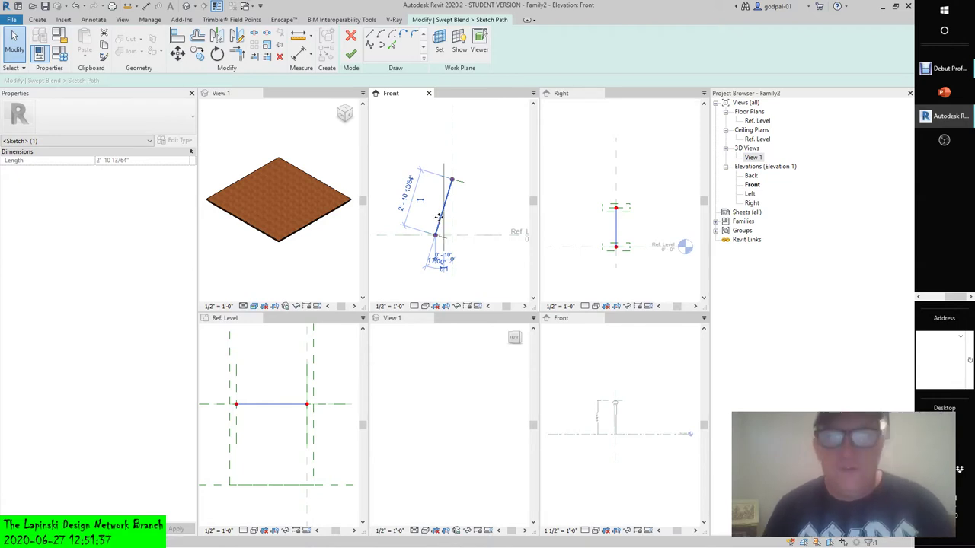
pyautogui.click(450, 180)
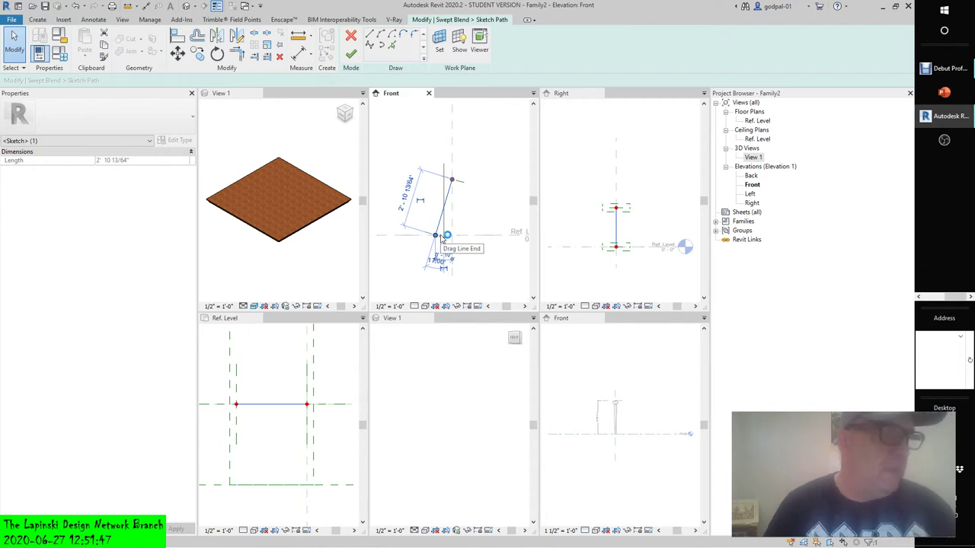
# Step: Finish the slanted path sketch and make the Ref. Level plan active
pyautogui.click(351, 55)
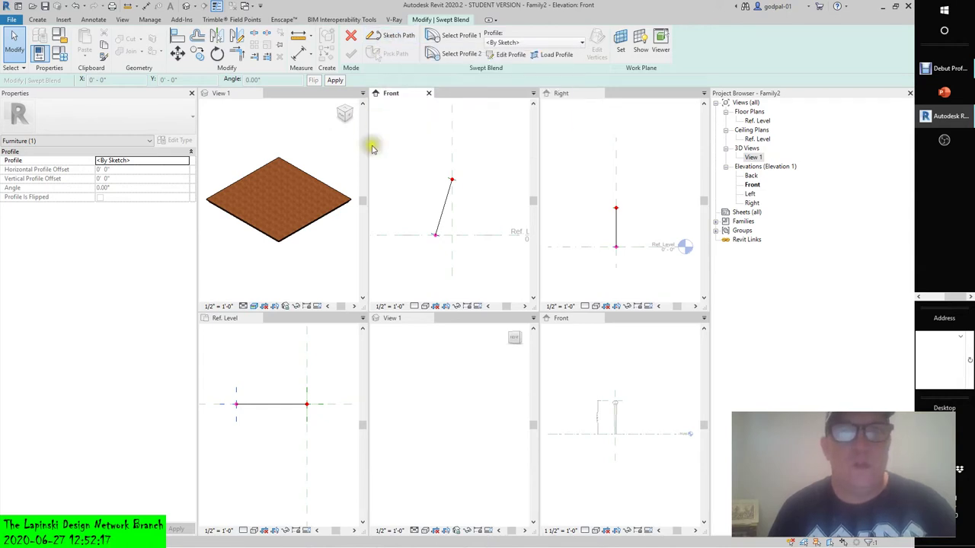
pyautogui.click(253, 384)
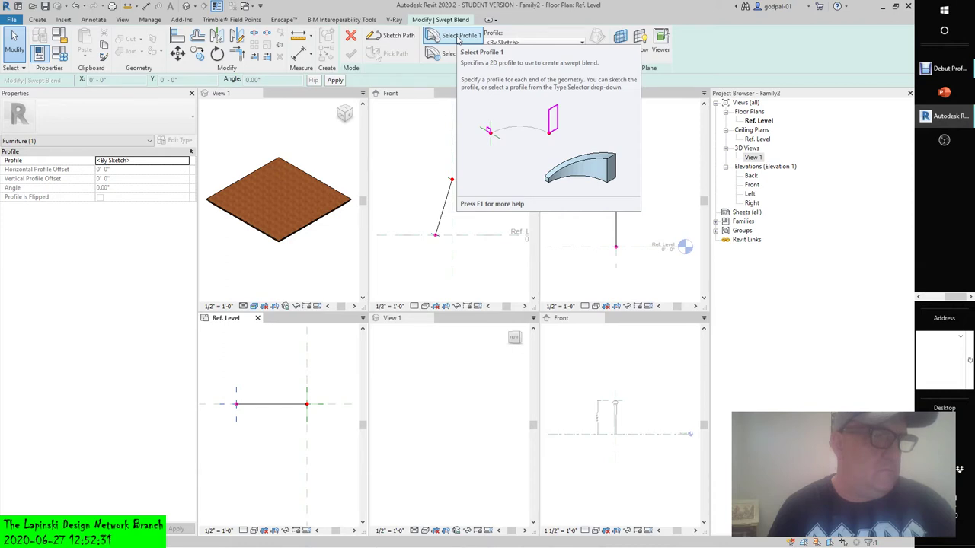
# Step: Draw a 0' 0 1/2" radius circle at the path start and finish the first profile
pyautogui.click(497, 61)
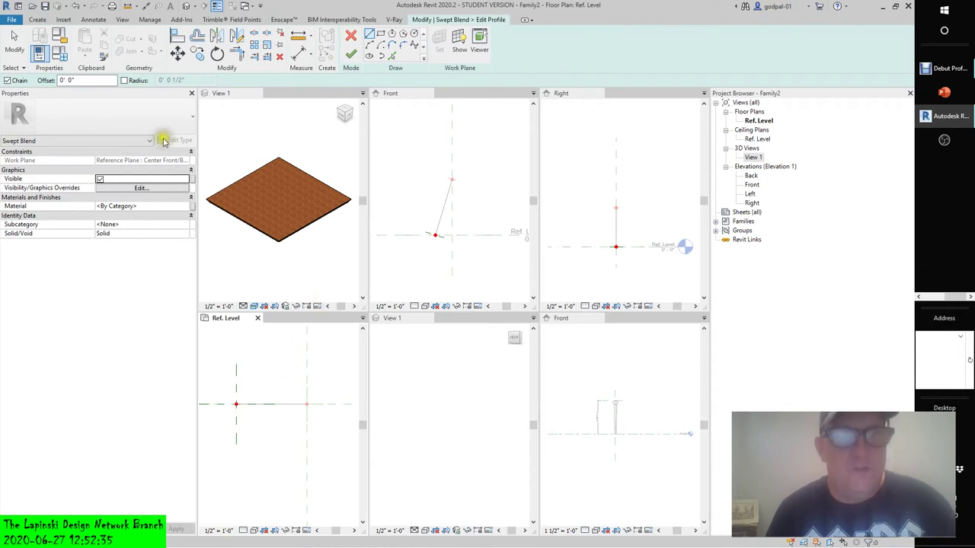
pyautogui.click(125, 80)
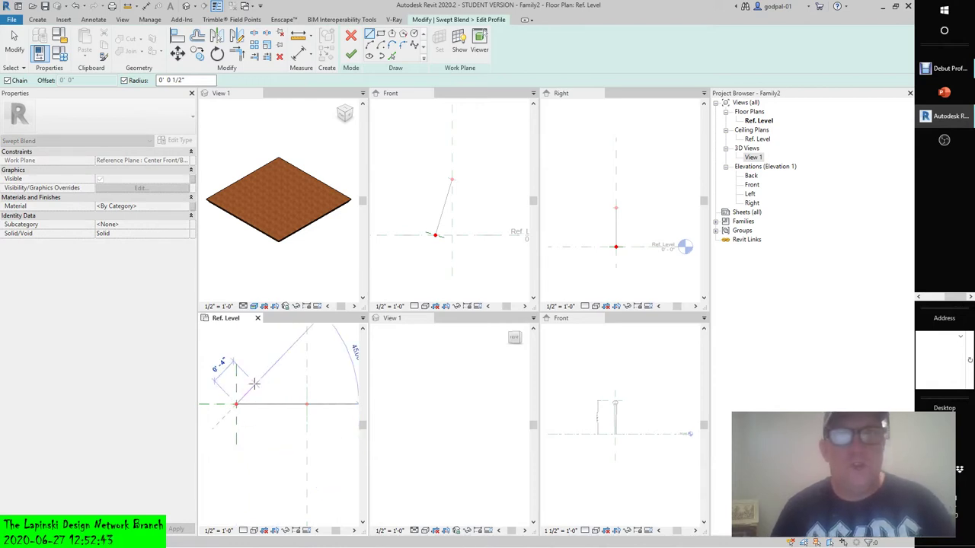
pyautogui.press('Escape')
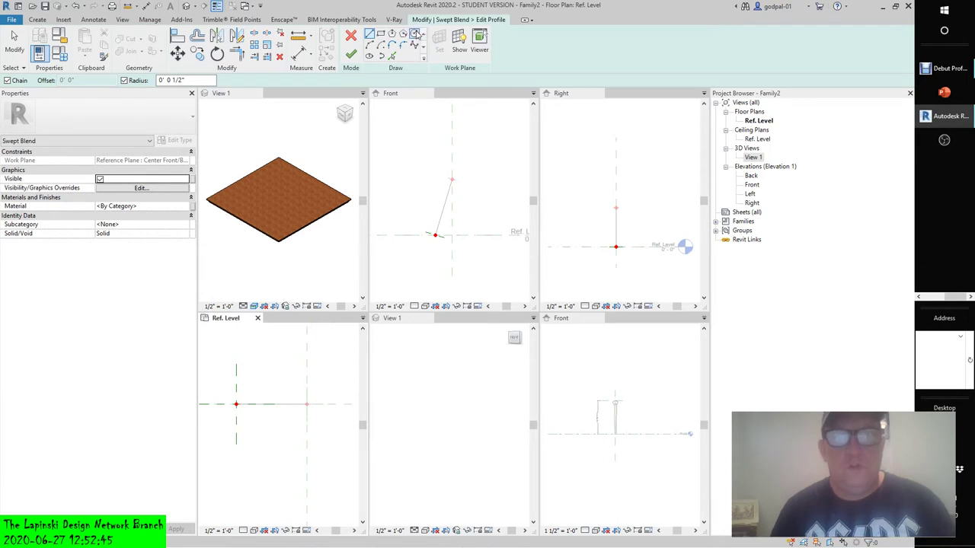
pyautogui.click(413, 34)
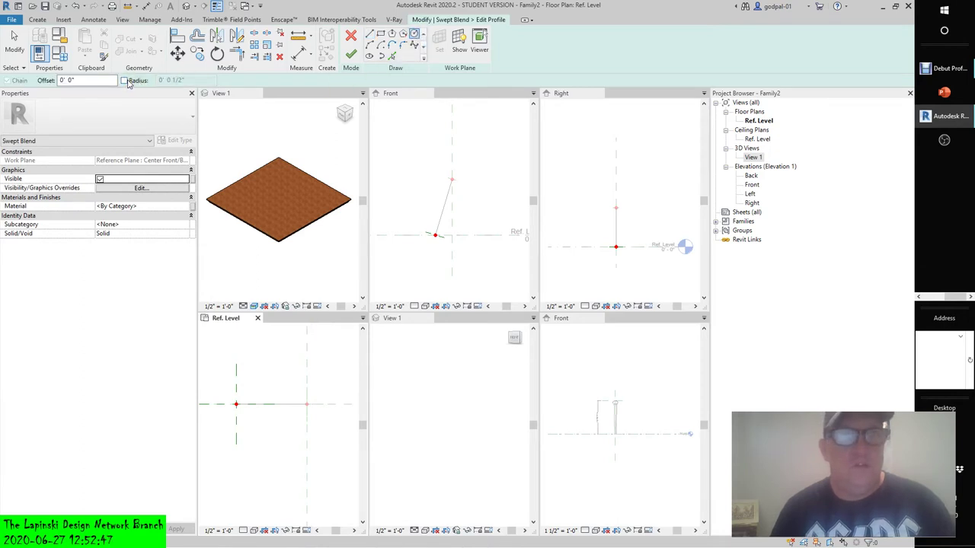
pyautogui.click(124, 80)
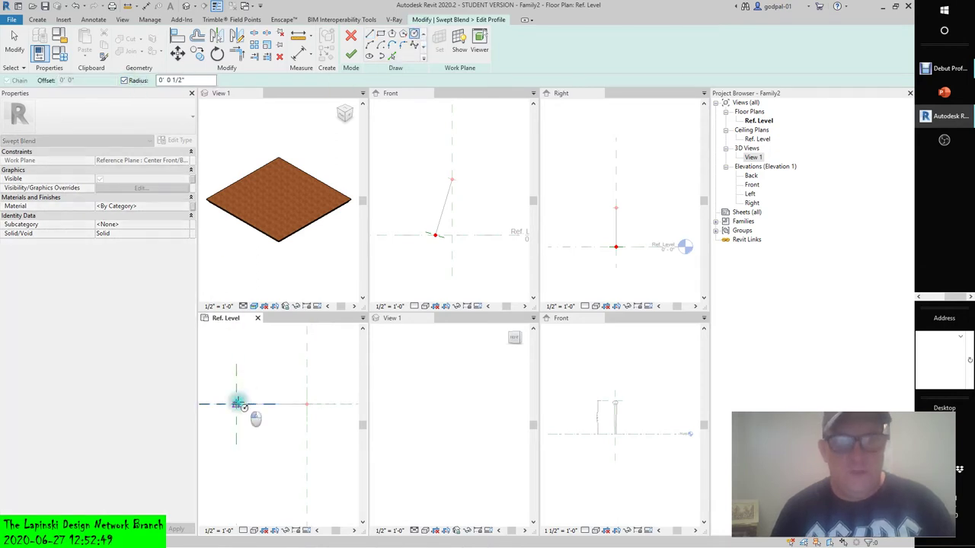
pyautogui.click(237, 404)
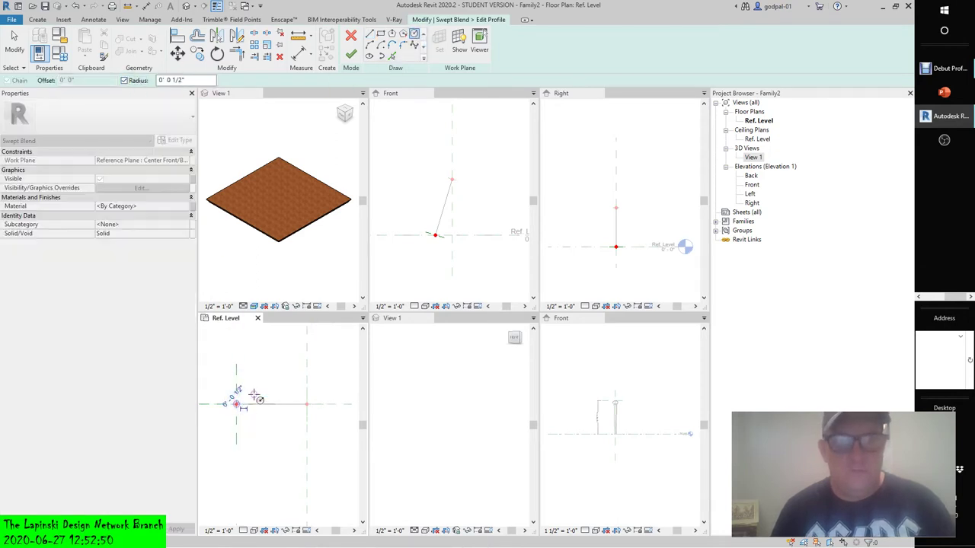
pyautogui.click(351, 55)
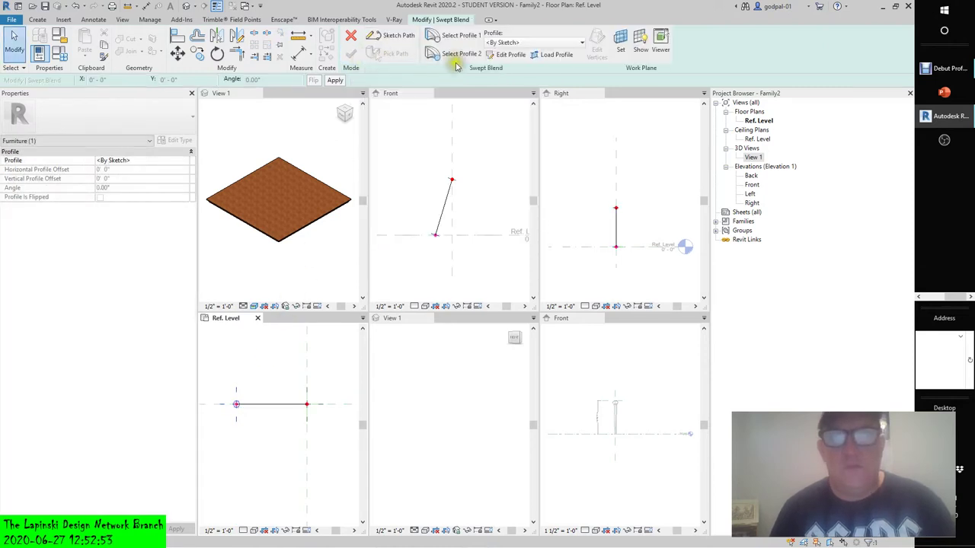
pyautogui.click(461, 55)
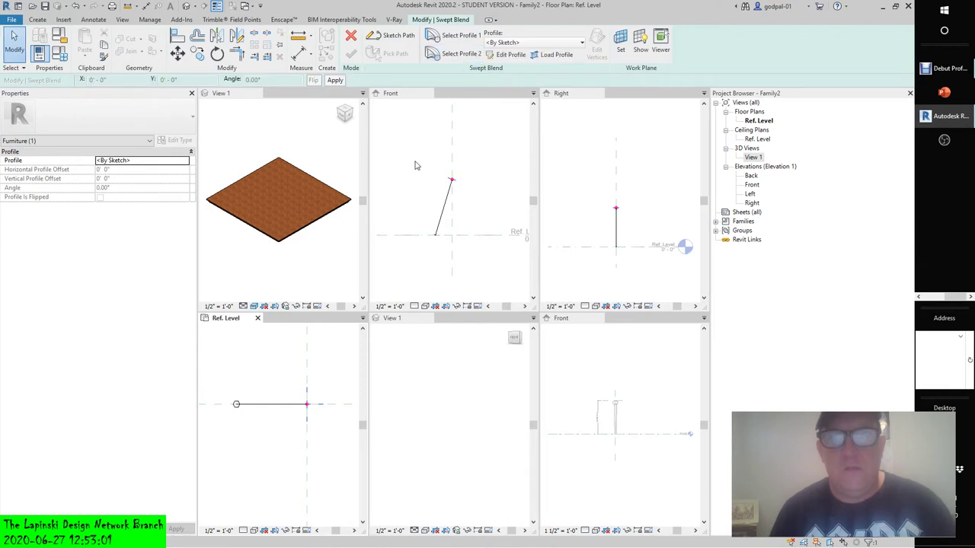
pyautogui.click(381, 42)
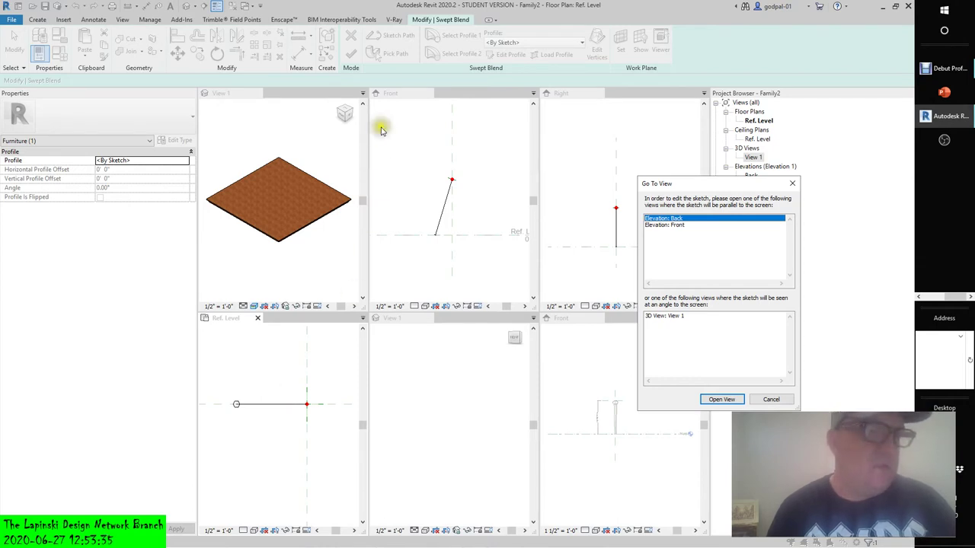
pyautogui.click(769, 399)
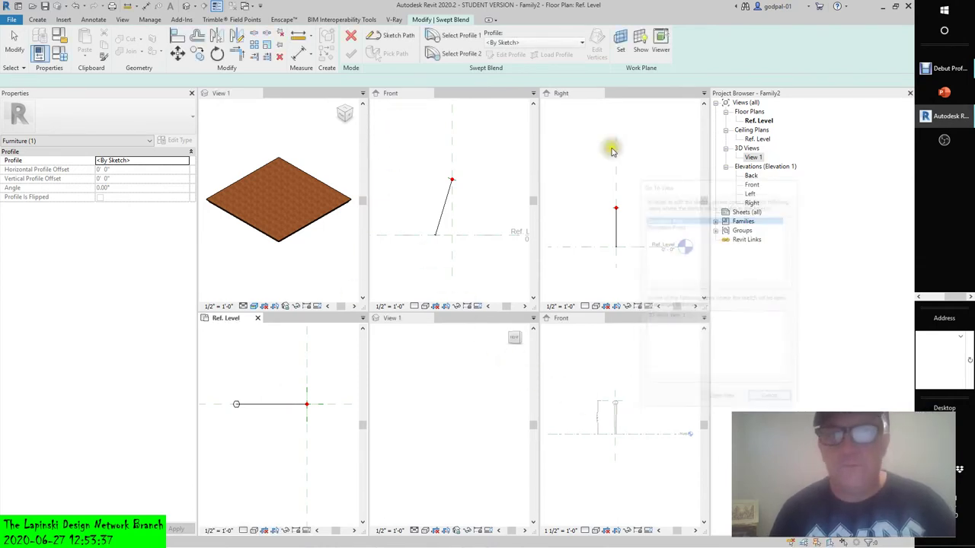
pyautogui.click(455, 55)
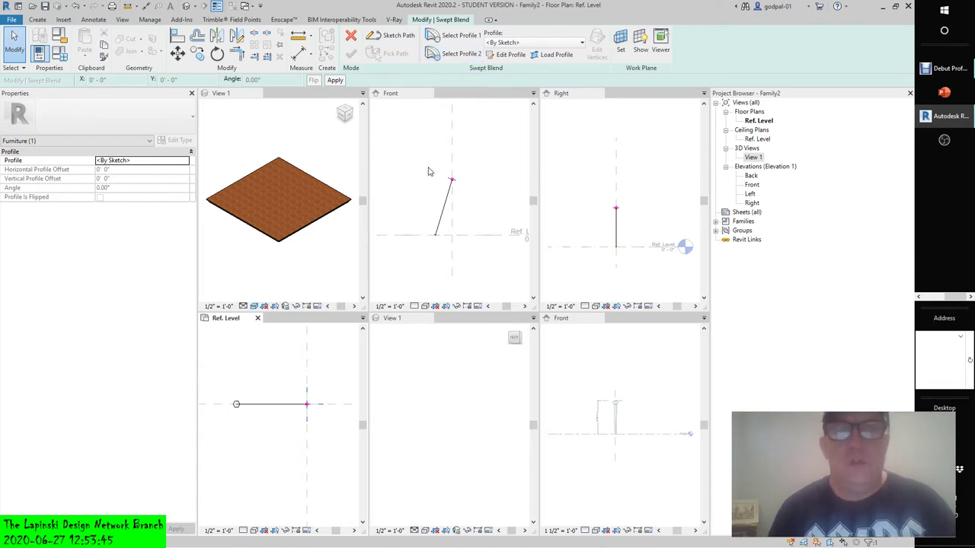
pyautogui.click(276, 386)
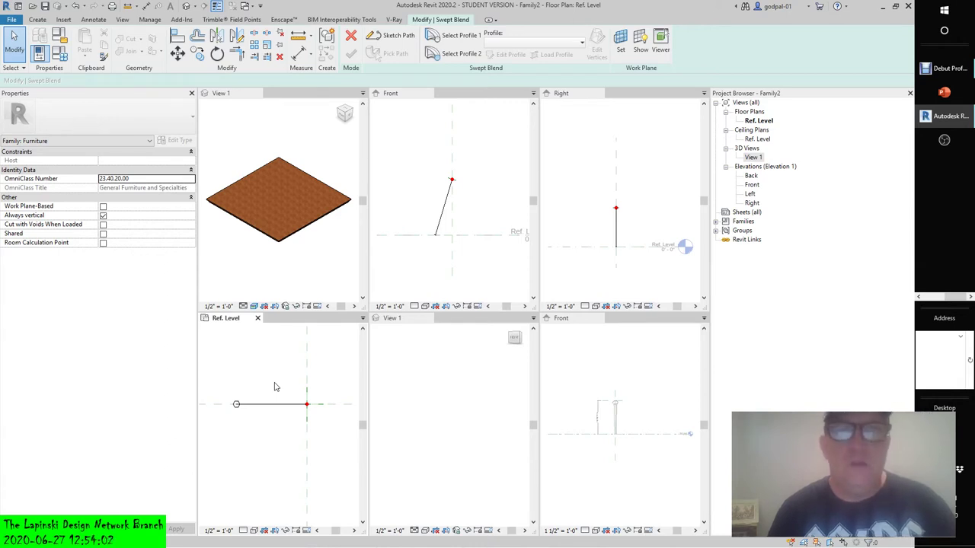
# Step: Edit Profile 2 and draw a small rectangle near the far end of the path
pyautogui.click(451, 55)
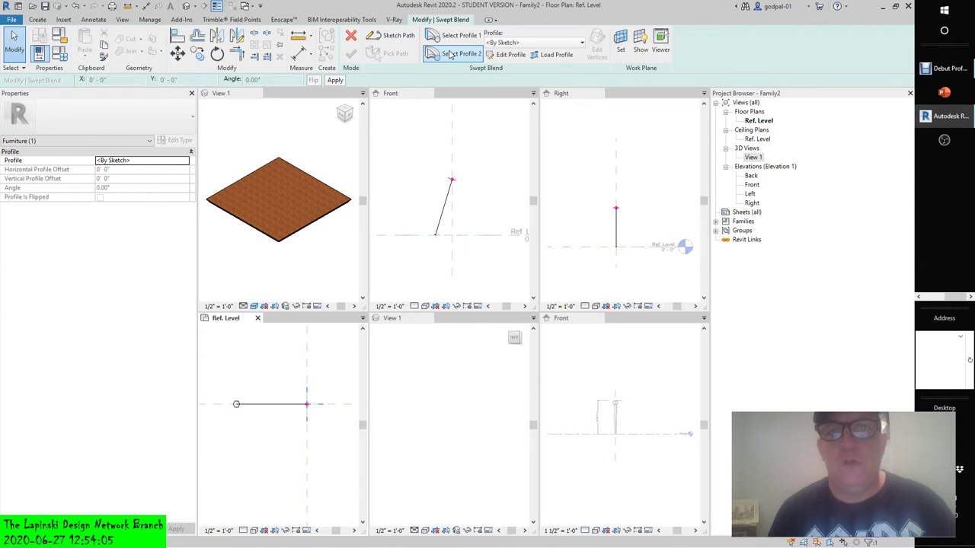
pyautogui.click(509, 54)
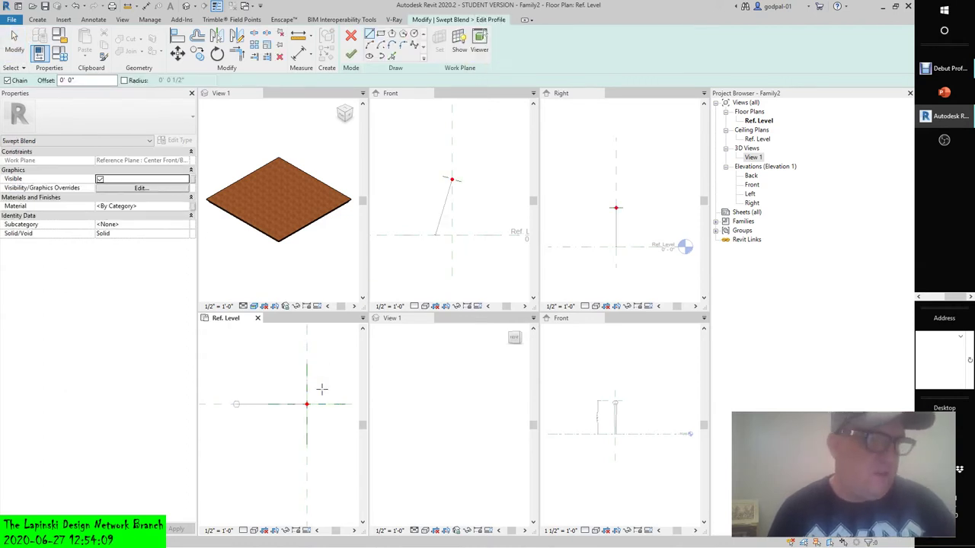
pyautogui.click(381, 36)
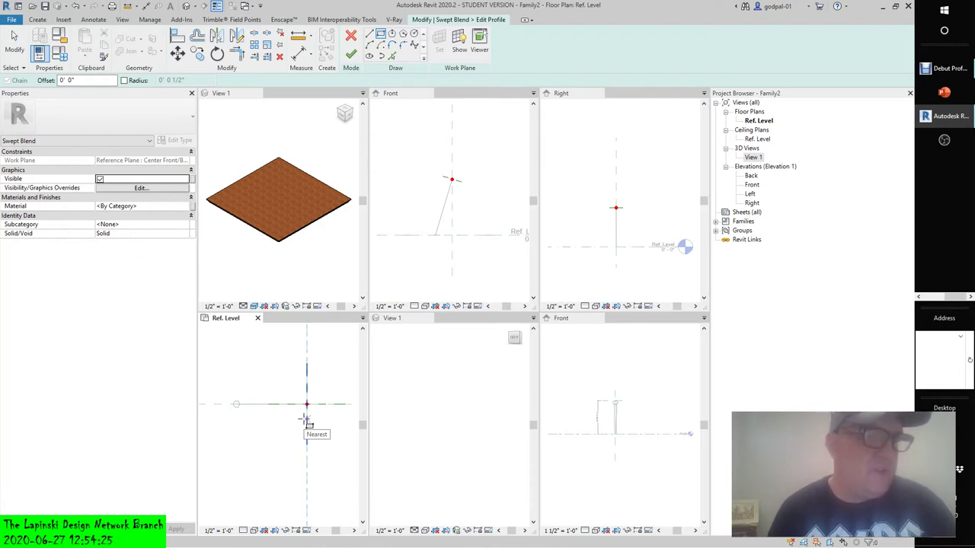
pyautogui.scroll(2, 306, 418)
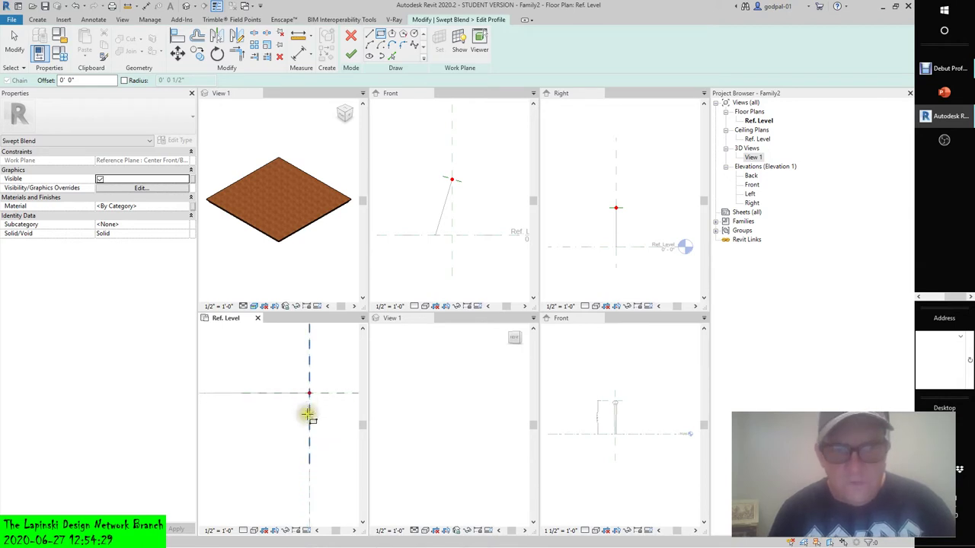
pyautogui.click(309, 410)
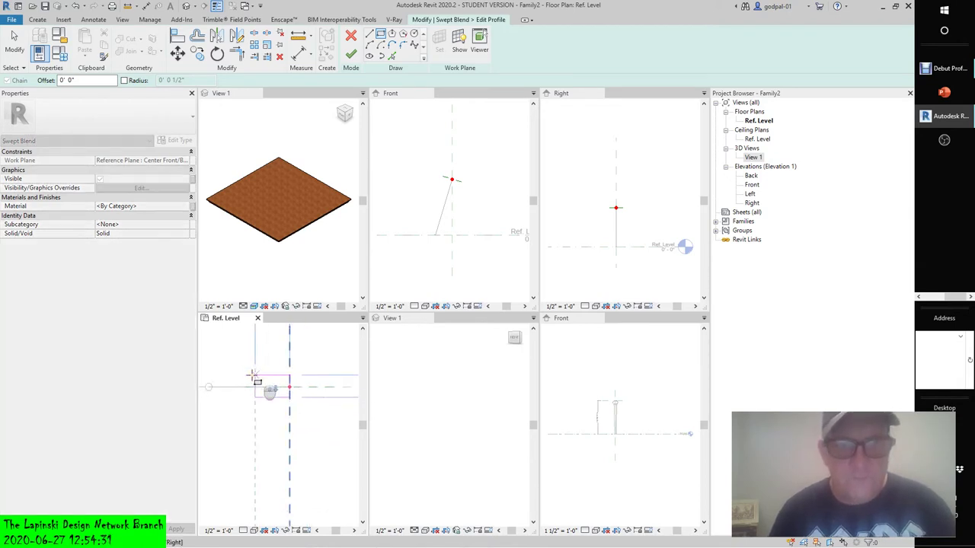
pyautogui.click(259, 380)
pyautogui.scroll(2, 256, 381)
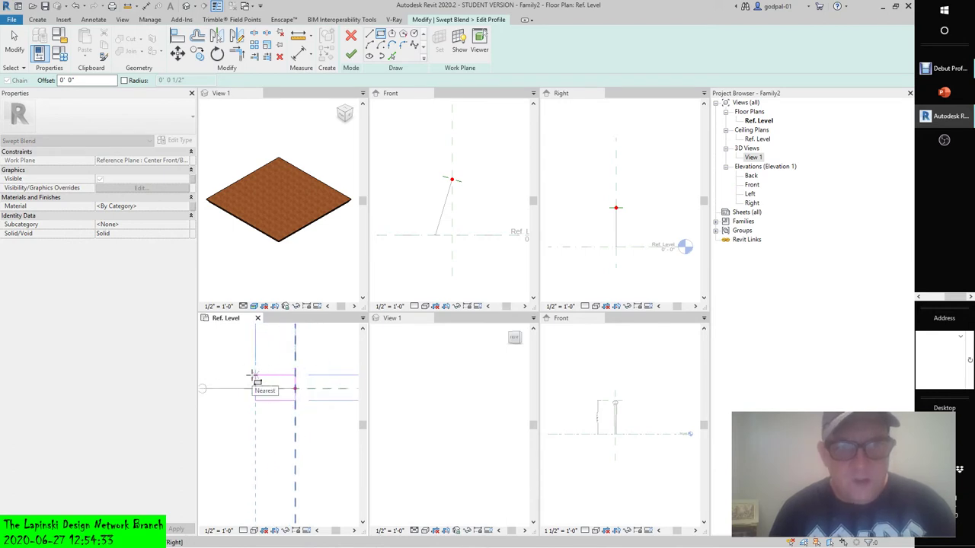
pyautogui.click(244, 379)
pyautogui.scroll(-3, 244, 378)
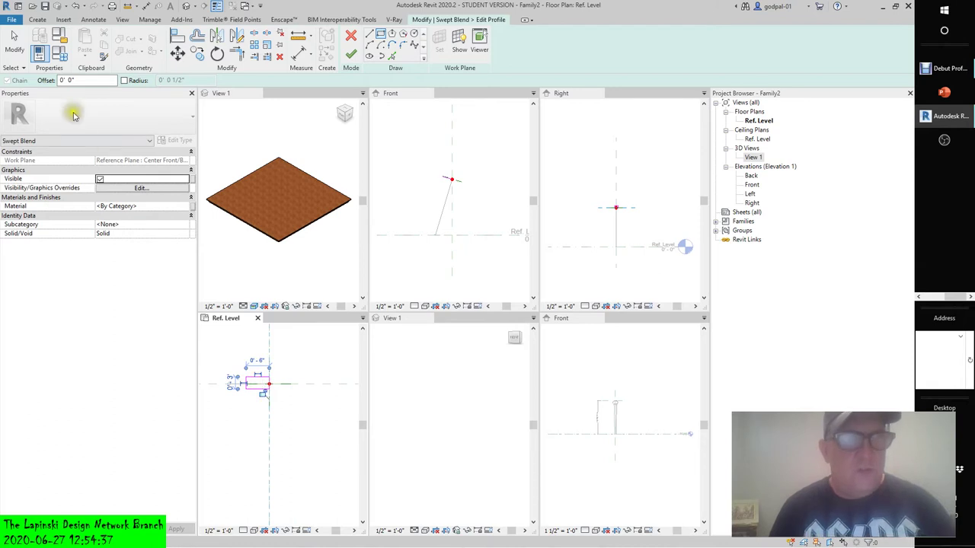
pyautogui.click(15, 42)
# Step: Narrow the rectangle's width to 0' 3" and select all four of its edges
pyautogui.scroll(2, 248, 392)
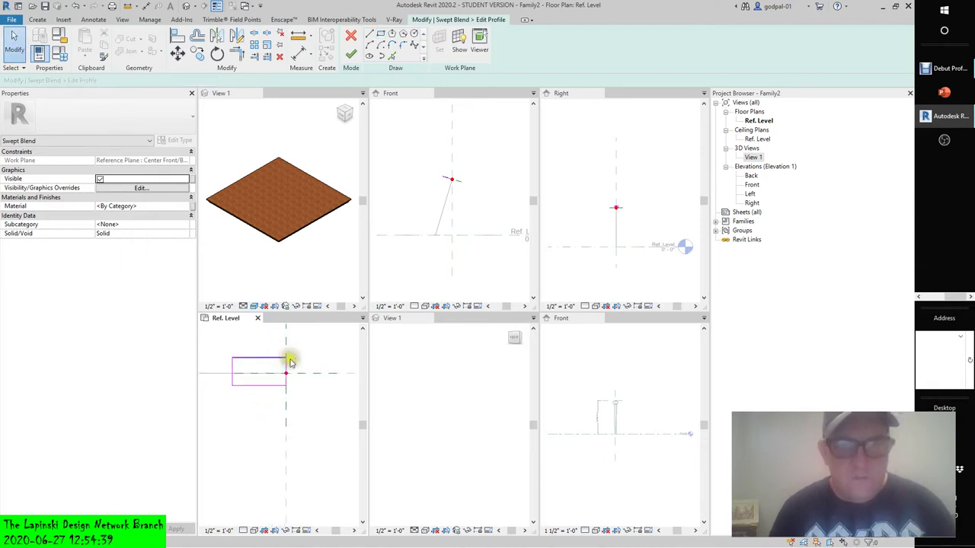
pyautogui.click(286, 371)
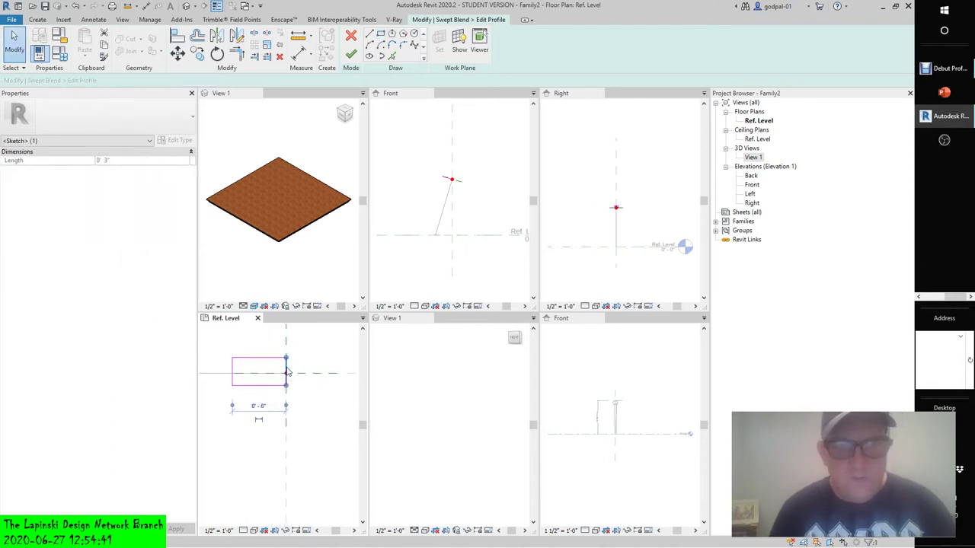
pyautogui.click(256, 409)
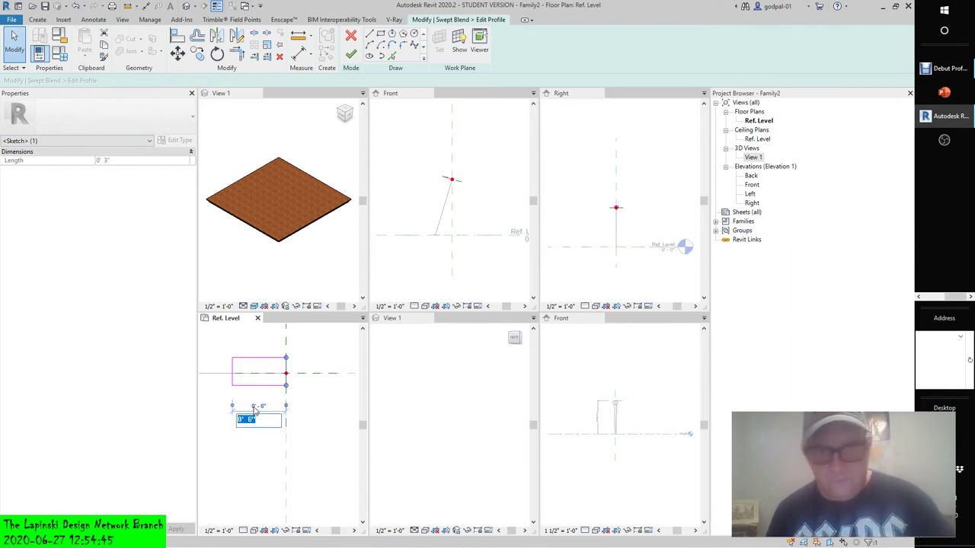
pyautogui.write('3')
pyautogui.press('Return')
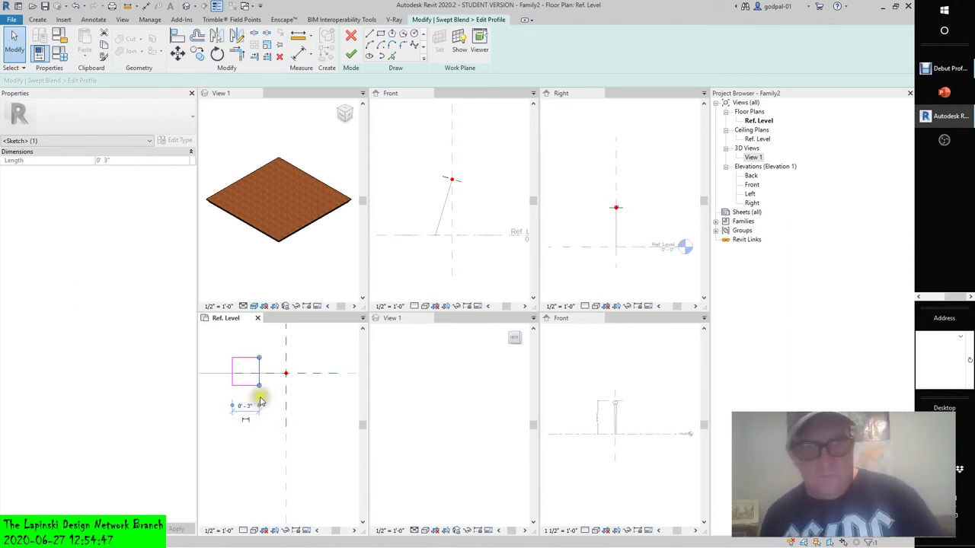
pyautogui.click(233, 371)
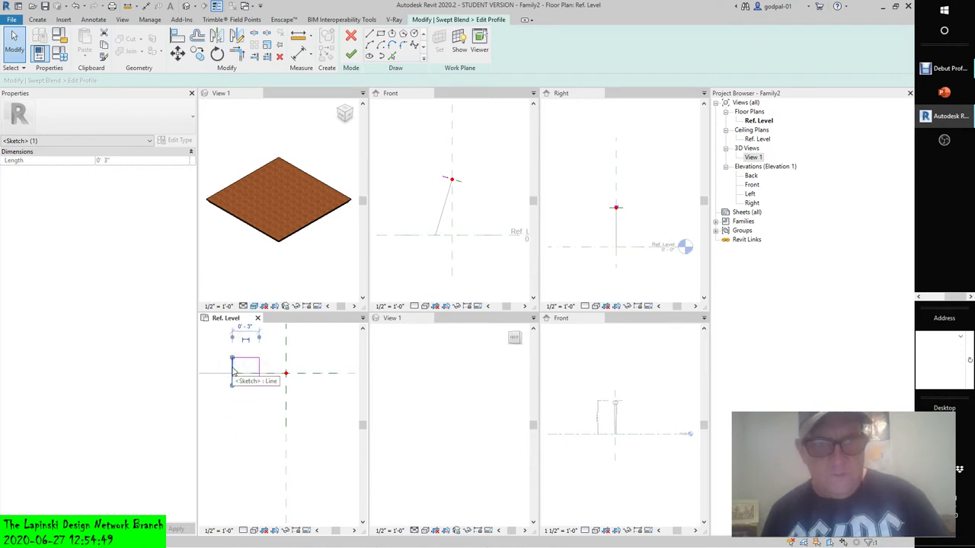
pyautogui.press('Tab')
# Step: Select the profile square's four lines and move them once toward the reference planes
pyautogui.click(234, 371)
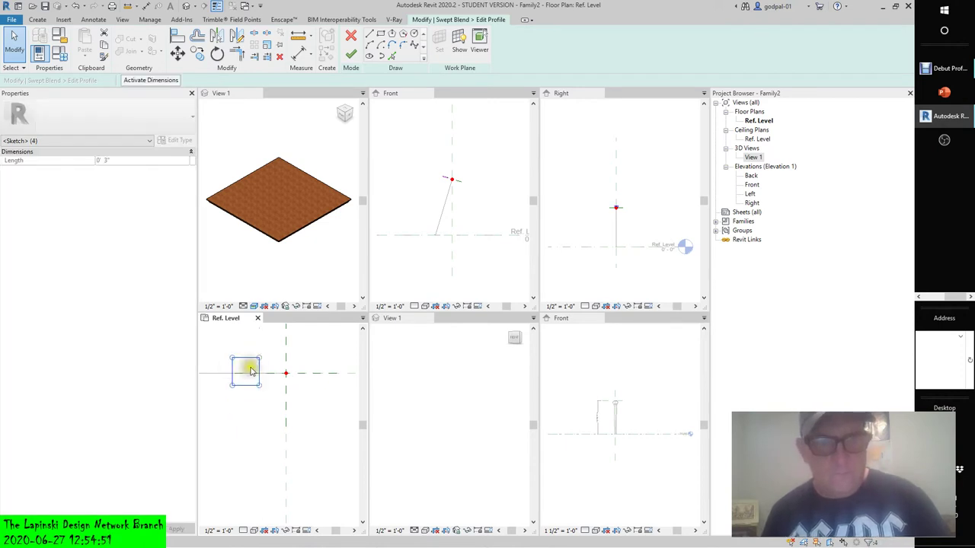
pyautogui.moveTo(220, 346)
pyautogui.mouseDown()
pyautogui.moveTo(235, 383)
pyautogui.moveTo(268, 413)
pyautogui.mouseUp()
pyautogui.click(177, 53)
pyautogui.click(261, 371)
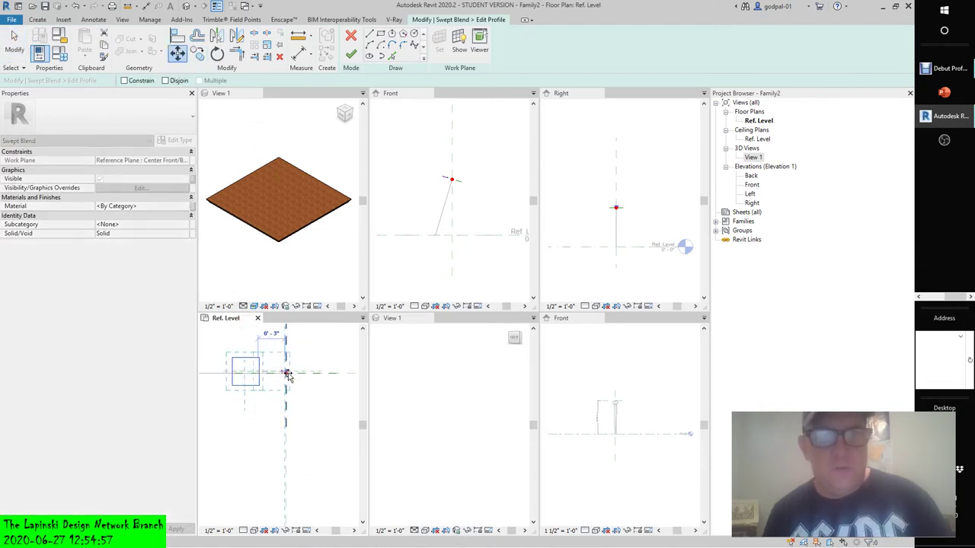
pyautogui.scroll(4, 285, 374)
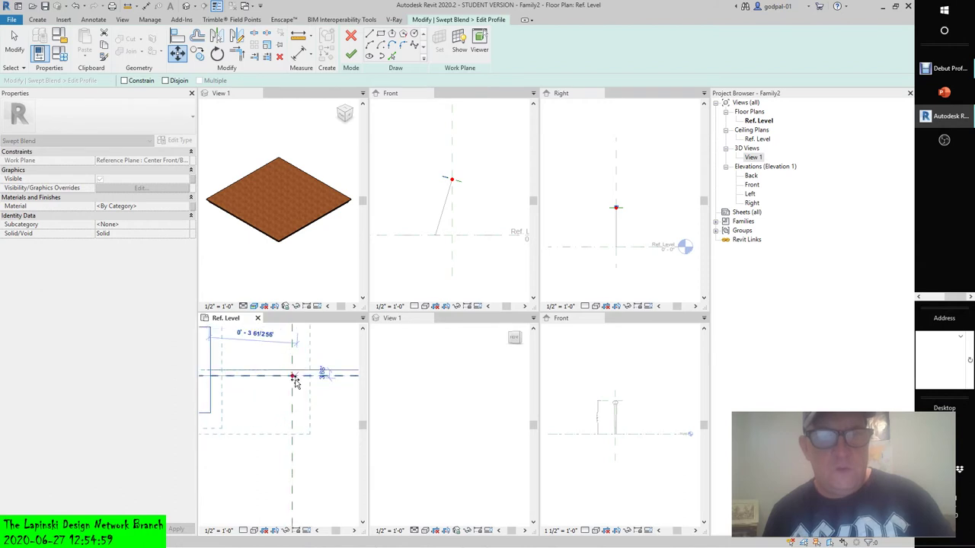
pyautogui.scroll(3, 293, 376)
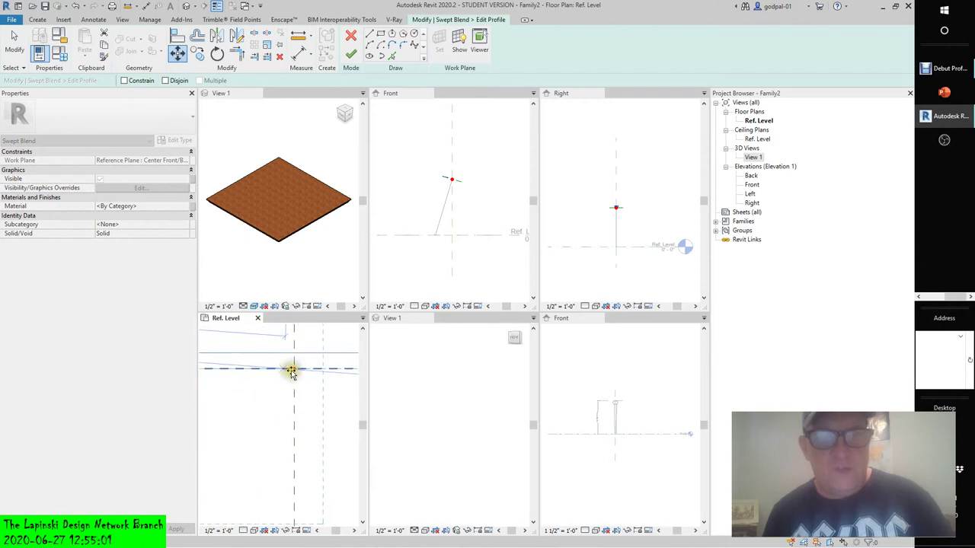
pyautogui.scroll(3, 293, 372)
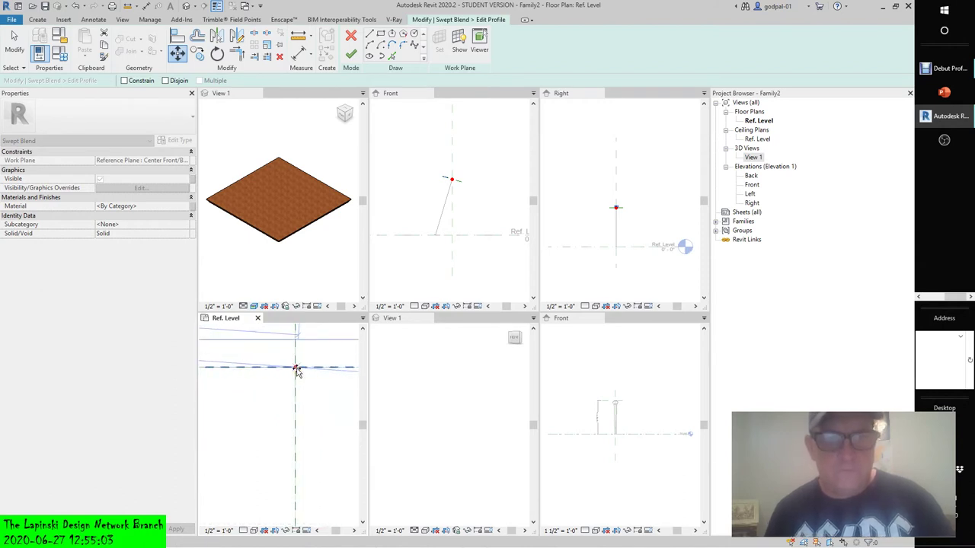
pyautogui.click(297, 371)
pyautogui.scroll(-5, 319, 396)
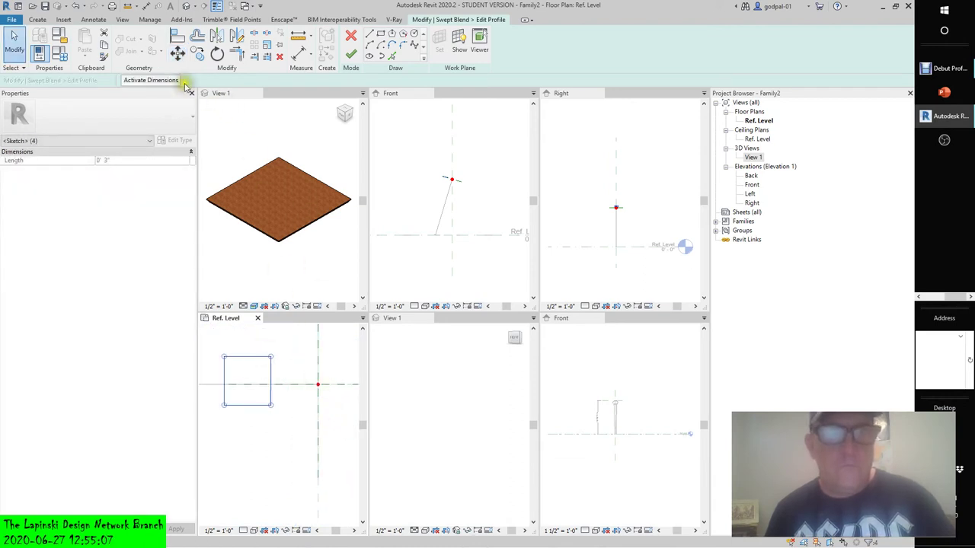
pyautogui.click(176, 55)
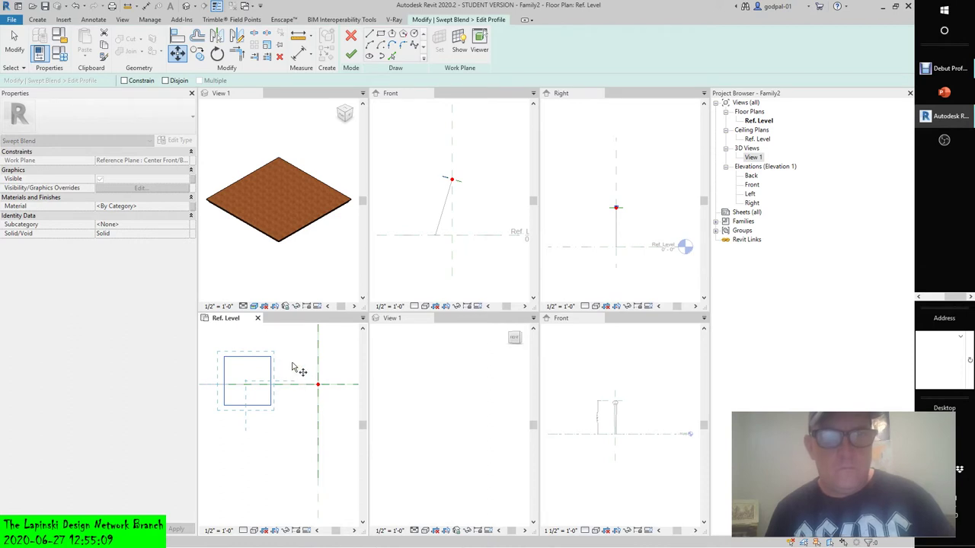
pyautogui.press('Escape')
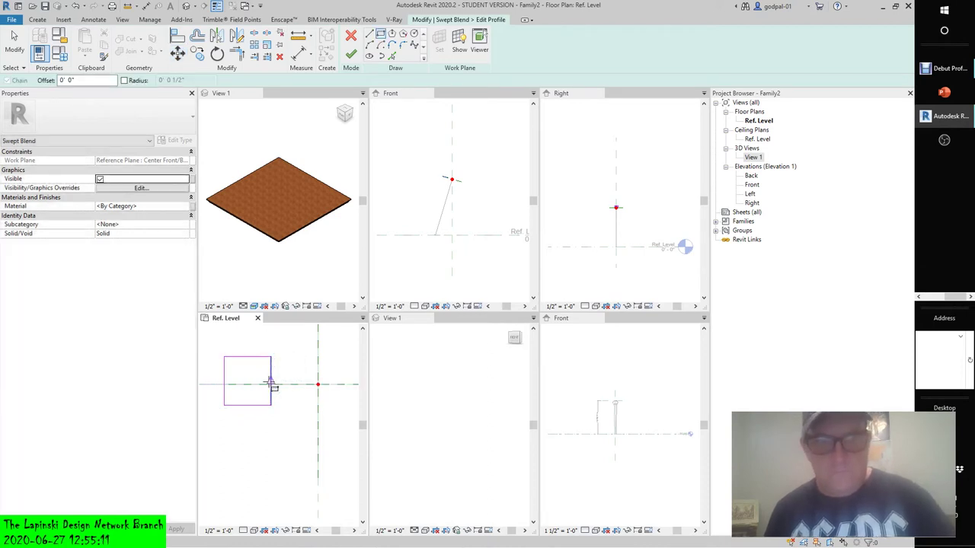
pyautogui.press('Escape')
pyautogui.press('Escape')
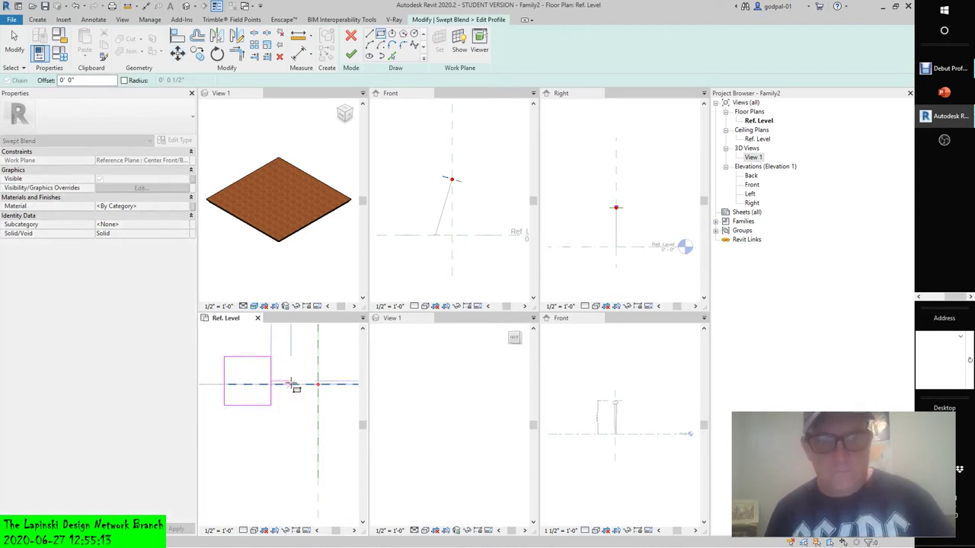
# Step: Move the square again, snapping its right-edge midpoint onto the reference plane intersection
pyautogui.click(177, 52)
pyautogui.moveTo(218, 351)
pyautogui.mouseDown()
pyautogui.moveTo(300, 457)
pyautogui.moveTo(299, 448)
pyautogui.mouseUp()
pyautogui.press('Return')
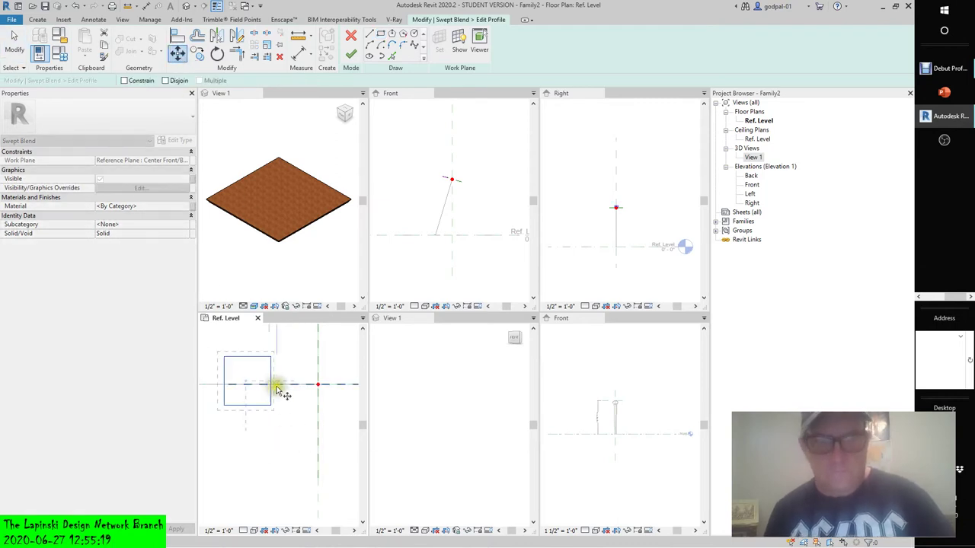
pyautogui.click(270, 381)
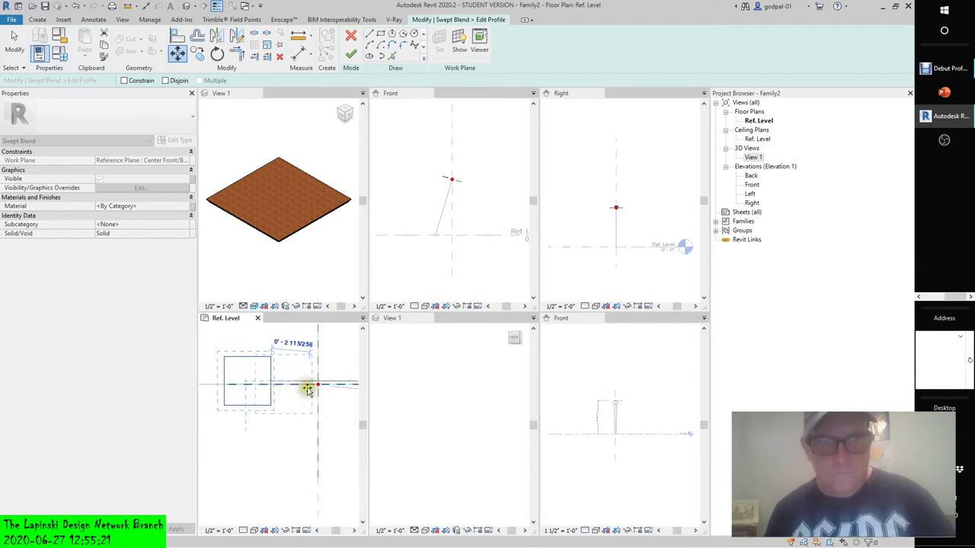
pyautogui.scroll(2, 318, 388)
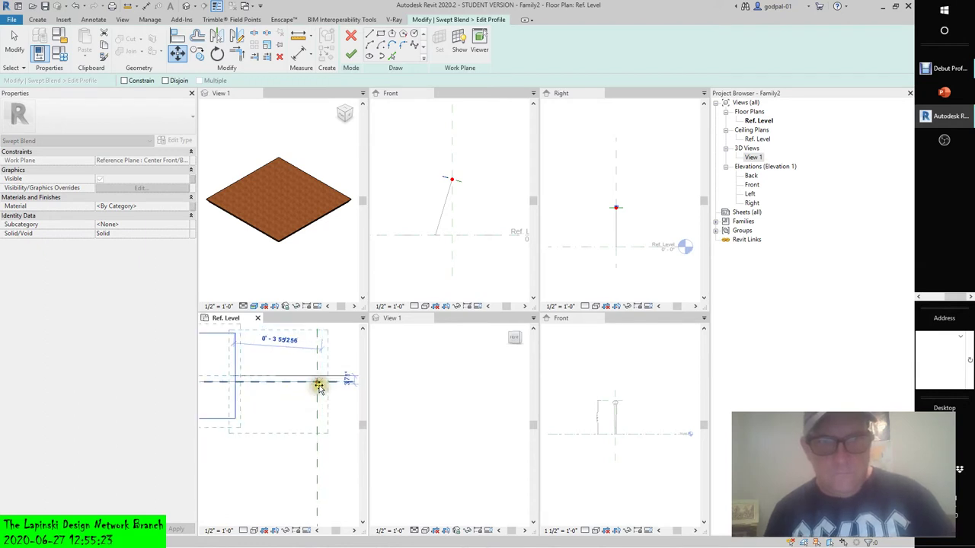
pyautogui.scroll(3, 311, 371)
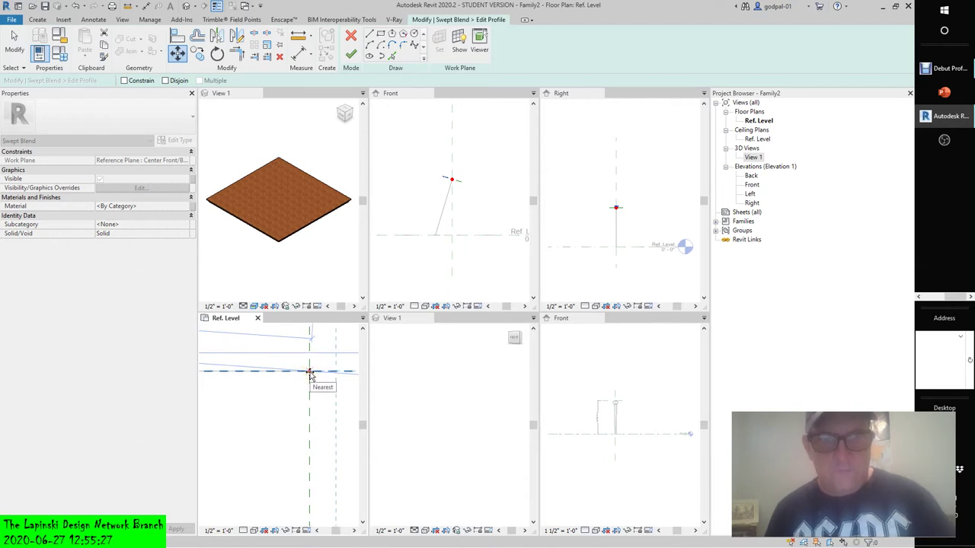
pyautogui.click(310, 374)
pyautogui.scroll(-3, 305, 427)
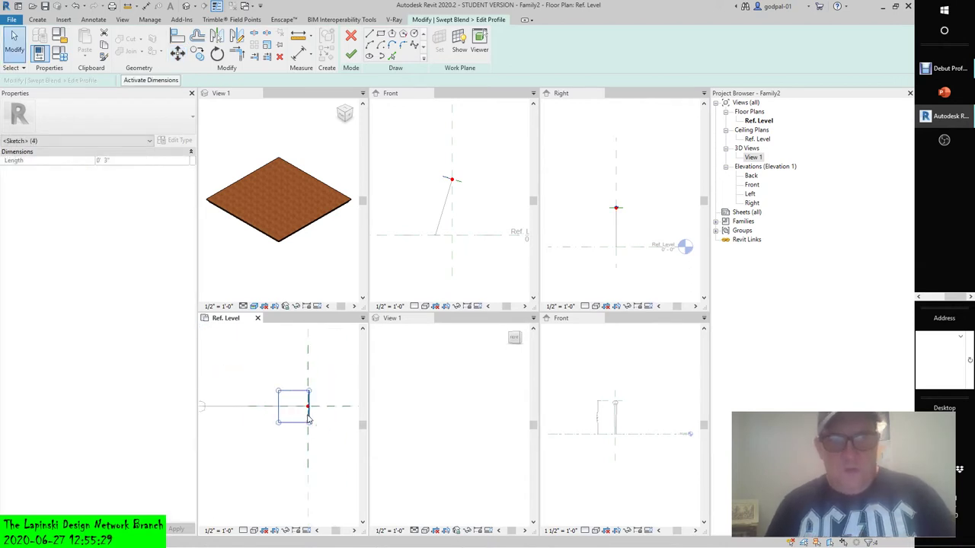
pyautogui.moveTo(270, 376); pyautogui.dragTo(323, 444)
pyautogui.click(338, 196)
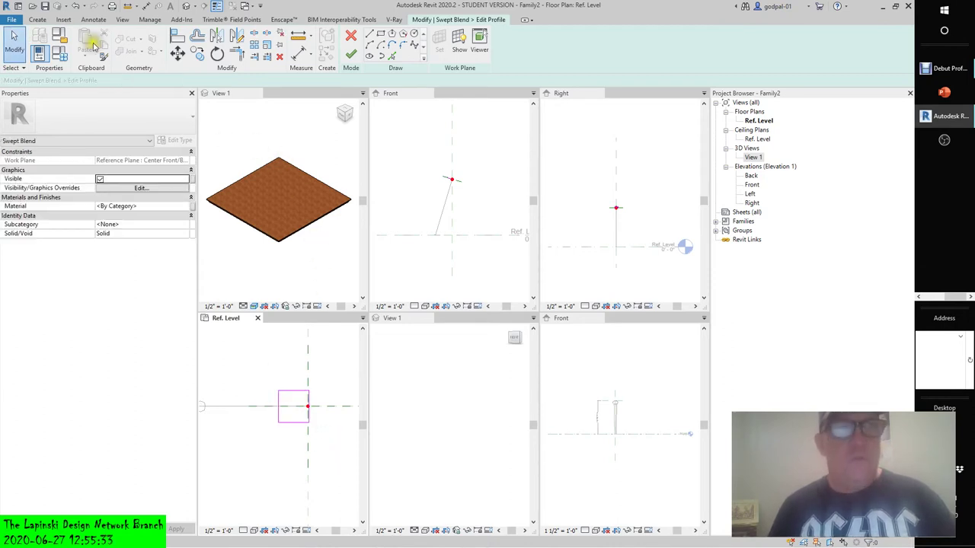
# Step: Undo three profile edits and redo one to restore the profile square
pyautogui.click(75, 7)
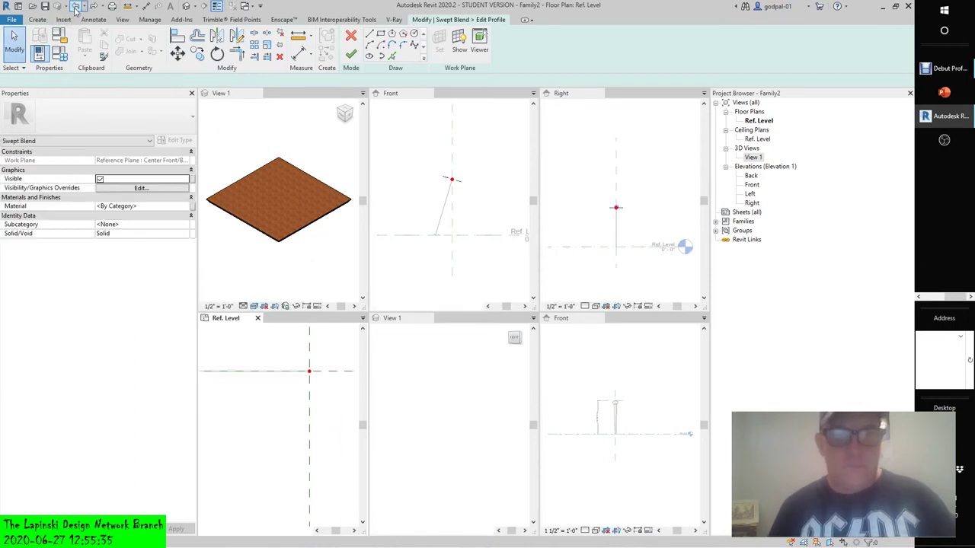
pyautogui.click(75, 8)
pyautogui.click(75, 8)
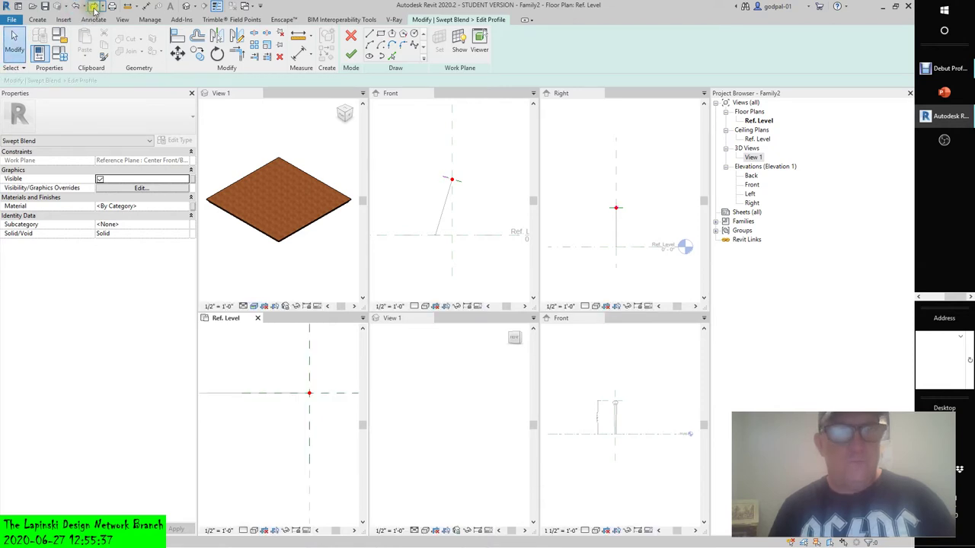
pyautogui.click(94, 6)
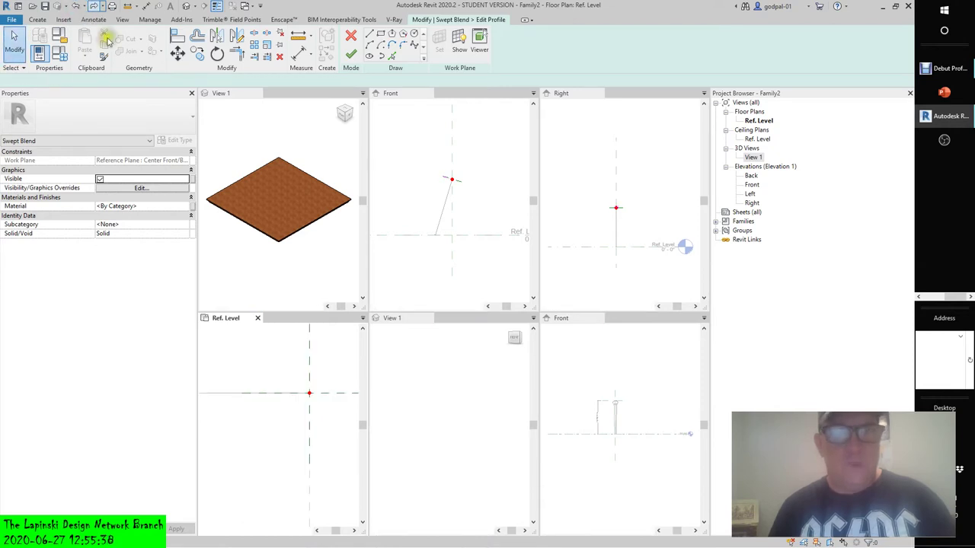
# Step: Select the bottom edge and enter a smaller height in its temporary dimension
pyautogui.click(309, 388)
pyautogui.click(239, 388)
pyautogui.press('Escape')
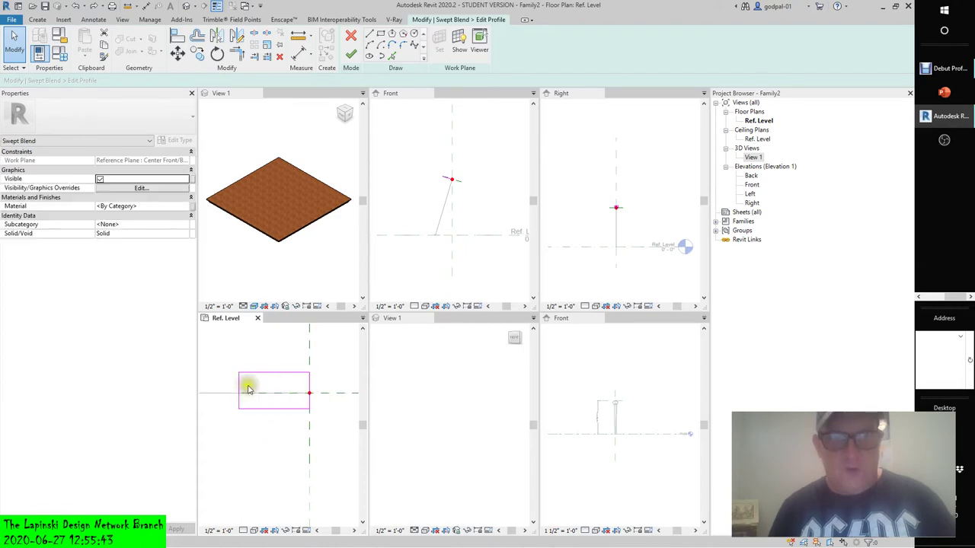
pyautogui.click(240, 390)
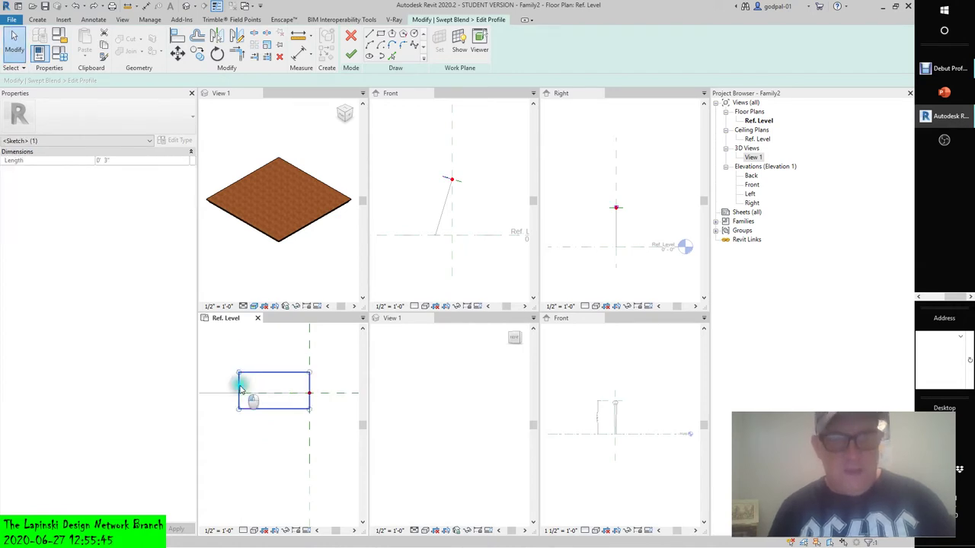
pyautogui.click(289, 409)
pyautogui.press('Escape')
pyautogui.click(290, 409)
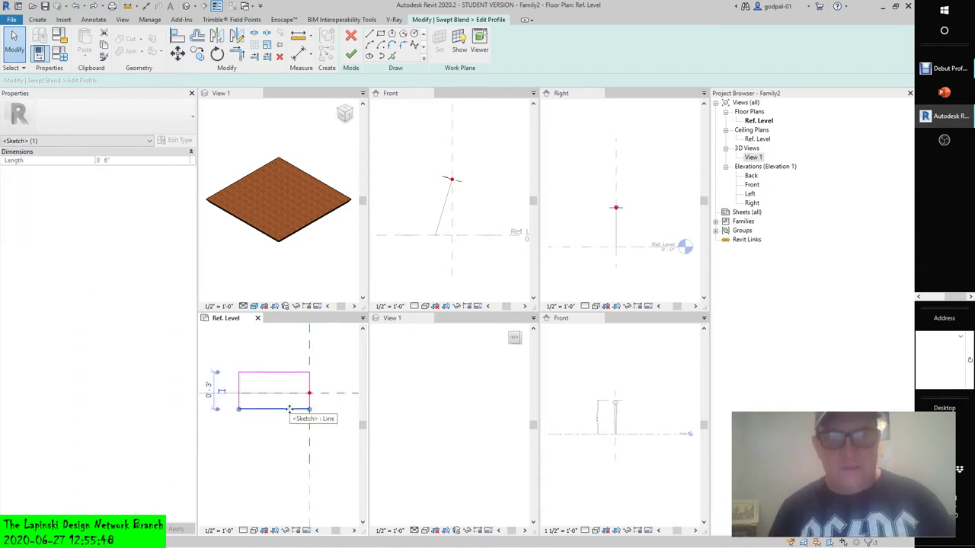
pyautogui.click(211, 389)
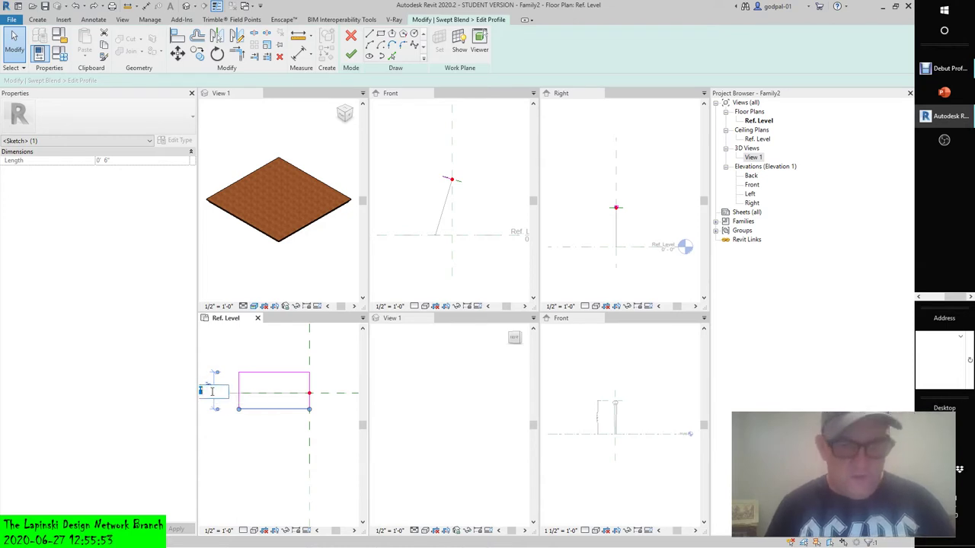
pyautogui.press('Return')
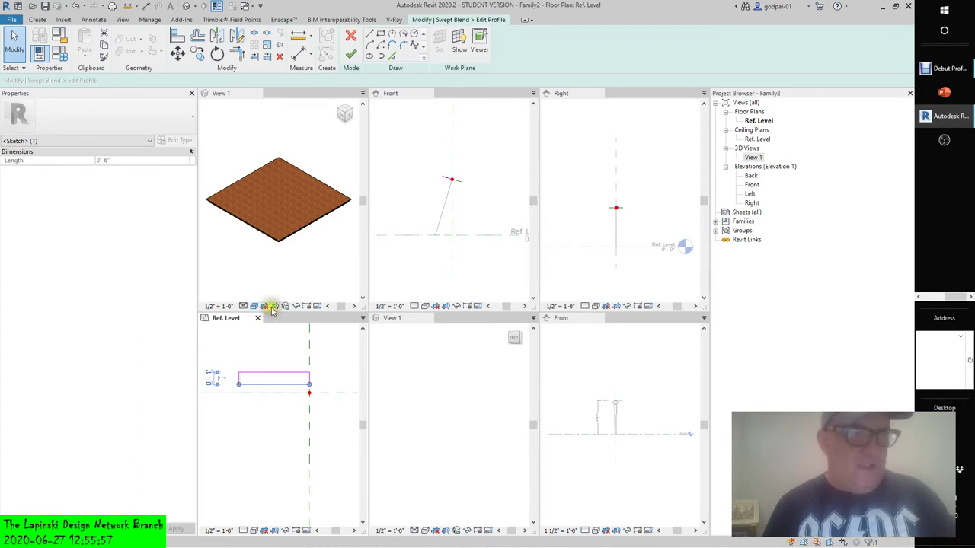
pyautogui.scroll(-2, 288, 353)
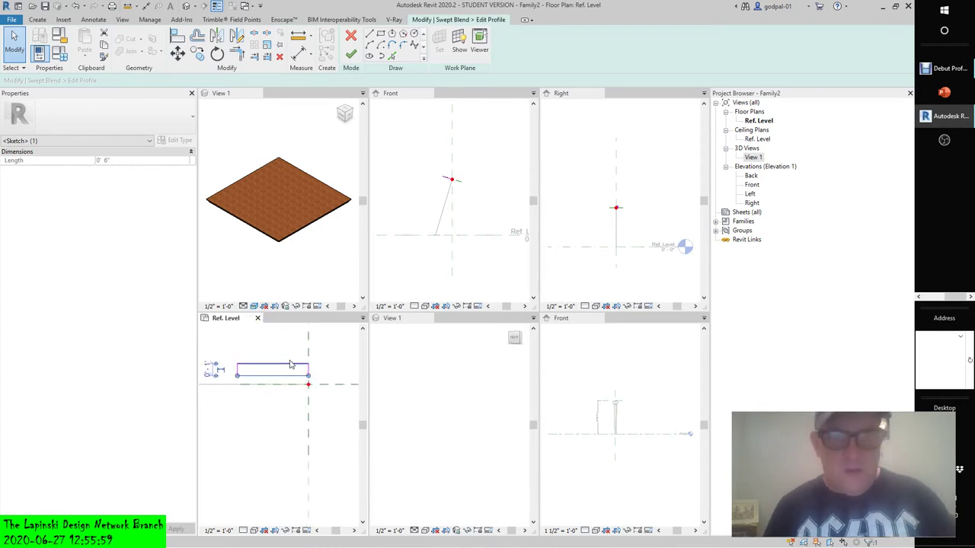
# Step: Select all the profile lines and start a move, then cancel it
pyautogui.click(244, 348)
pyautogui.moveTo(225, 355)
pyautogui.mouseDown()
pyautogui.moveTo(235, 370)
pyautogui.moveTo(311, 388)
pyautogui.moveTo(322, 378)
pyautogui.mouseUp()
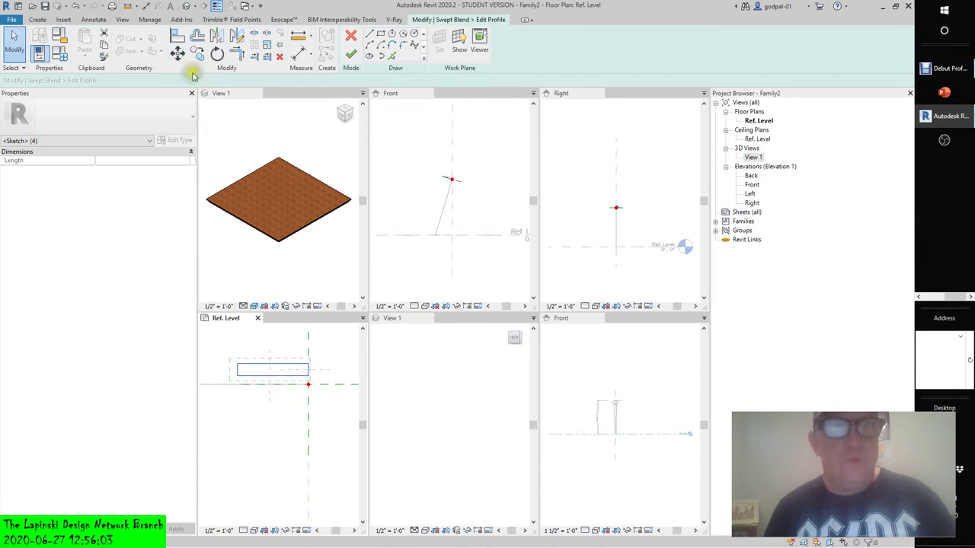
pyautogui.click(177, 53)
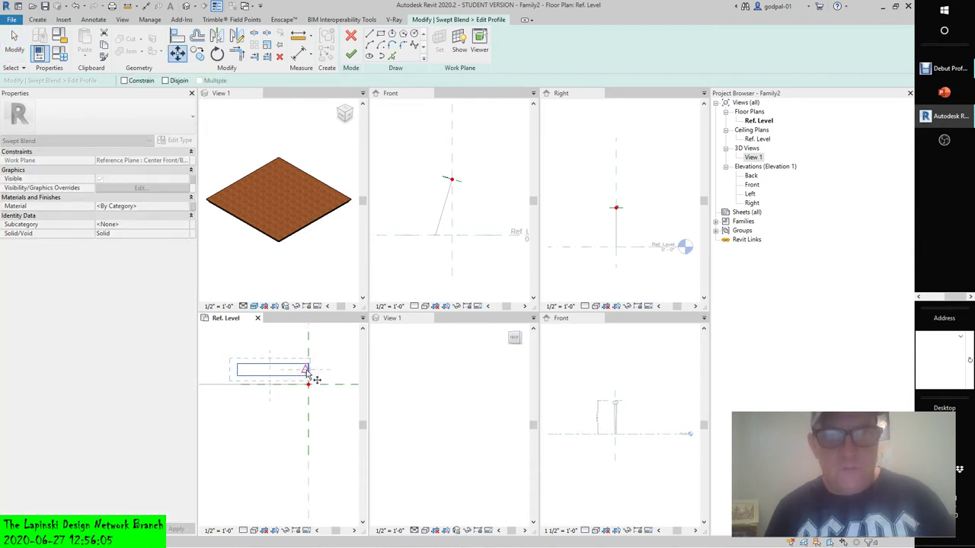
pyautogui.scroll(5, 306, 371)
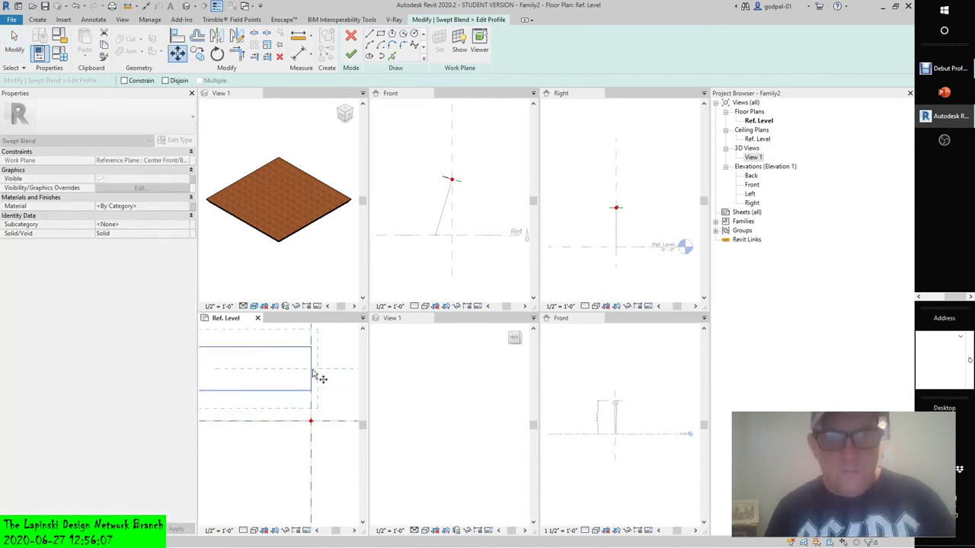
pyautogui.press('Escape')
pyautogui.press('Escape')
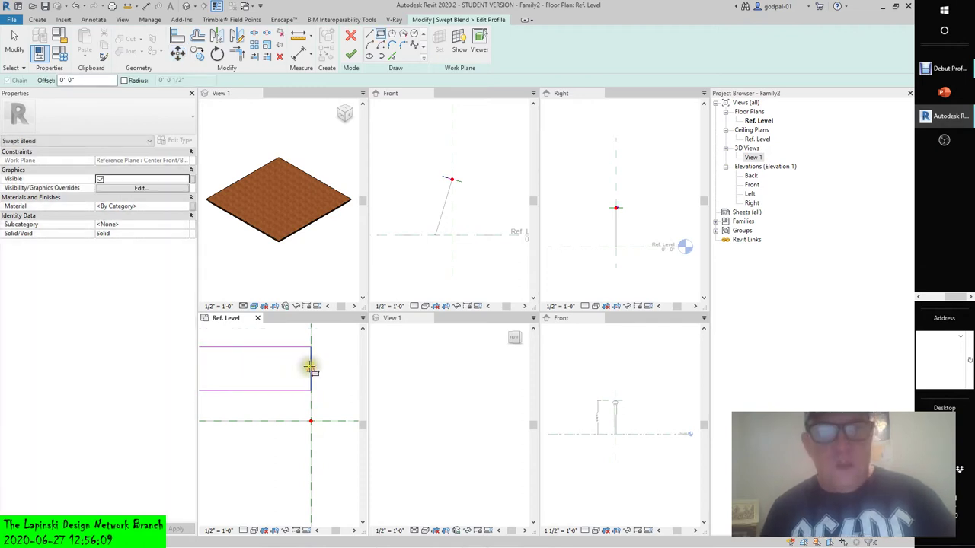
pyautogui.press('Escape')
pyautogui.scroll(-4, 311, 371)
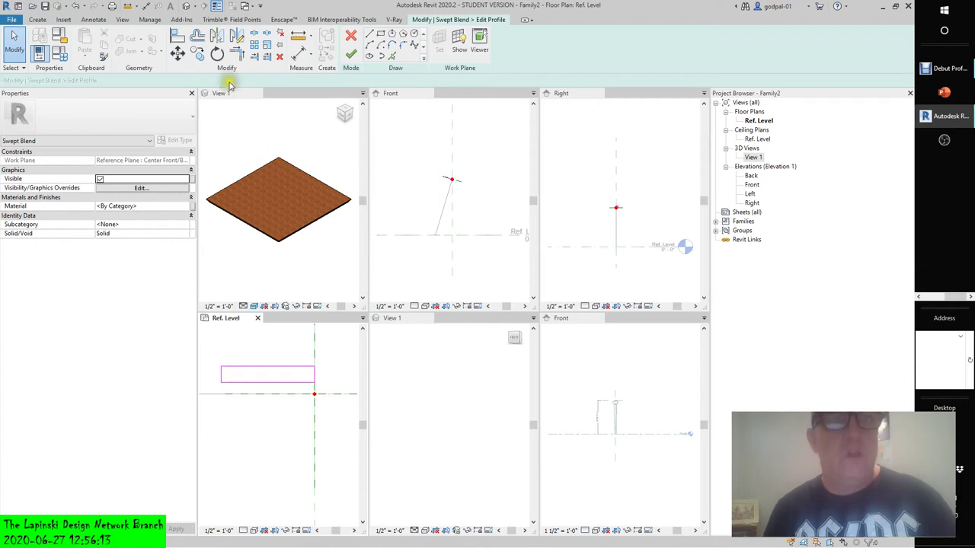
# Step: Try aligning the profile to the reference plane intersection, then cancel
pyautogui.click(177, 36)
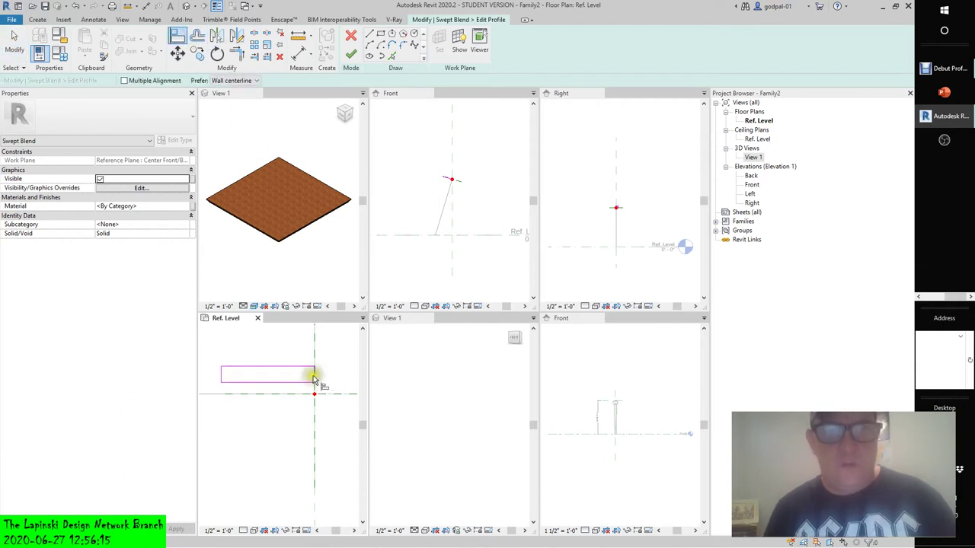
pyautogui.click(320, 392)
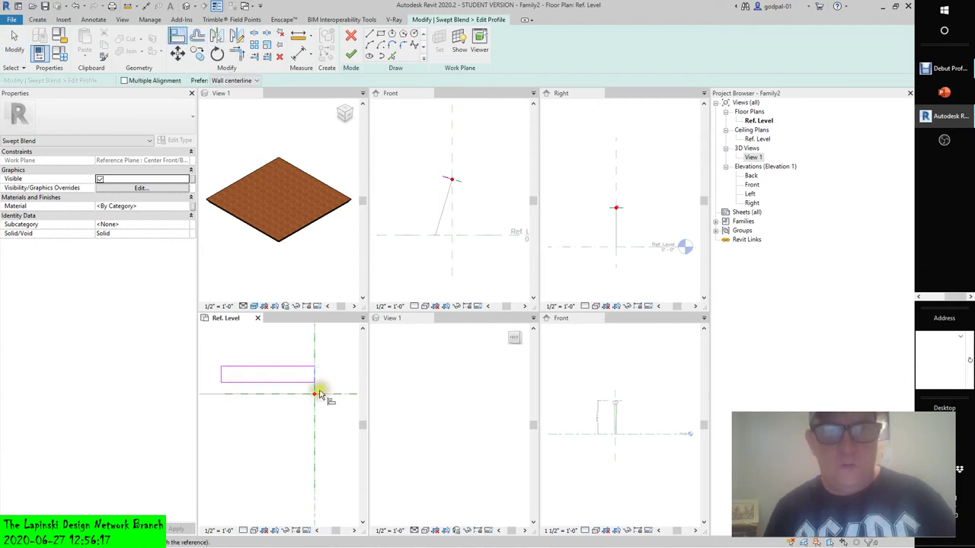
pyautogui.press('Escape')
pyautogui.press('Escape')
pyautogui.click(242, 359)
# Step: Move the four profile lines by the right-edge midpoint onto the path end point
pyautogui.moveTo(218, 363)
pyautogui.mouseDown()
pyautogui.moveTo(224, 374)
pyautogui.moveTo(336, 387)
pyautogui.mouseUp()
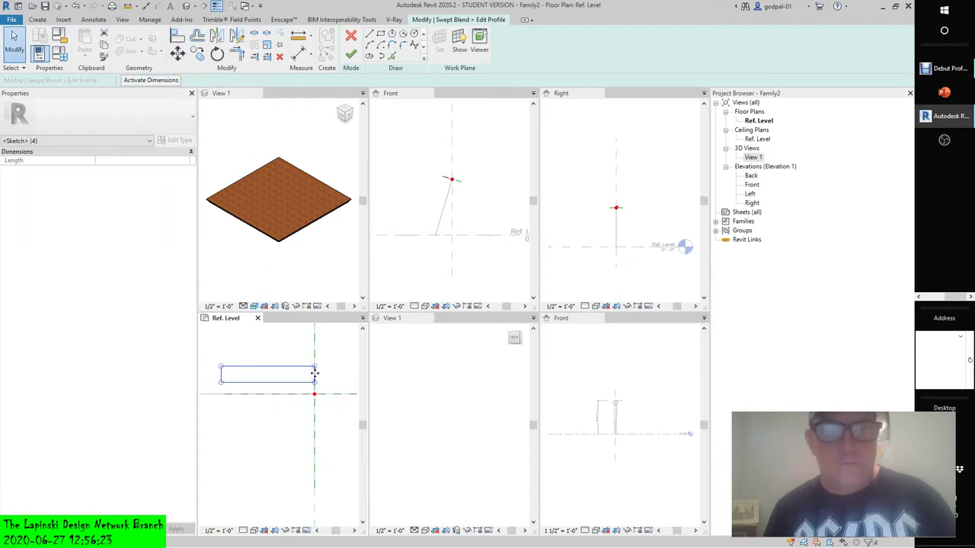
pyautogui.click(177, 52)
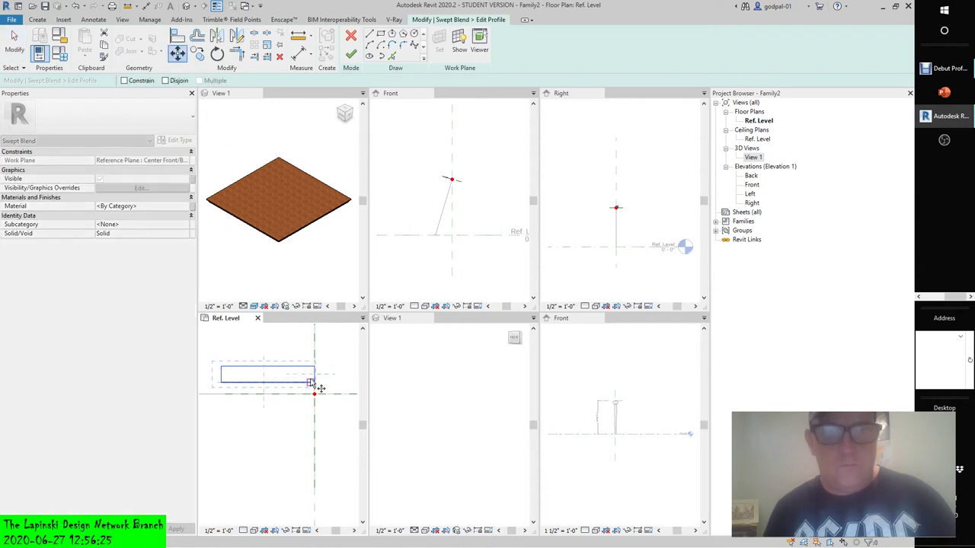
pyautogui.scroll(3, 294, 404)
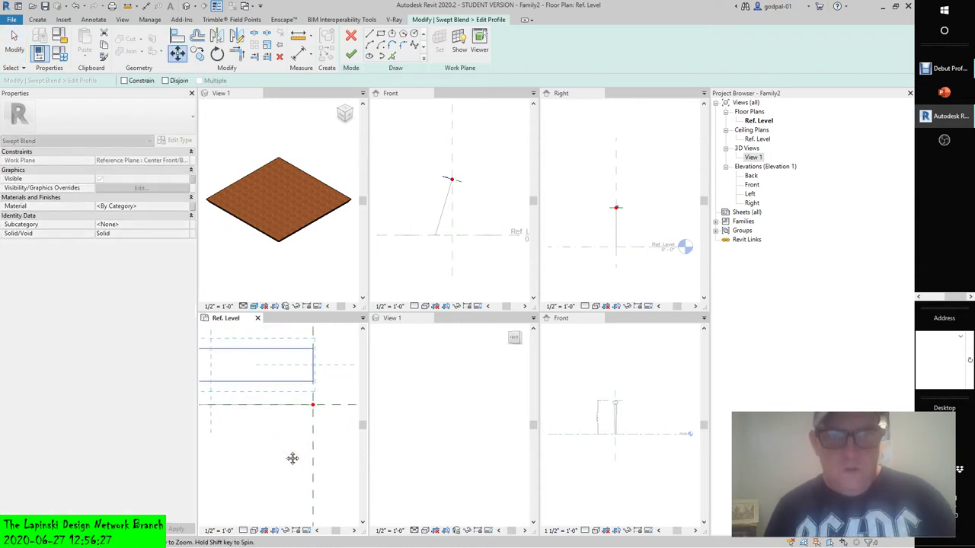
pyautogui.click(312, 366)
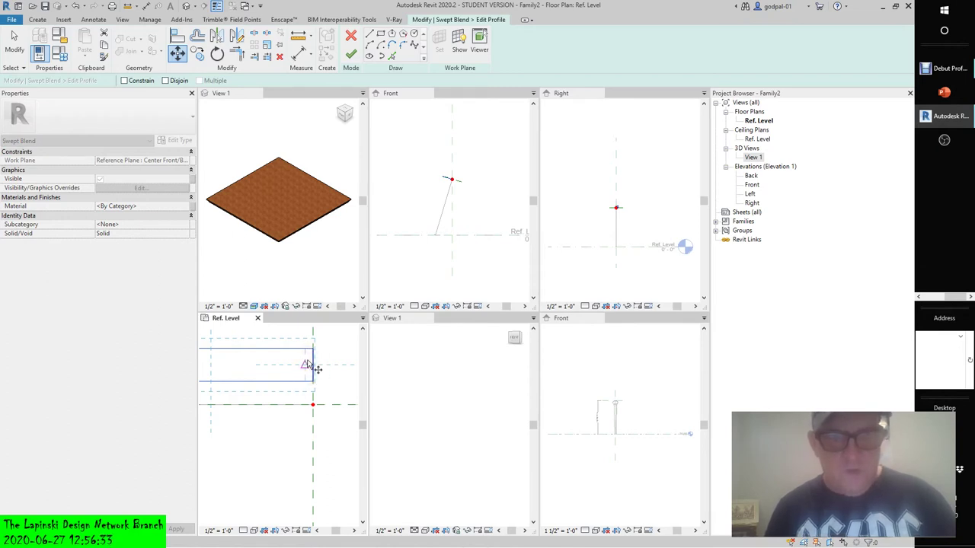
pyautogui.scroll(-2, 312, 374)
pyautogui.moveTo(305, 381); pyautogui.dragTo(292, 383, button='middle')
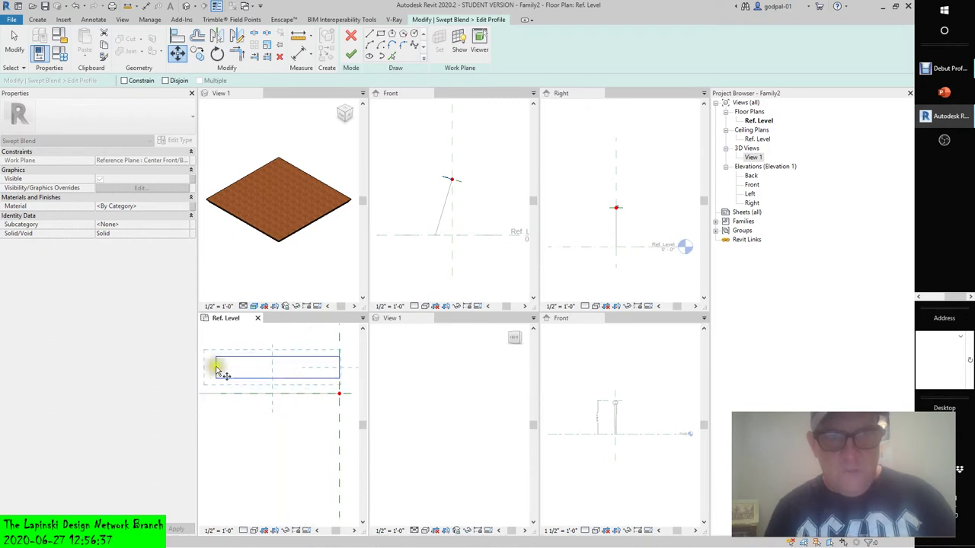
pyautogui.moveTo(223, 371); pyautogui.dragTo(341, 369)
pyautogui.scroll(3, 341, 369)
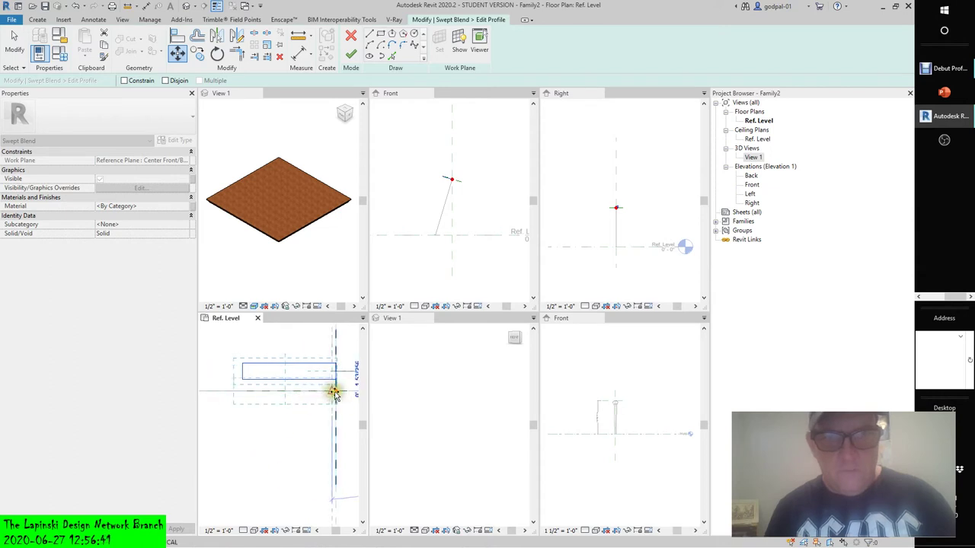
pyautogui.click(333, 394)
# Step: Check the length of the rectangle's right edge and recentre the plan view
pyautogui.scroll(-2, 331, 394)
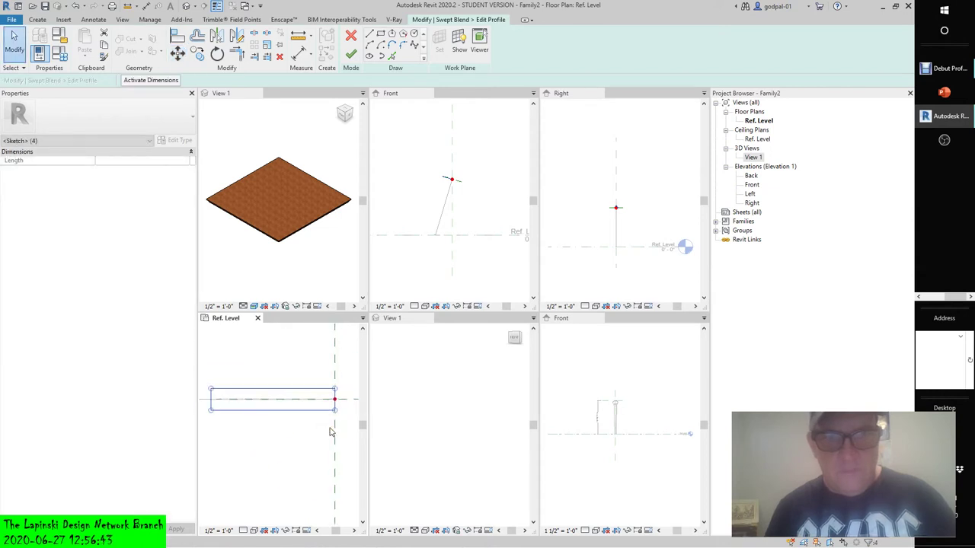
pyautogui.click(320, 429)
pyautogui.scroll(-1, 312, 438)
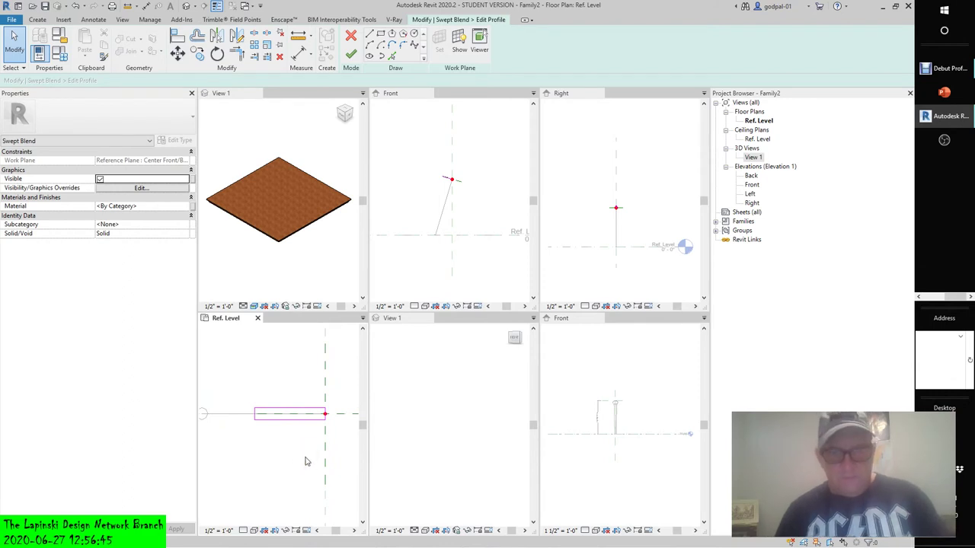
pyautogui.click(320, 426)
pyautogui.scroll(2, 324, 413)
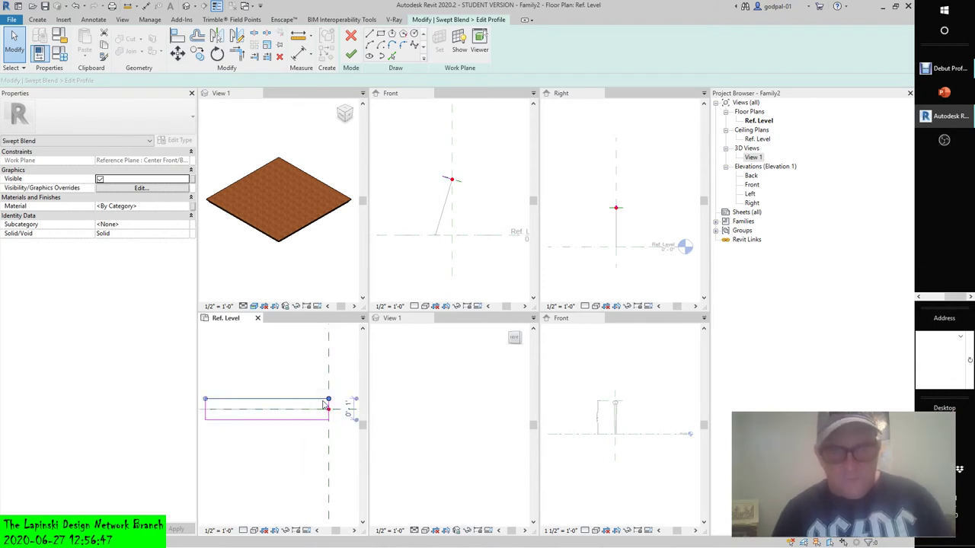
pyautogui.click(322, 412)
pyautogui.click(244, 437)
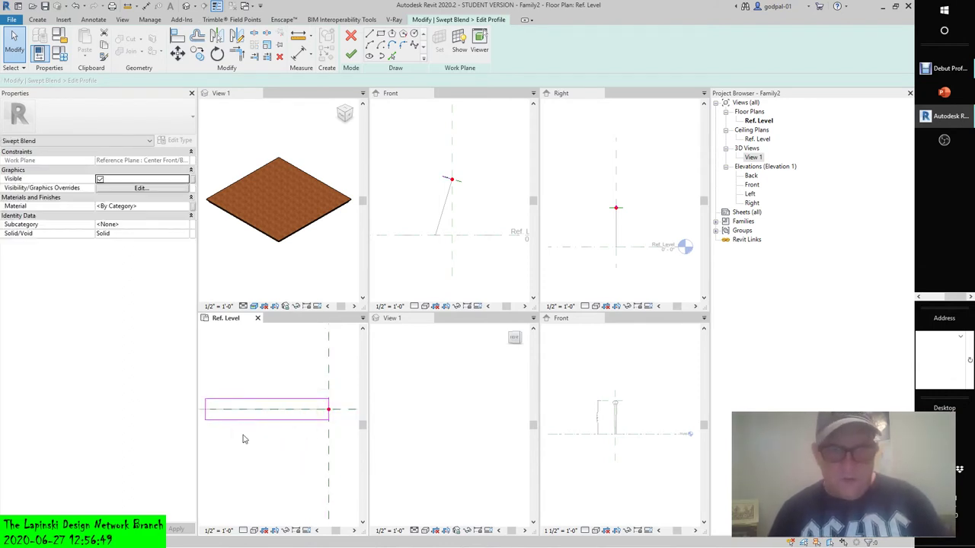
pyautogui.scroll(-1, 244, 438)
pyautogui.moveTo(244, 437); pyautogui.dragTo(277, 437, button='middle')
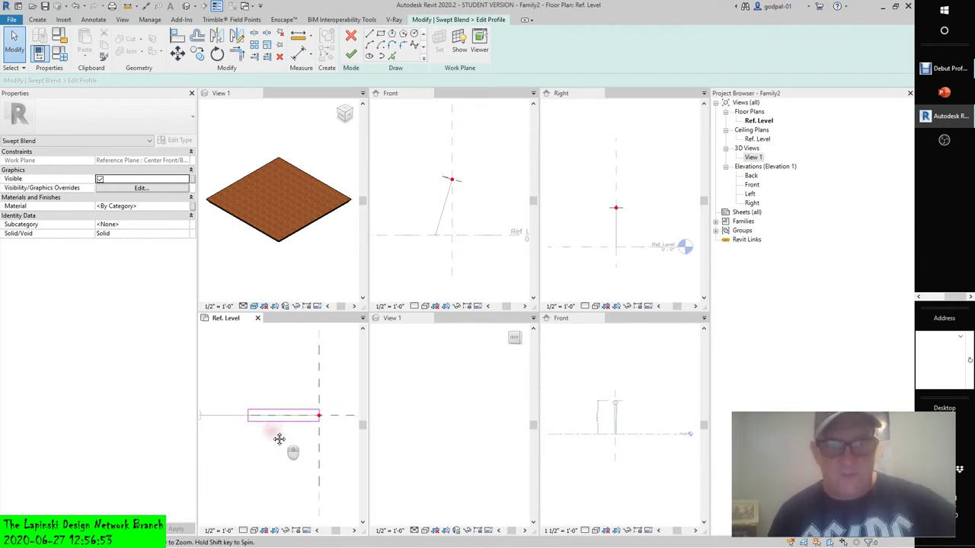
# Step: Finish the profile and swept blend, then show View 1 at Home angle in Realistic style
pyautogui.click(352, 54)
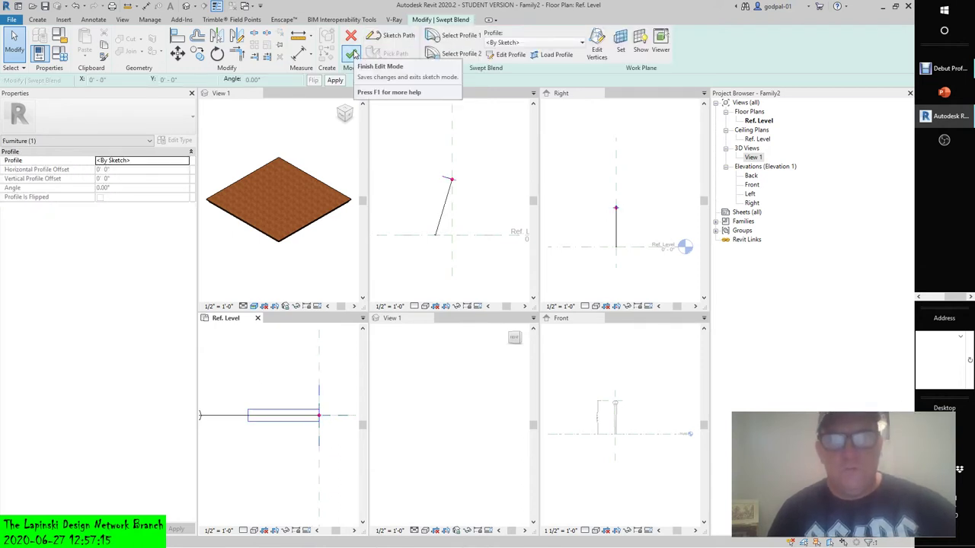
pyautogui.click(352, 54)
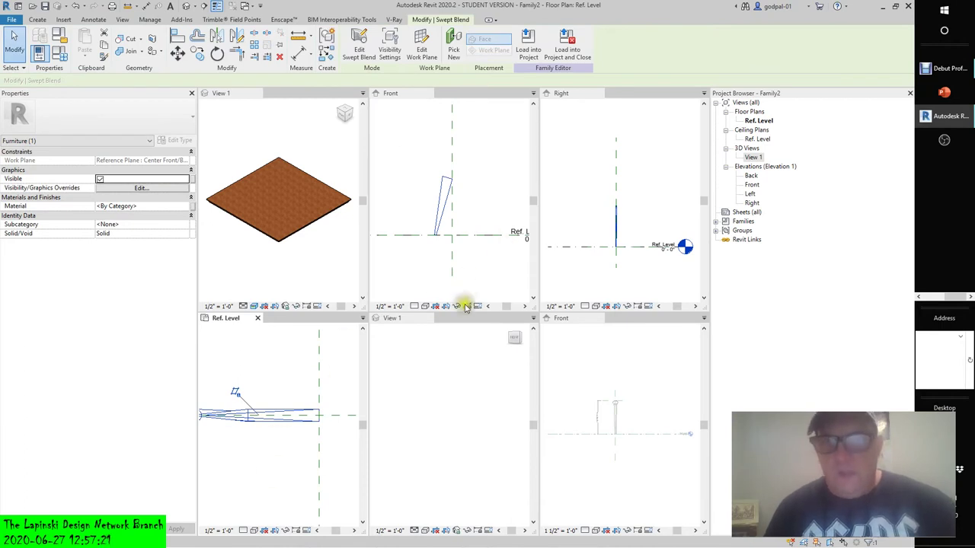
pyautogui.click(447, 434)
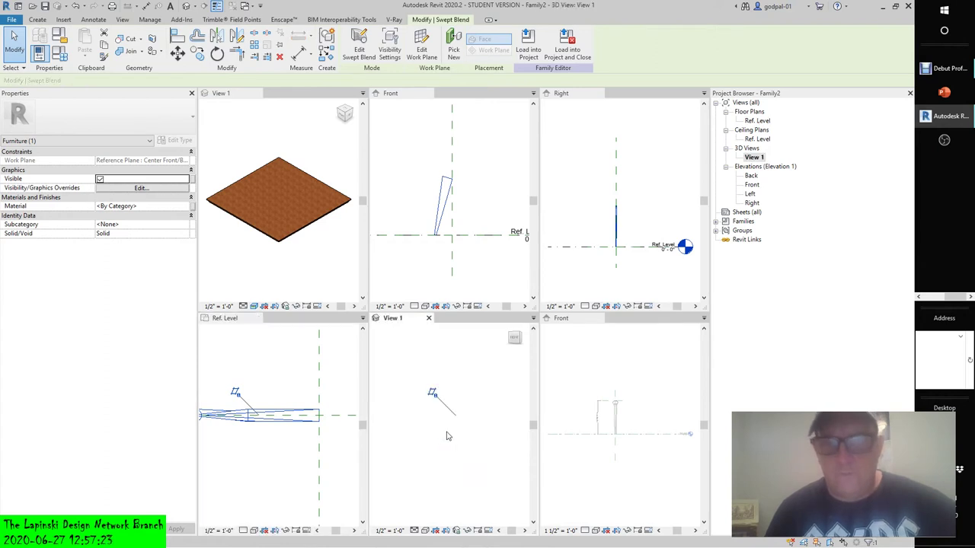
pyautogui.click(460, 407)
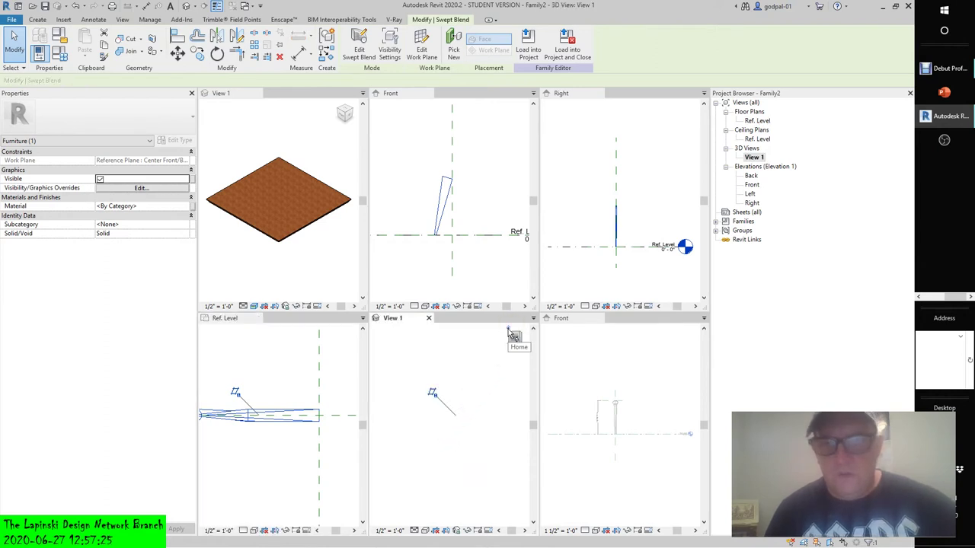
pyautogui.click(510, 333)
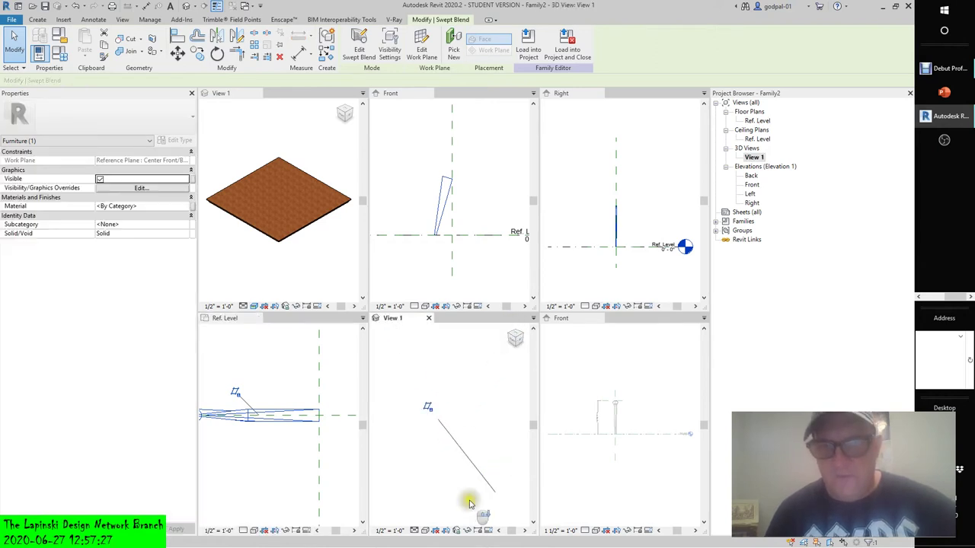
pyautogui.click(413, 530)
pyautogui.click(417, 519)
pyautogui.click(424, 530)
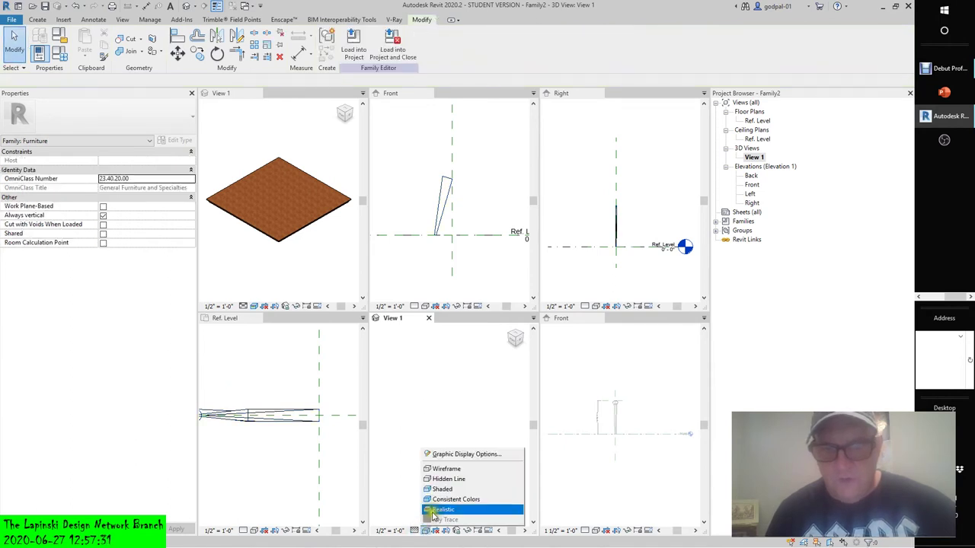
pyautogui.click(441, 509)
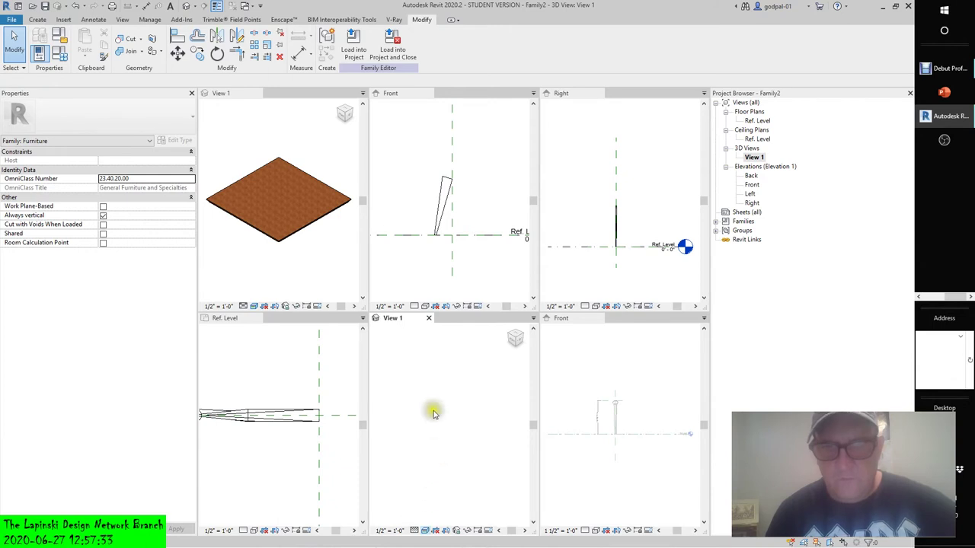
pyautogui.click(77, 6)
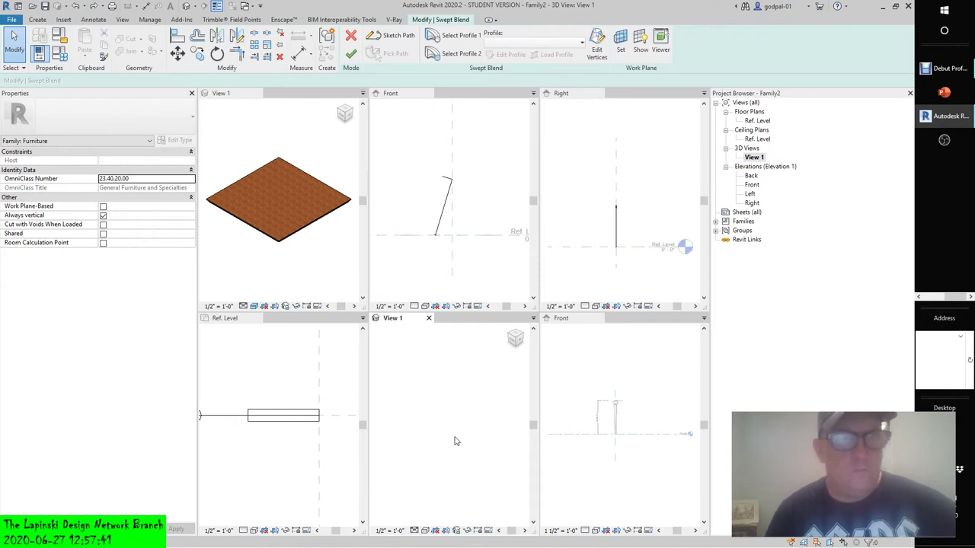
pyautogui.click(579, 461)
pyautogui.press('Escape')
pyautogui.click(451, 471)
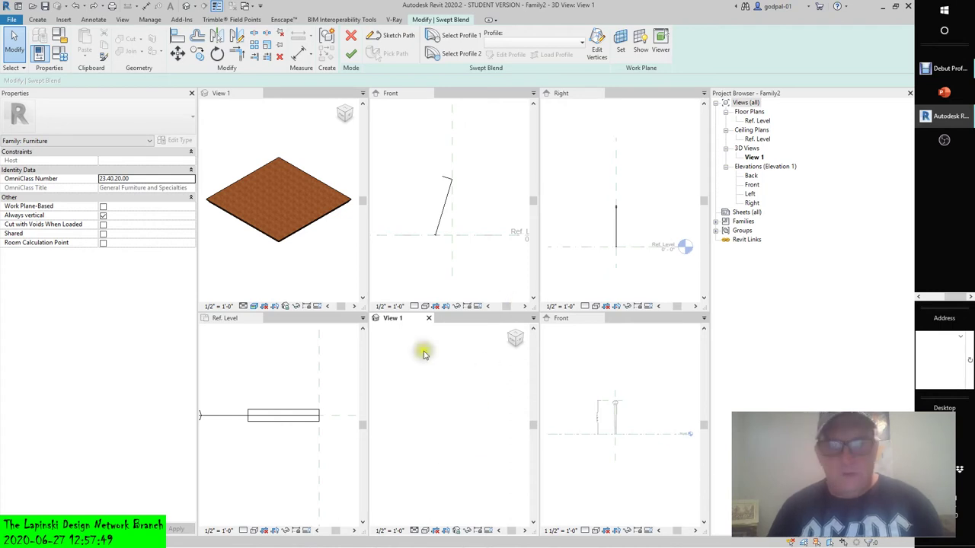
pyautogui.click(274, 381)
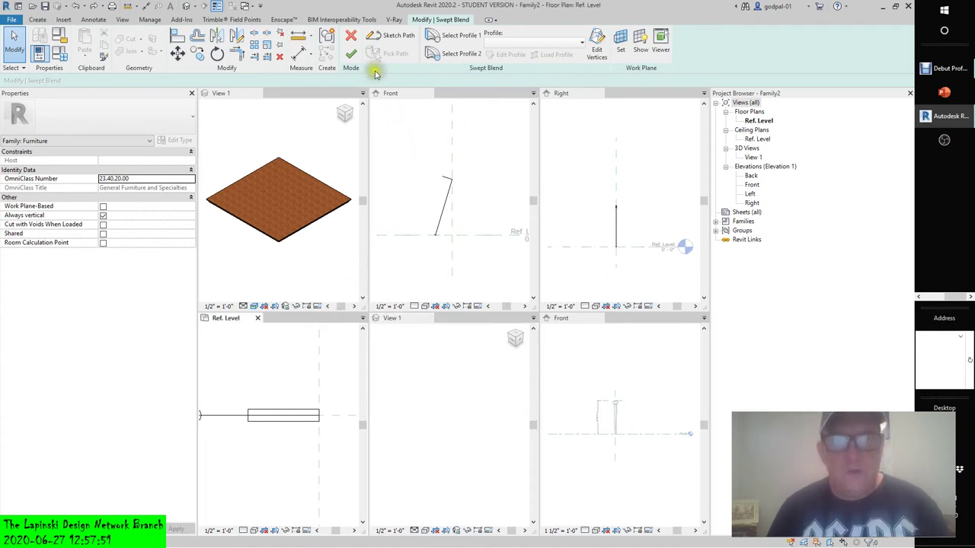
pyautogui.click(351, 53)
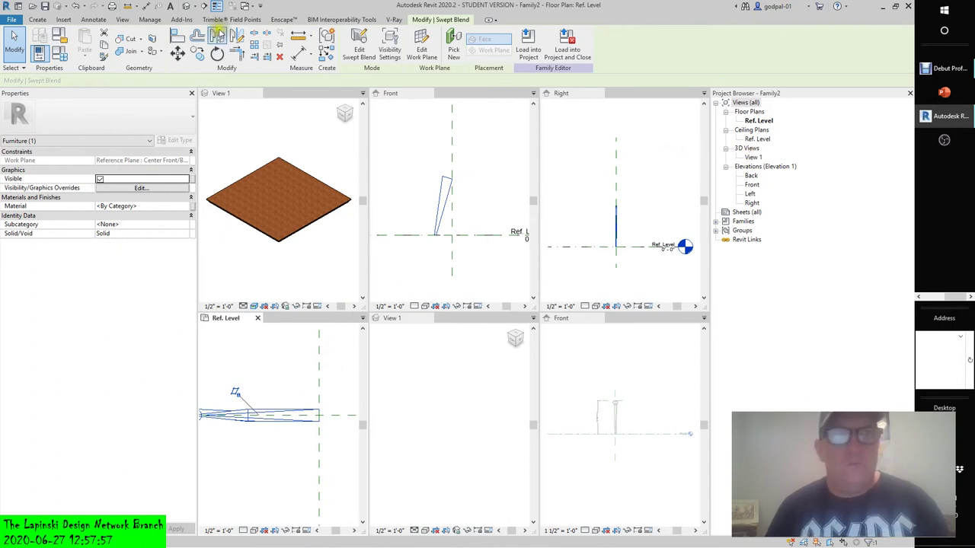
# Step: Inspect the leg in a default 3D view, close it, and double-click the leg in plan
pyautogui.click(186, 6)
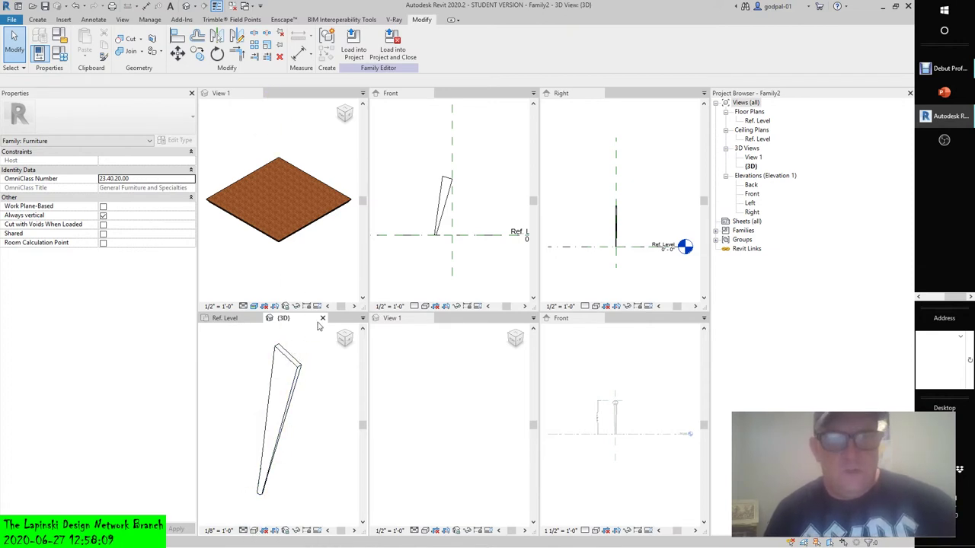
pyautogui.click(322, 319)
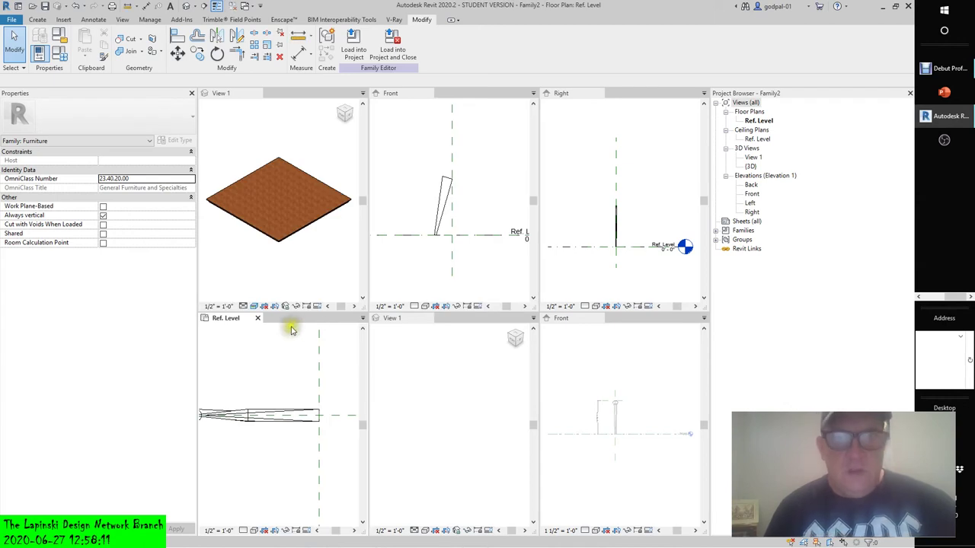
pyautogui.doubleClick(627, 416)
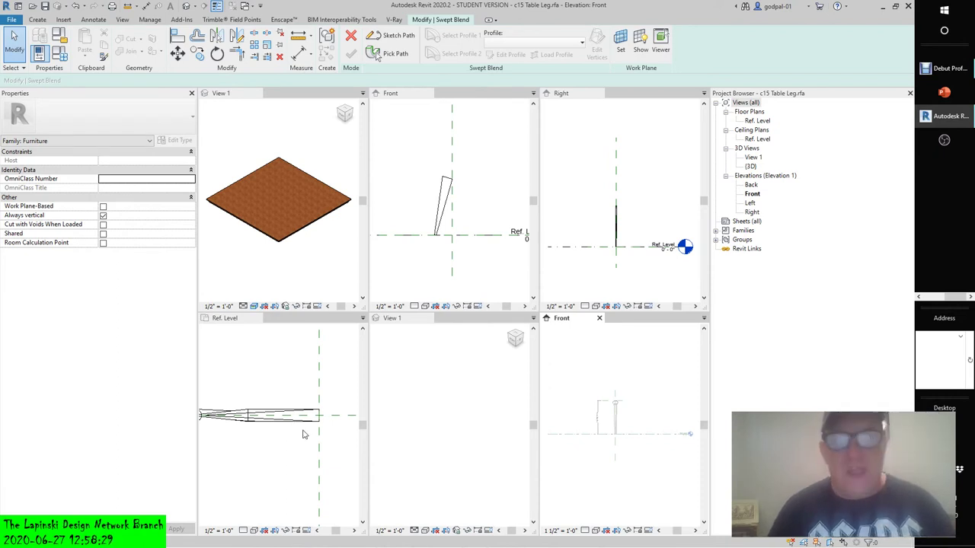
pyautogui.scroll(-3, 302, 434)
# Step: Pick the tapered leg for a radial array with 3 copies
pyautogui.click(239, 403)
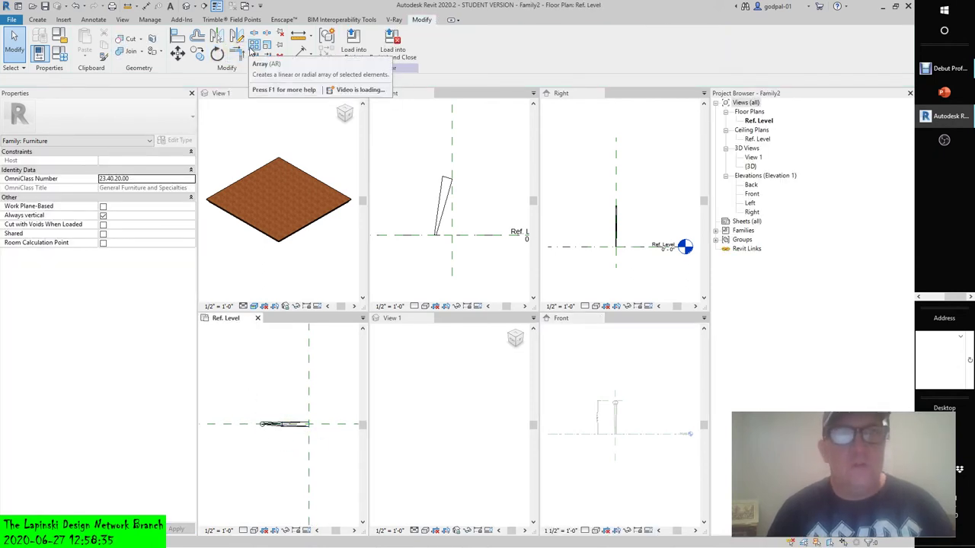
pyautogui.click(217, 53)
pyautogui.click(276, 424)
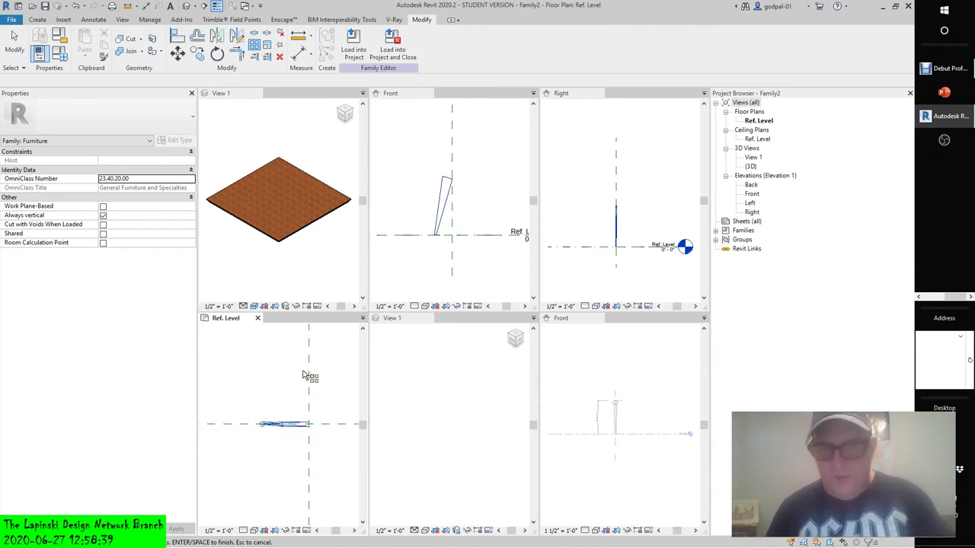
pyautogui.press('a')
pyautogui.press('r')
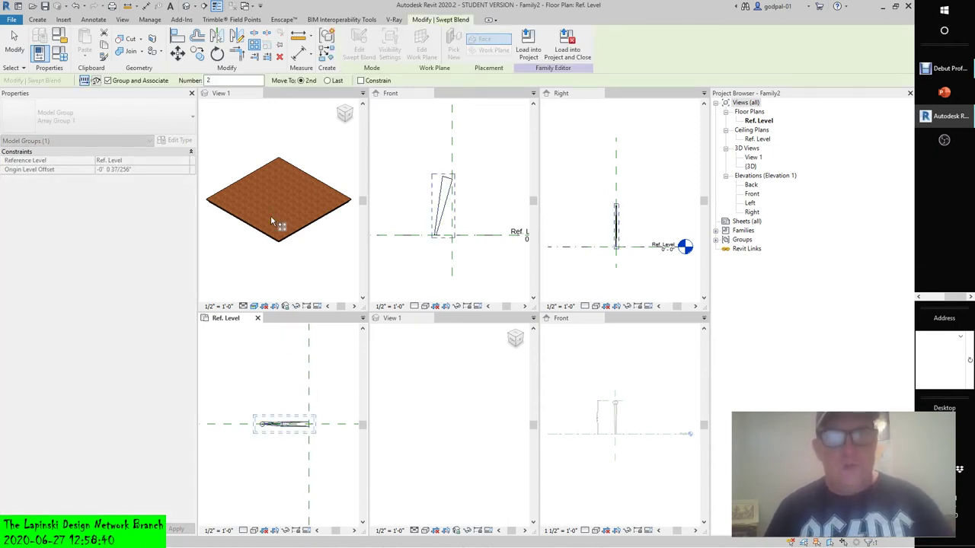
pyautogui.doubleClick(208, 80)
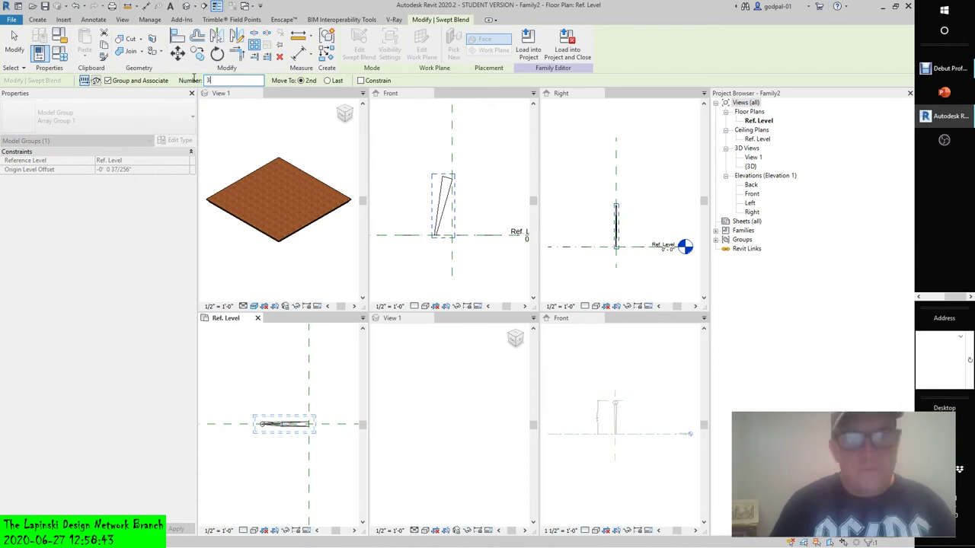
pyautogui.write('3')
pyautogui.click(96, 80)
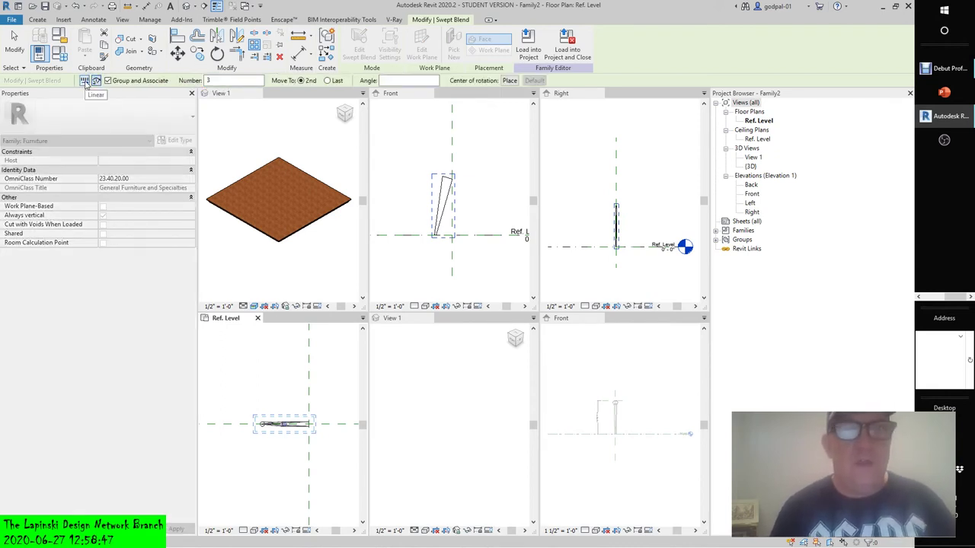
# Step: Set the array angle to 360° and choose the rotation centre option
pyautogui.click(409, 80)
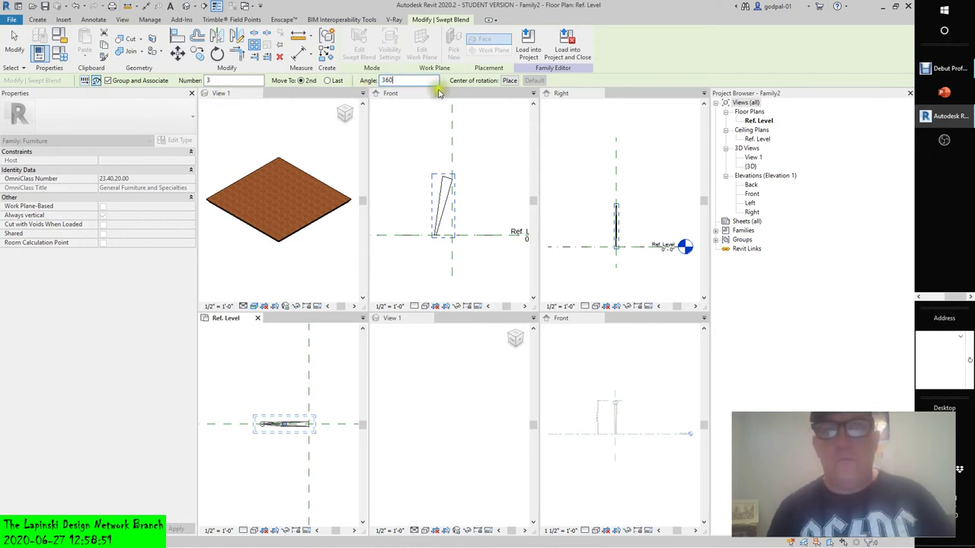
pyautogui.click(509, 80)
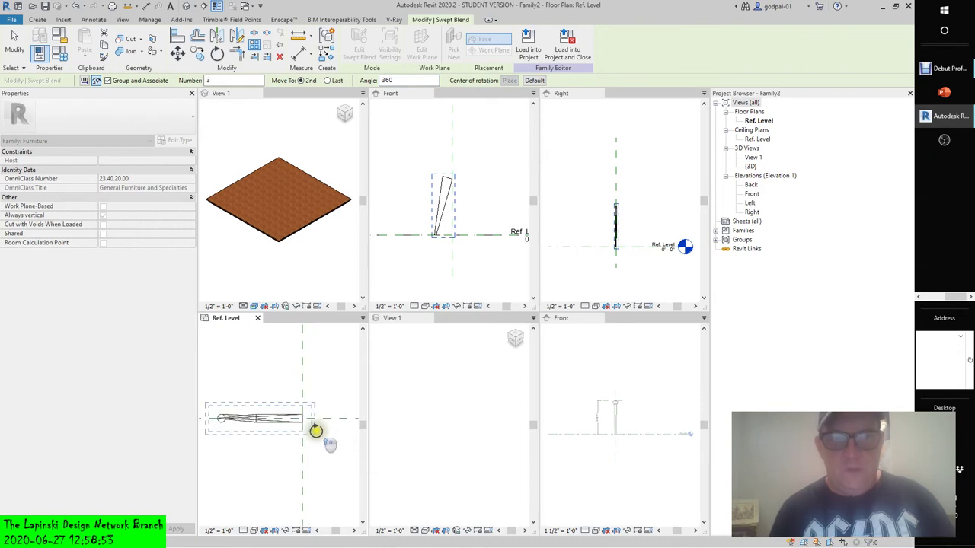
pyautogui.scroll(4, 309, 425)
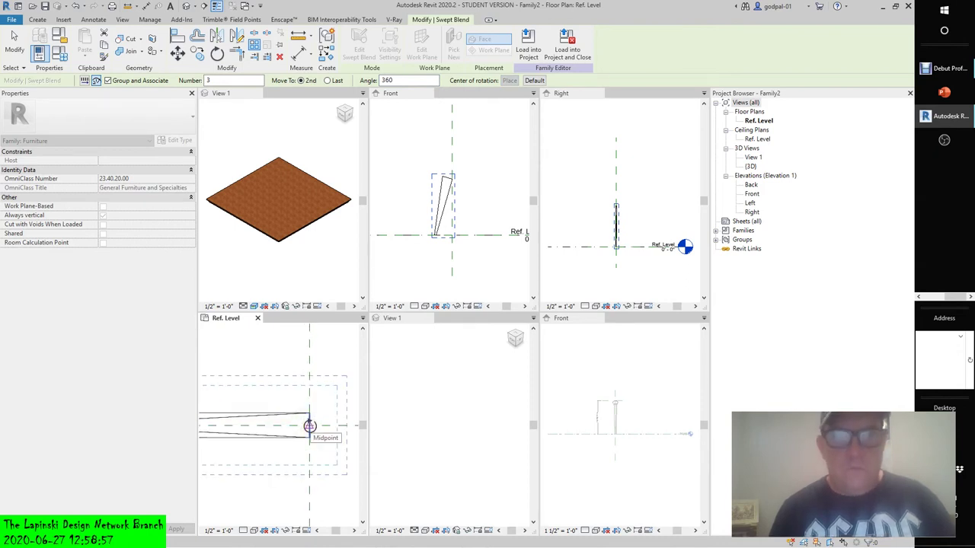
pyautogui.click(534, 80)
pyautogui.scroll(-2, 271, 374)
pyautogui.scroll(-1, 271, 375)
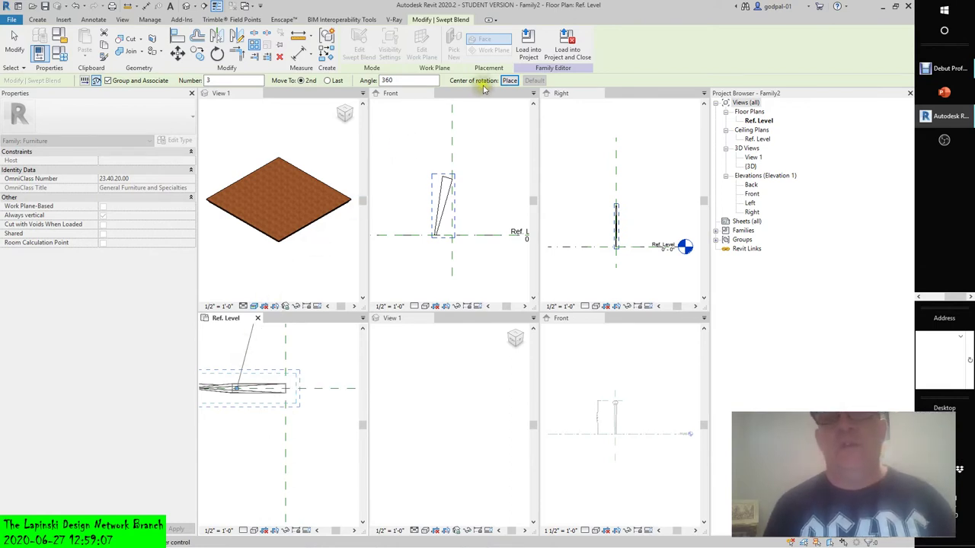
pyautogui.click(533, 80)
pyautogui.scroll(1, 317, 357)
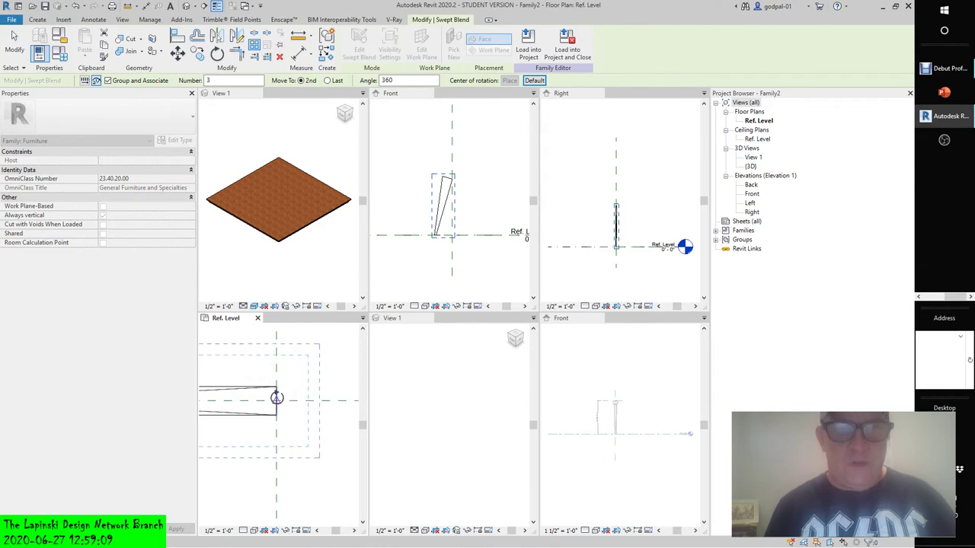
# Step: Place the rotation centre at the plane intersection, set Move To Last, and sweep to 135°
pyautogui.click(277, 399)
pyautogui.scroll(-1, 283, 390)
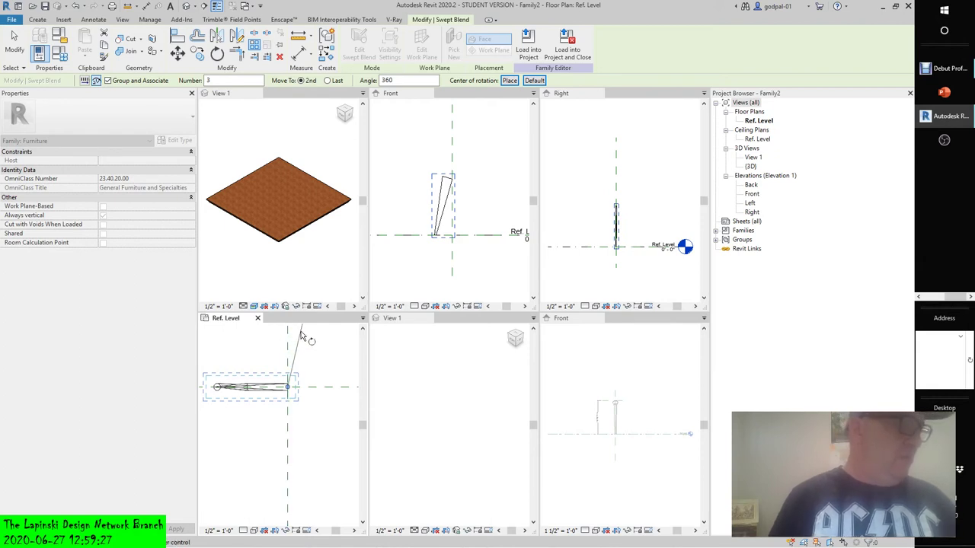
pyautogui.scroll(-2, 303, 335)
pyautogui.moveTo(303, 335); pyautogui.dragTo(294, 396, button='middle')
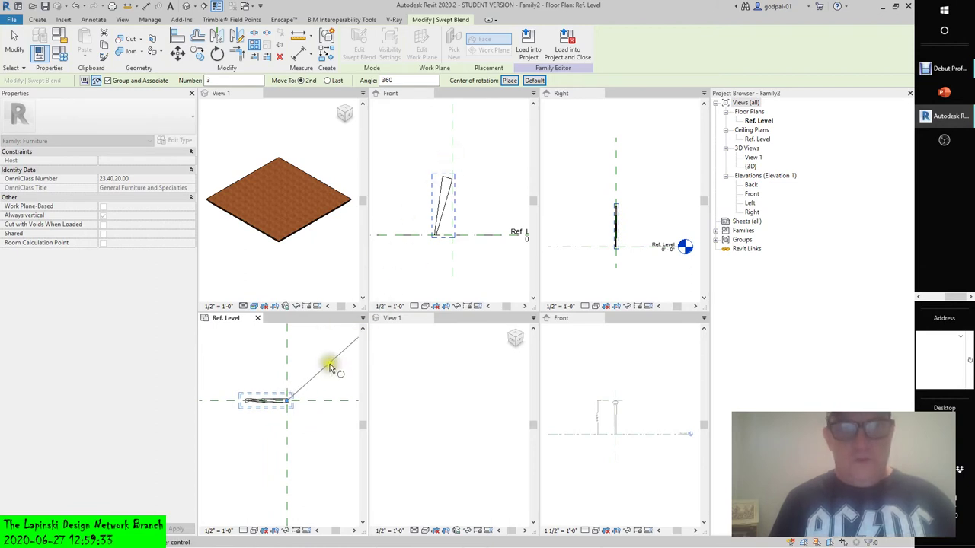
pyautogui.click(323, 399)
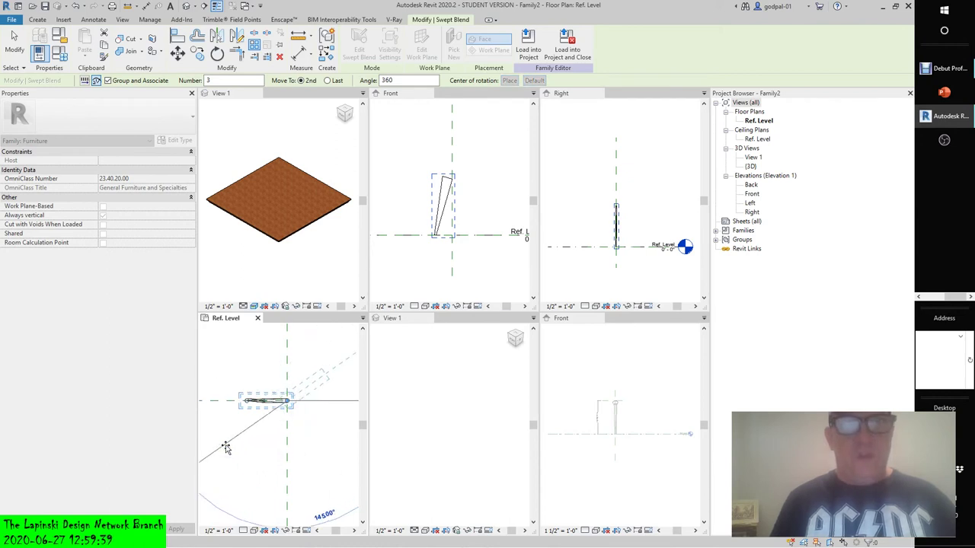
pyautogui.click(328, 80)
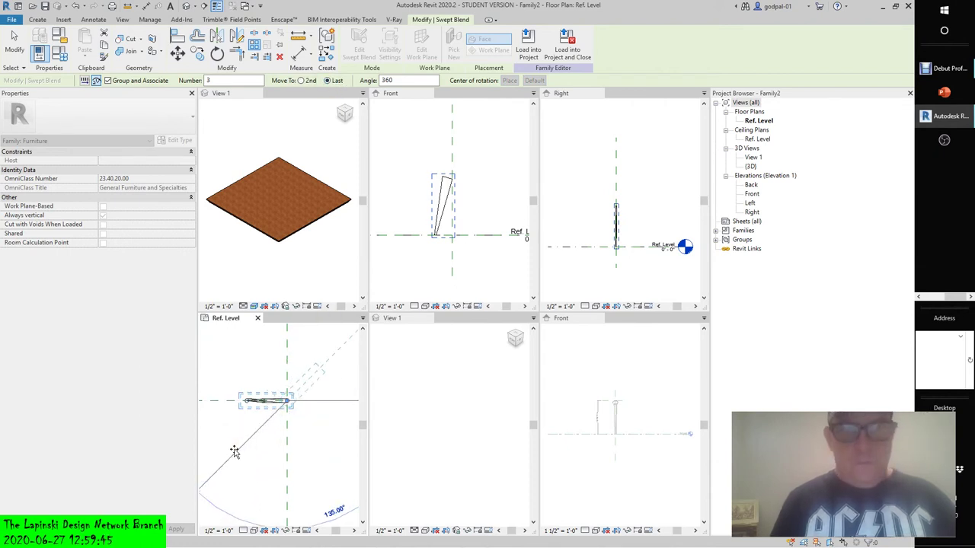
pyautogui.click(234, 452)
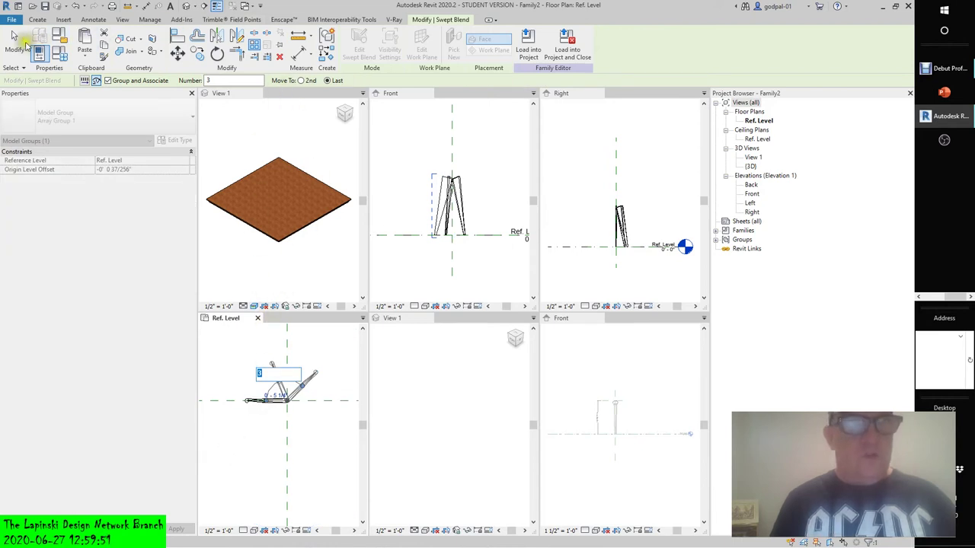
# Step: Accept the three-copy array, undo it, and open the leg's swept blend for editing
pyautogui.press('Return')
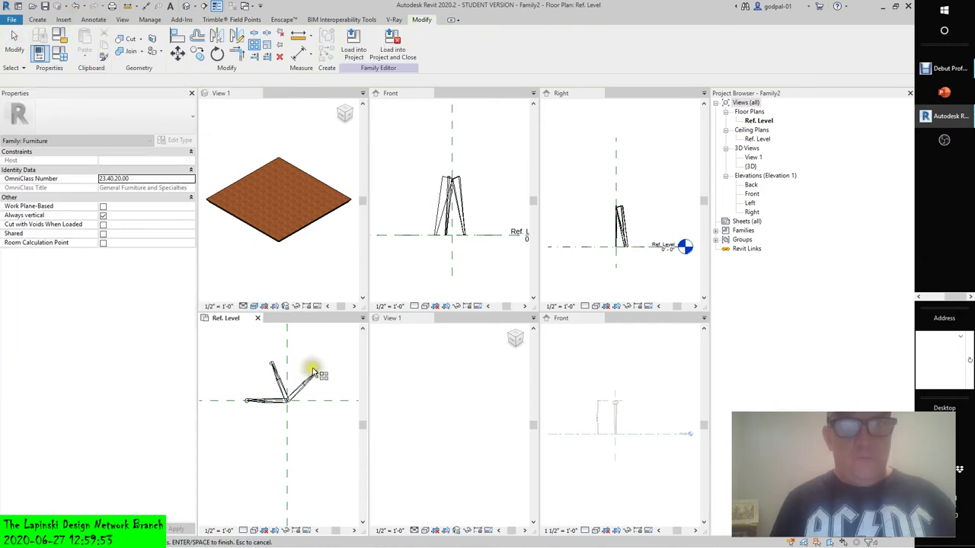
pyautogui.click(77, 6)
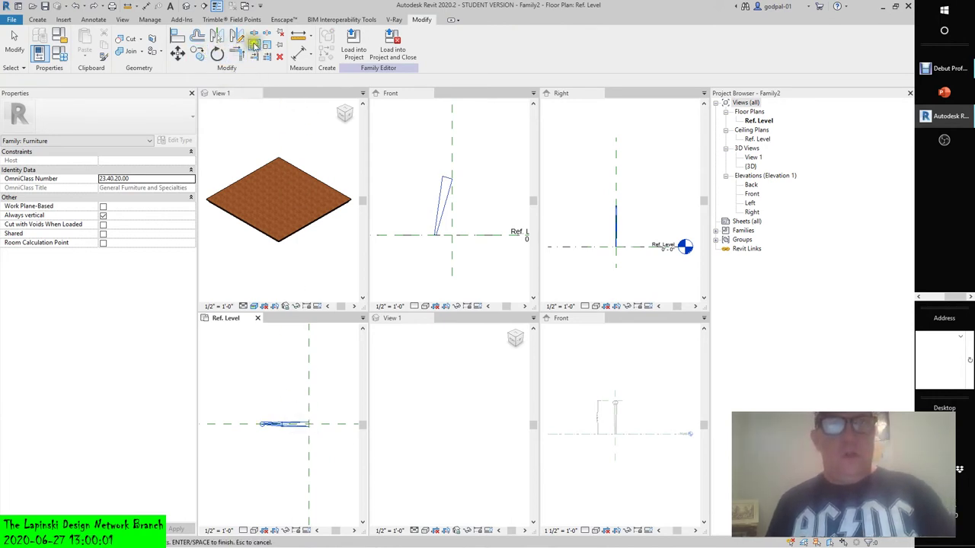
pyautogui.doubleClick(294, 423)
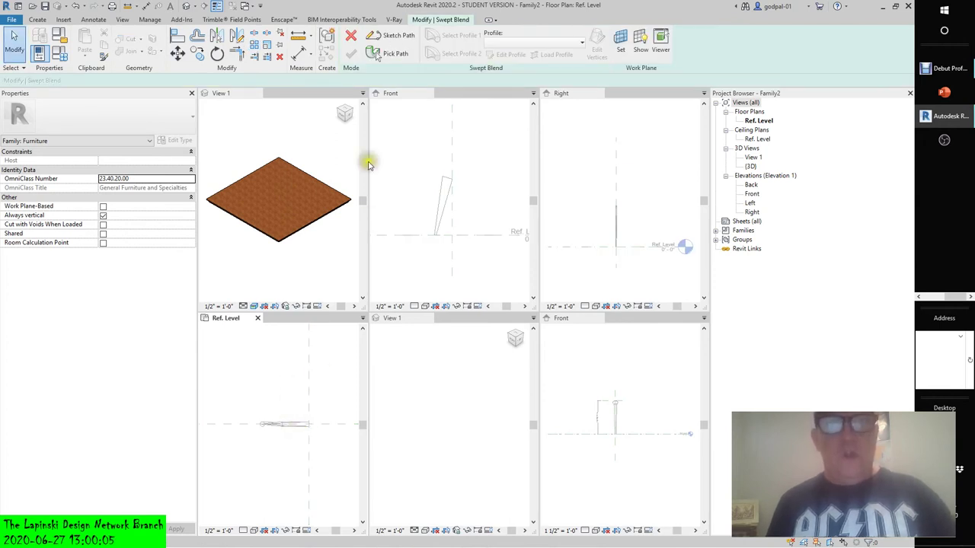
# Step: Exit the swept blend, start a radial array on the leg, and enter a 360° angle
pyautogui.click(351, 53)
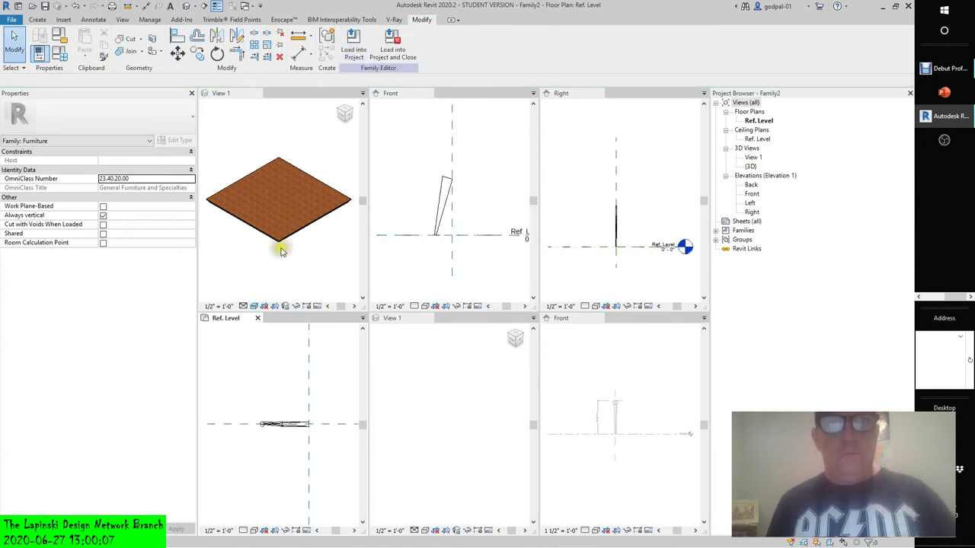
pyautogui.click(281, 425)
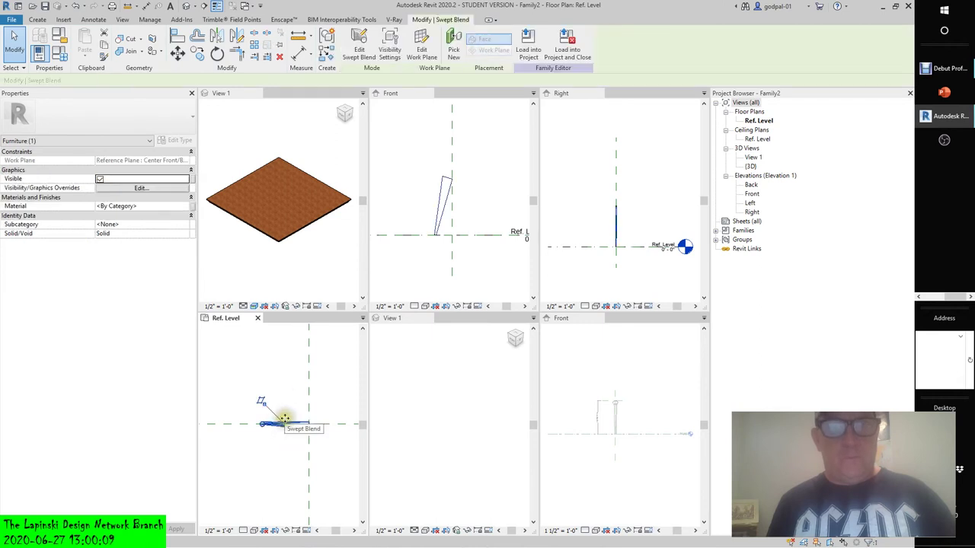
pyautogui.press('a')
pyautogui.press('r')
pyautogui.click(251, 348)
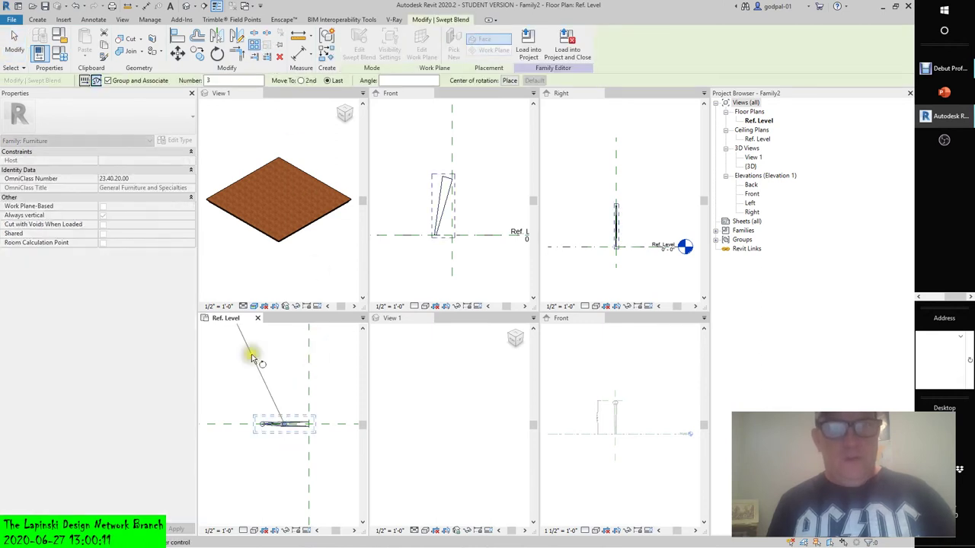
pyautogui.click(242, 160)
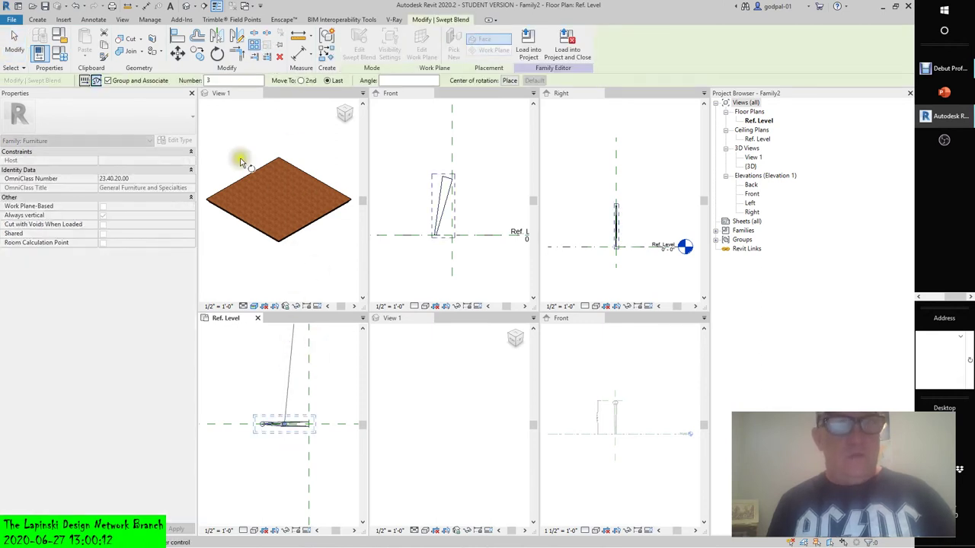
pyautogui.click(108, 81)
pyautogui.click(301, 81)
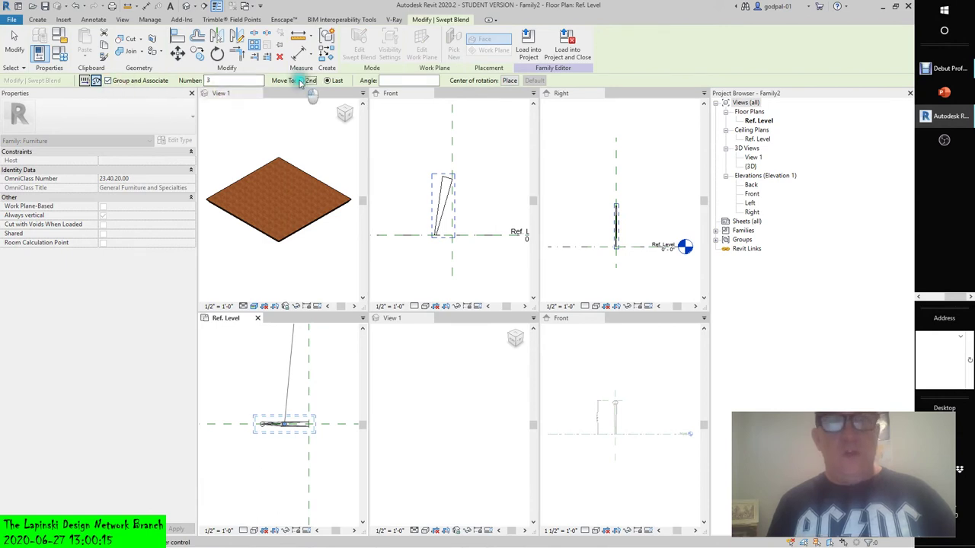
pyautogui.click(406, 81)
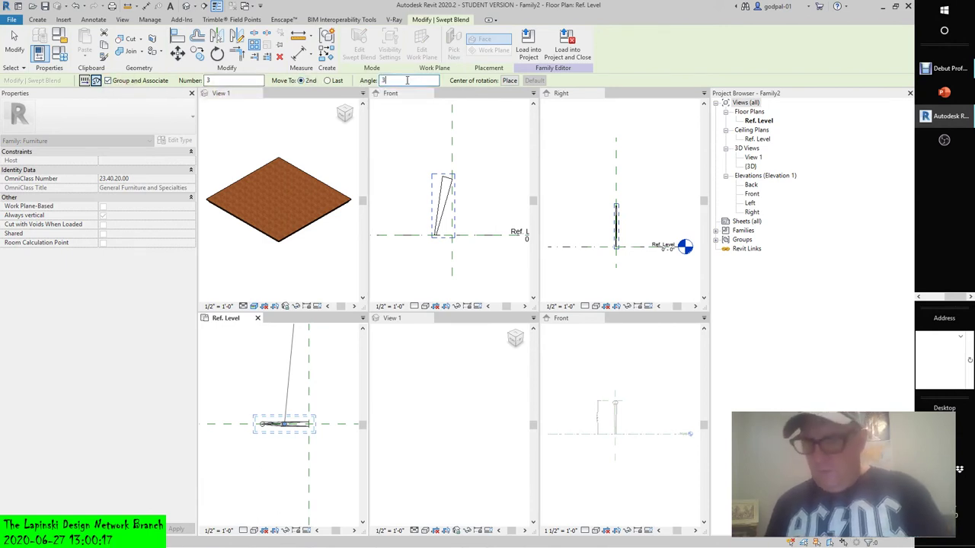
pyautogui.write('360')
# Step: Pick a rotation centre and start direction, which rotates the leg, then undo it
pyautogui.click(508, 81)
pyautogui.click(331, 398)
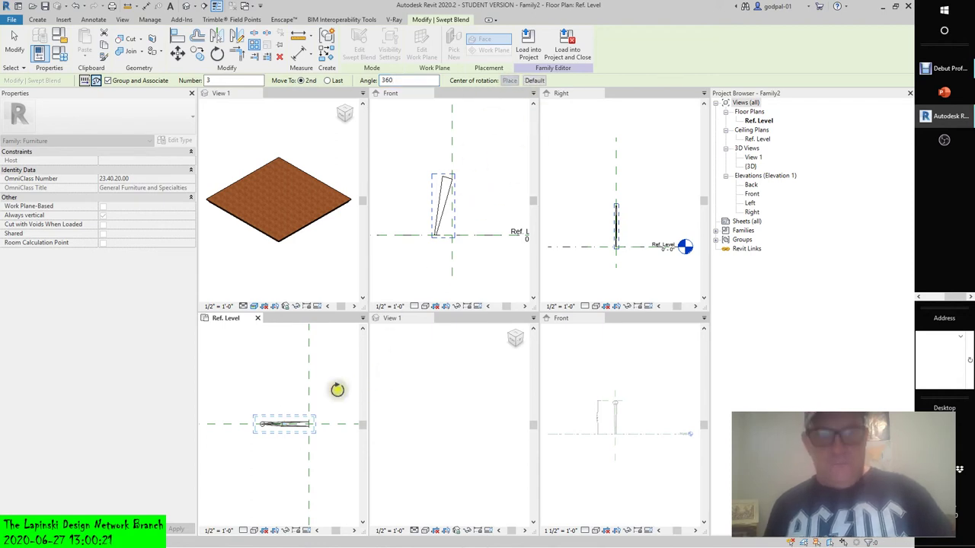
pyautogui.click(317, 428)
pyautogui.scroll(-3, 320, 423)
pyautogui.moveTo(323, 416); pyautogui.dragTo(234, 420, button='middle')
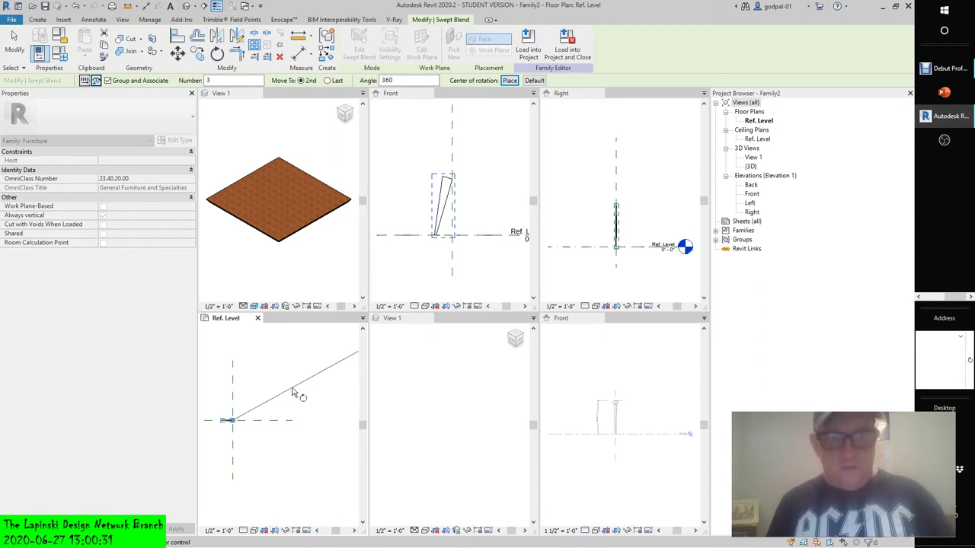
pyautogui.click(294, 457)
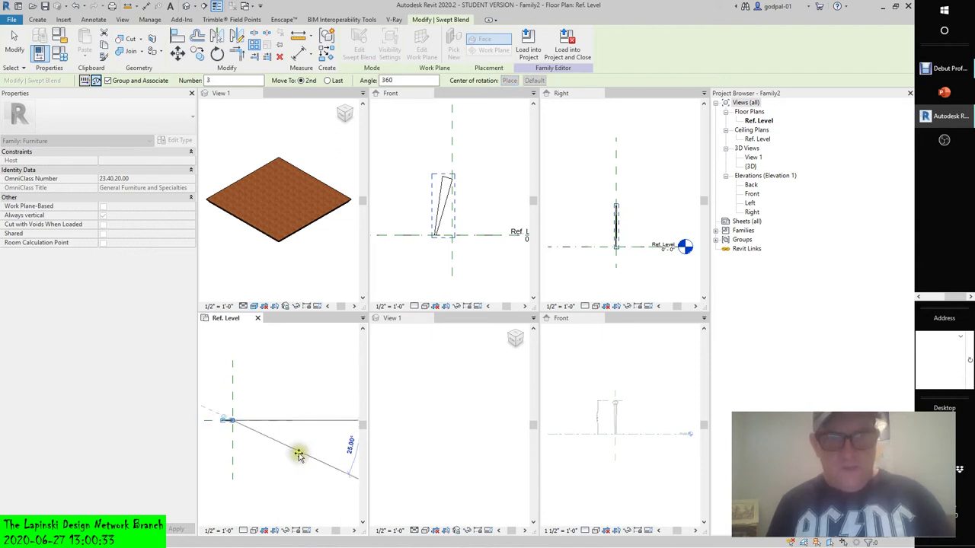
pyautogui.moveTo(256, 464); pyautogui.dragTo(297, 464, button='middle')
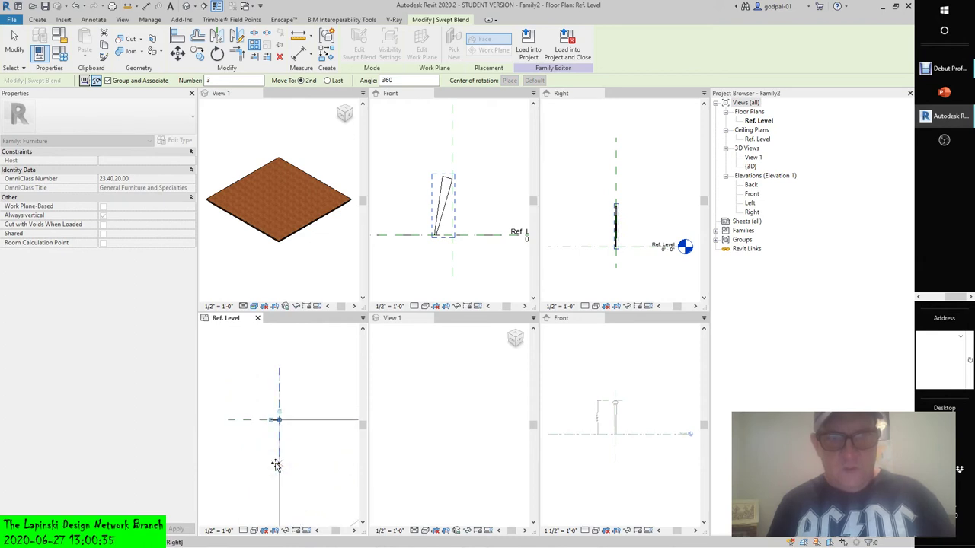
pyautogui.click(237, 422)
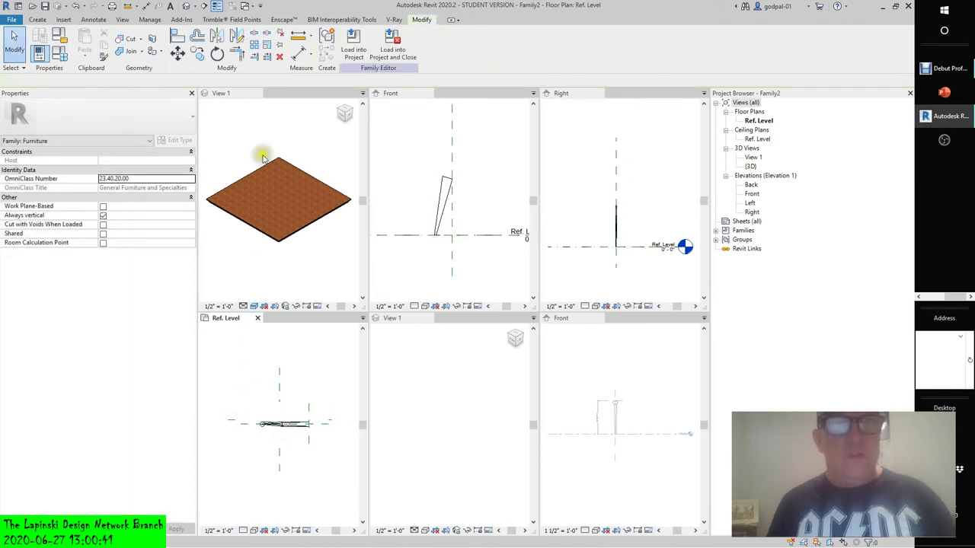
pyautogui.click(75, 6)
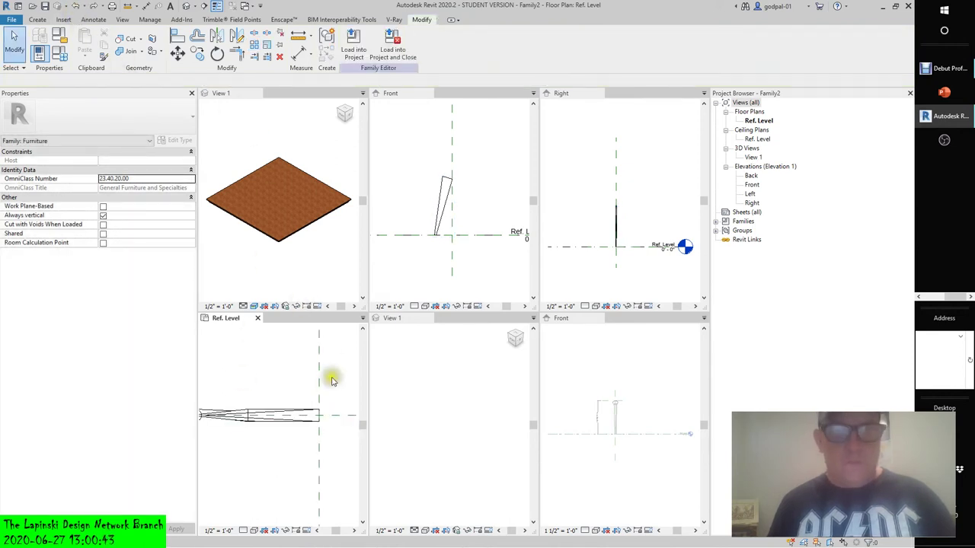
# Step: Reselect the leg and array it radially into 3 copies over the full angle
pyautogui.click(284, 405)
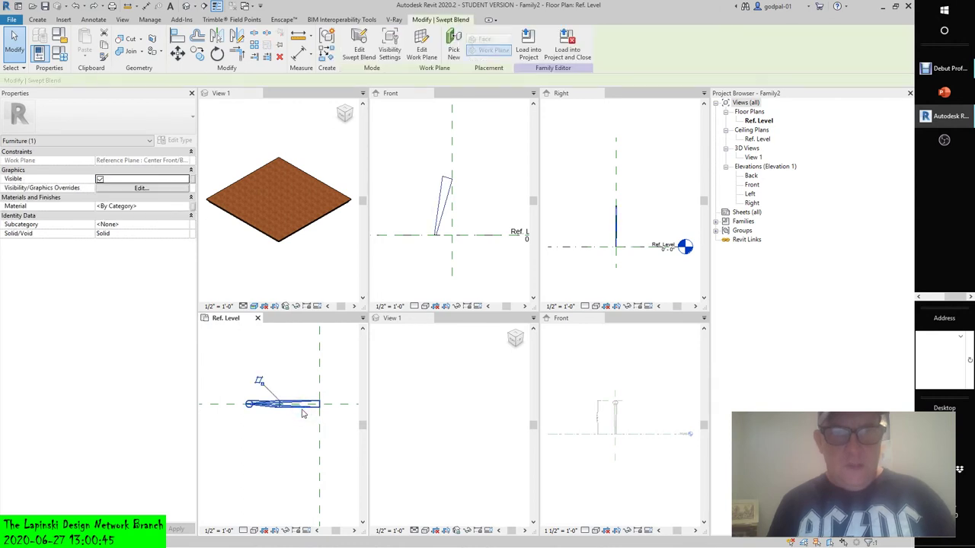
pyautogui.click(255, 54)
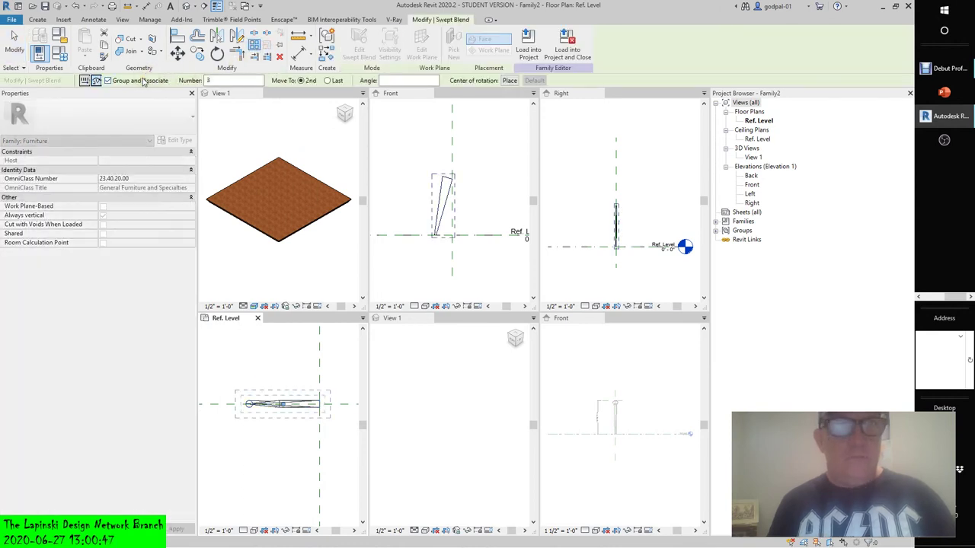
pyautogui.write('3')
pyautogui.click(397, 80)
pyautogui.write('36')
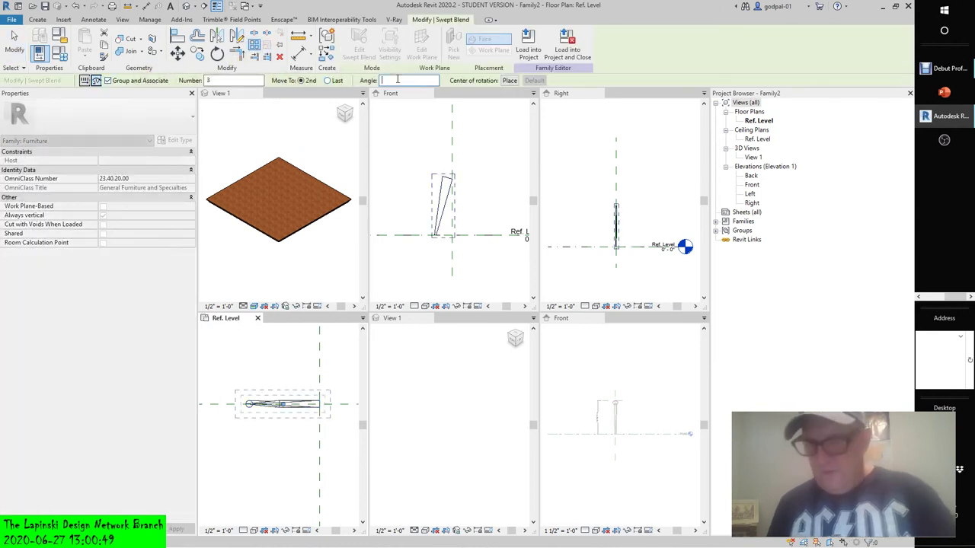
pyautogui.press('Return')
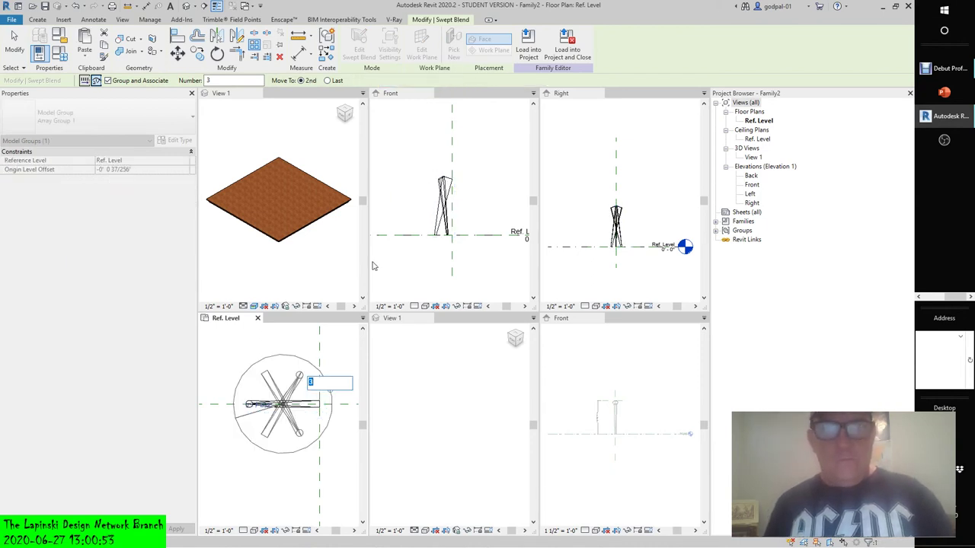
pyautogui.scroll(2, 282, 400)
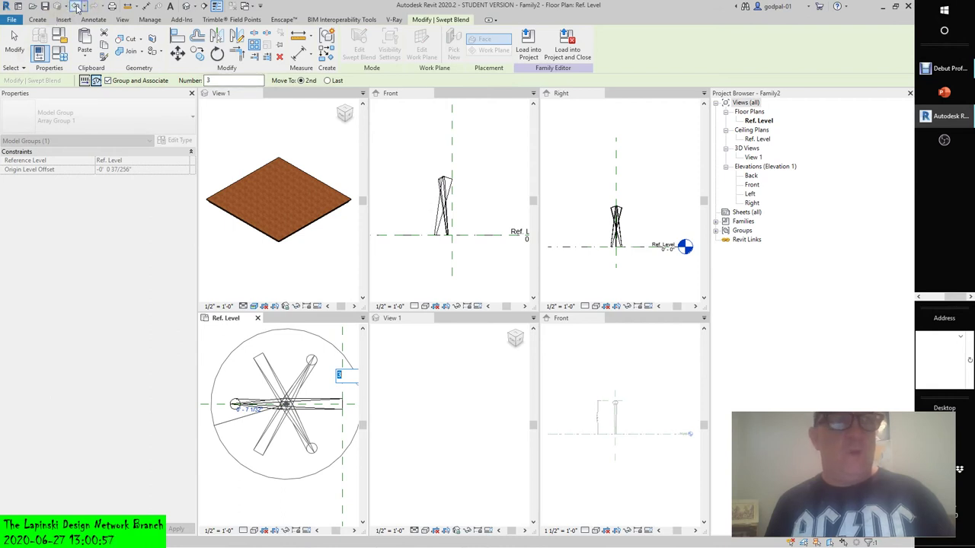
# Step: Undo the first leg array and start a new array with the tapered leg selected
pyautogui.click(398, 211)
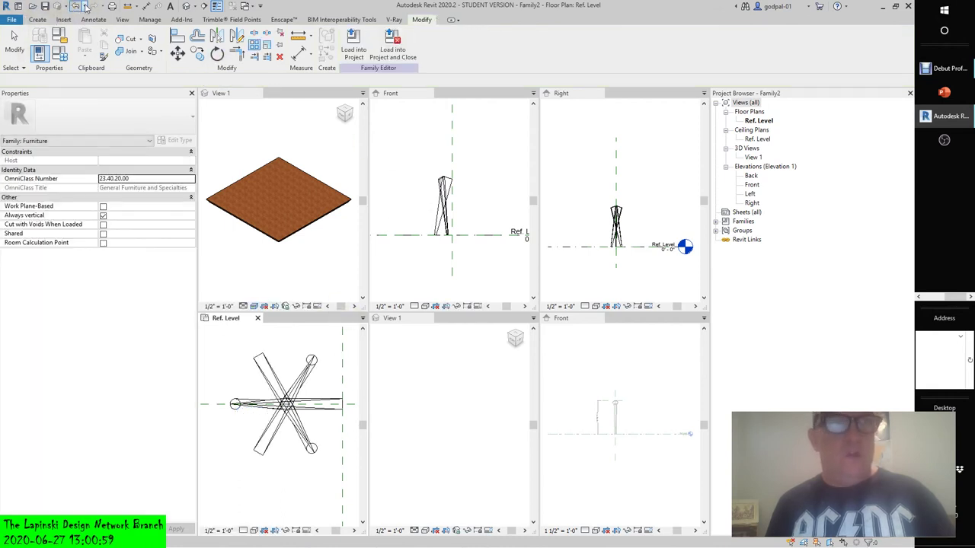
pyautogui.click(82, 6)
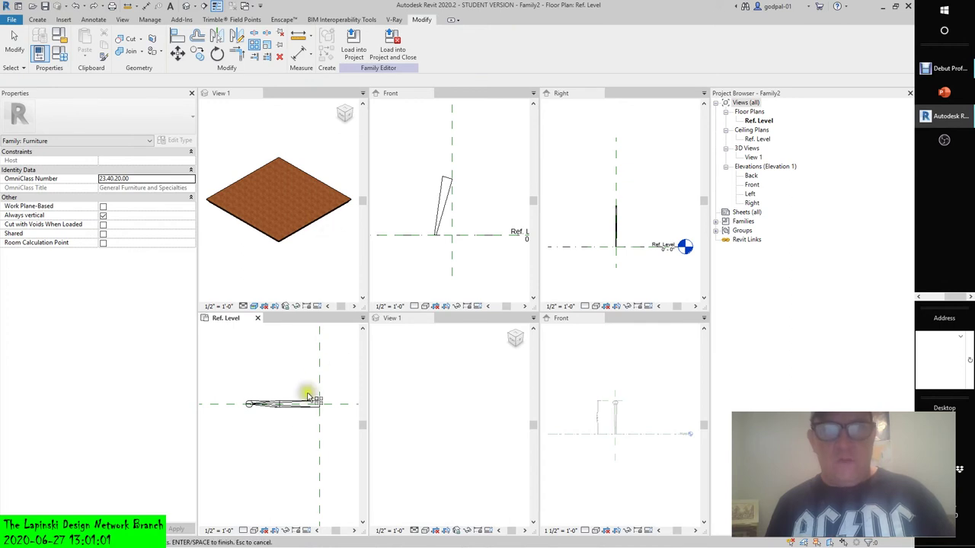
pyautogui.press('a')
pyautogui.press('r')
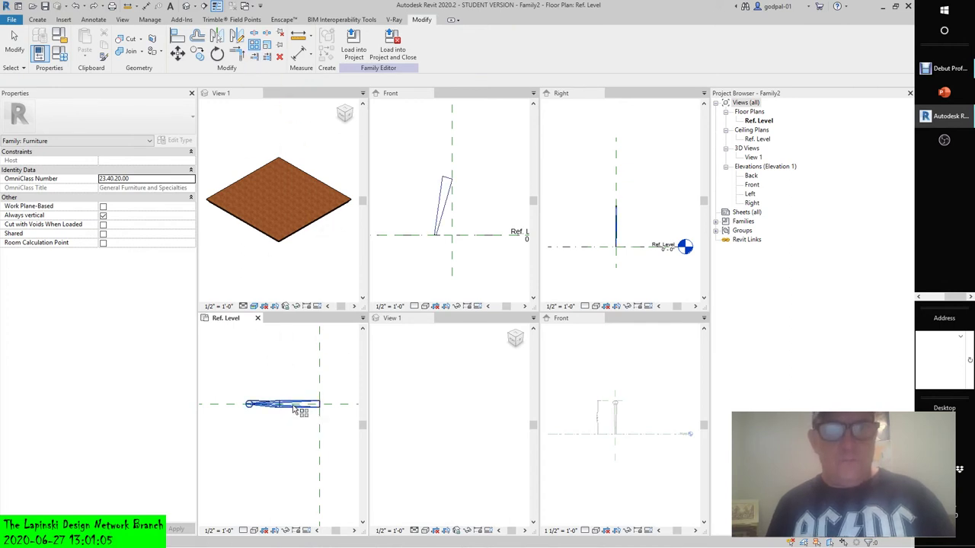
pyautogui.click(293, 409)
pyautogui.press('Return')
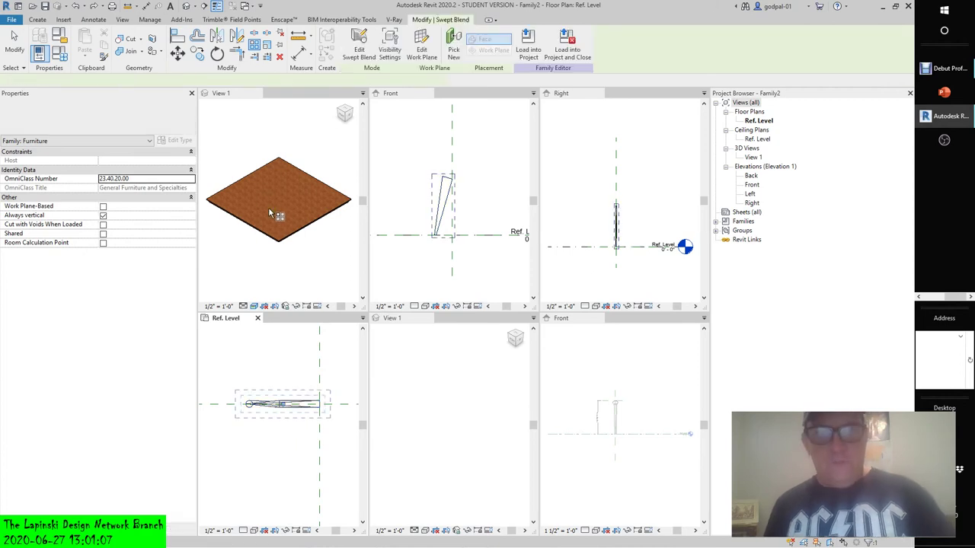
# Step: Try a radial array with angle 3, then cancel it and reopen the leg's swept blend
pyautogui.click(399, 80)
pyautogui.write('3')
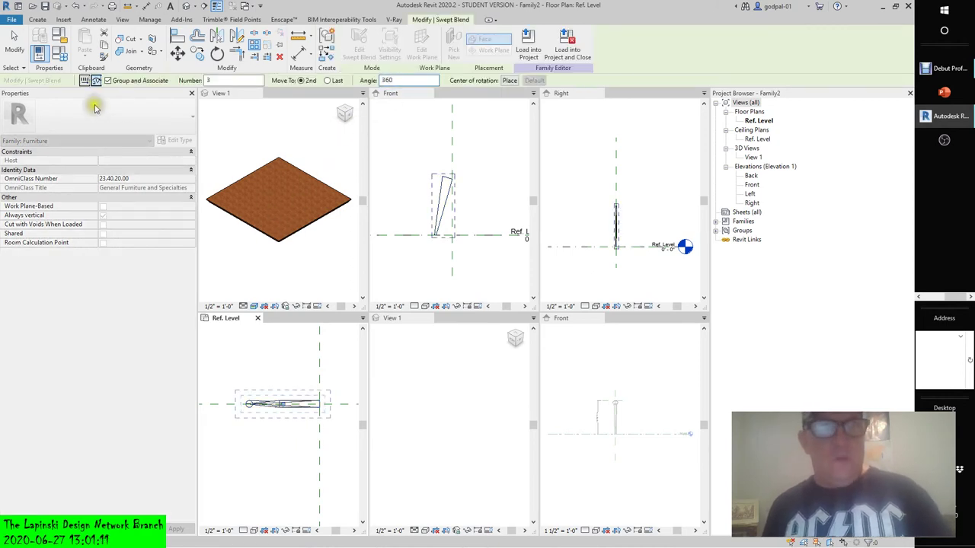
pyautogui.click(96, 81)
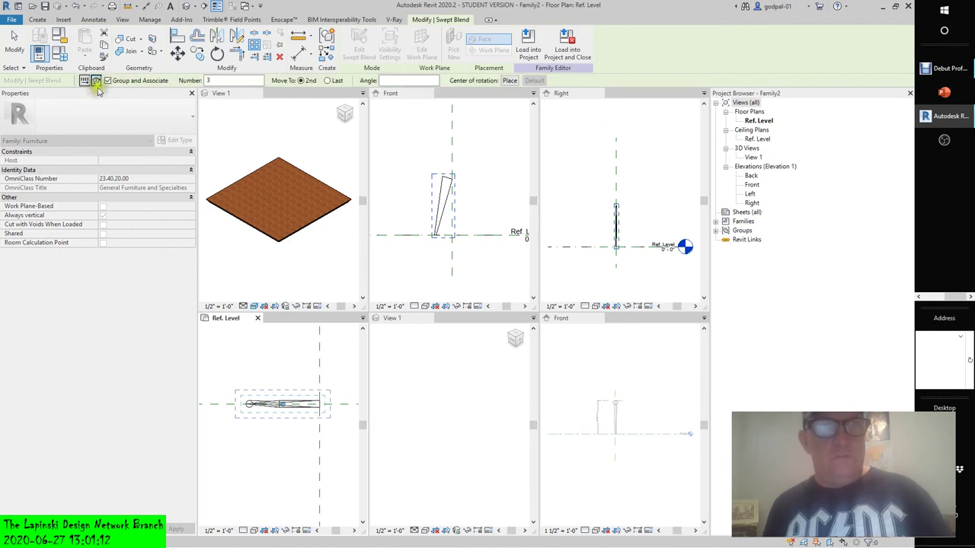
pyautogui.click(509, 81)
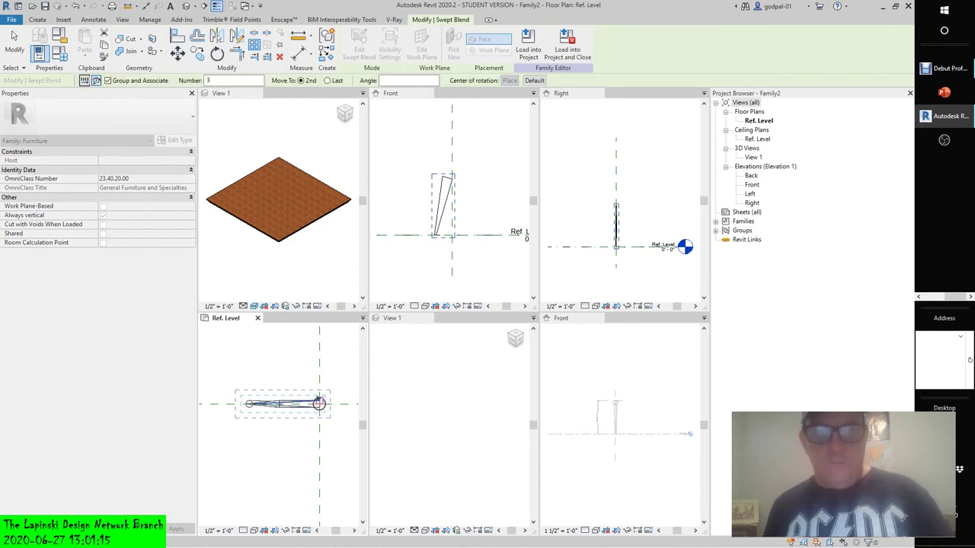
pyautogui.scroll(2, 317, 408)
pyautogui.scroll(1, 319, 408)
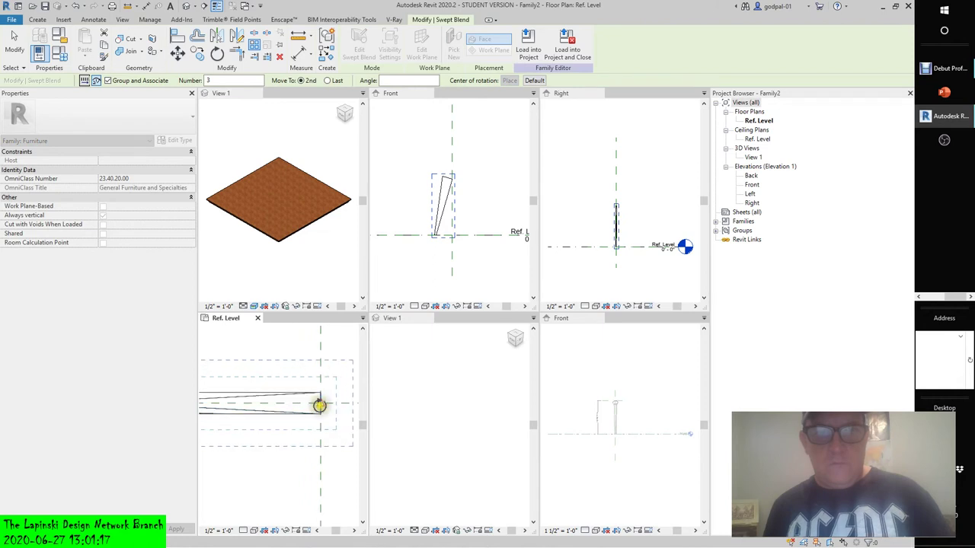
pyautogui.press('Escape')
pyautogui.doubleClick(314, 412)
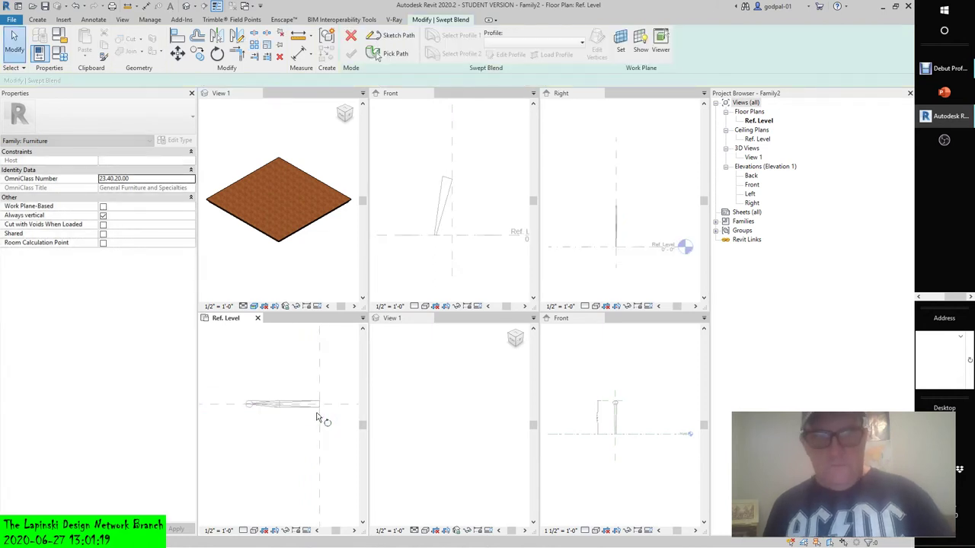
pyautogui.scroll(-1, 314, 419)
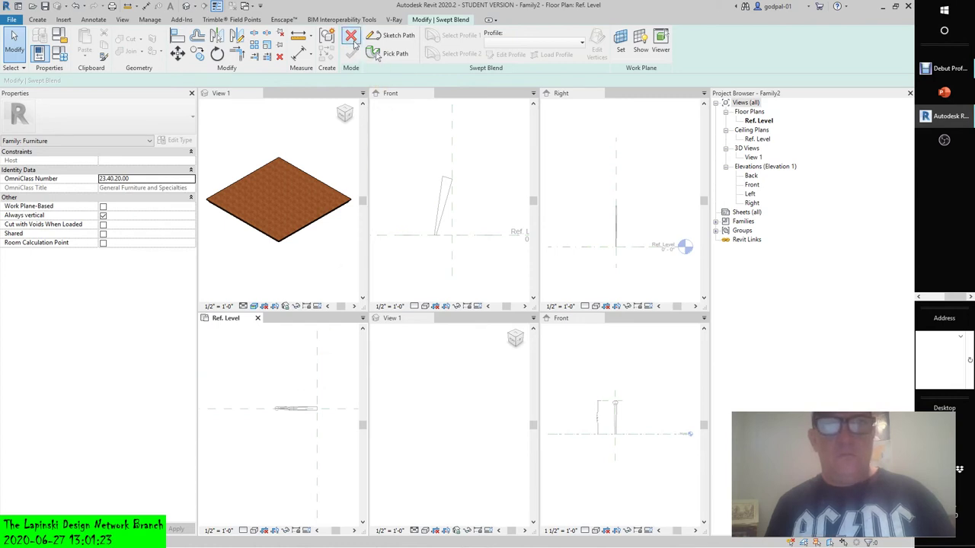
# Step: Discard the sweep edit, select the tapered leg solid, and start the Array command
pyautogui.click(75, 6)
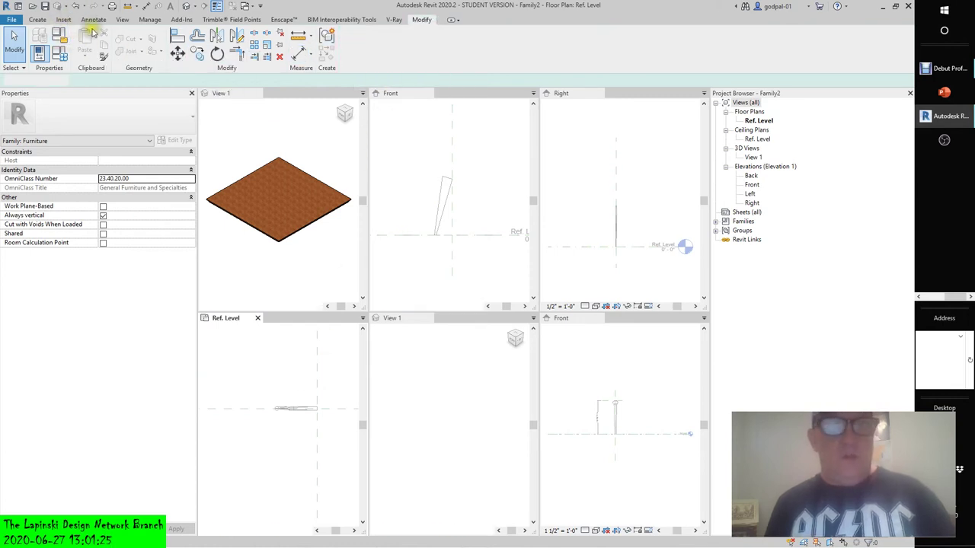
pyautogui.click(304, 399)
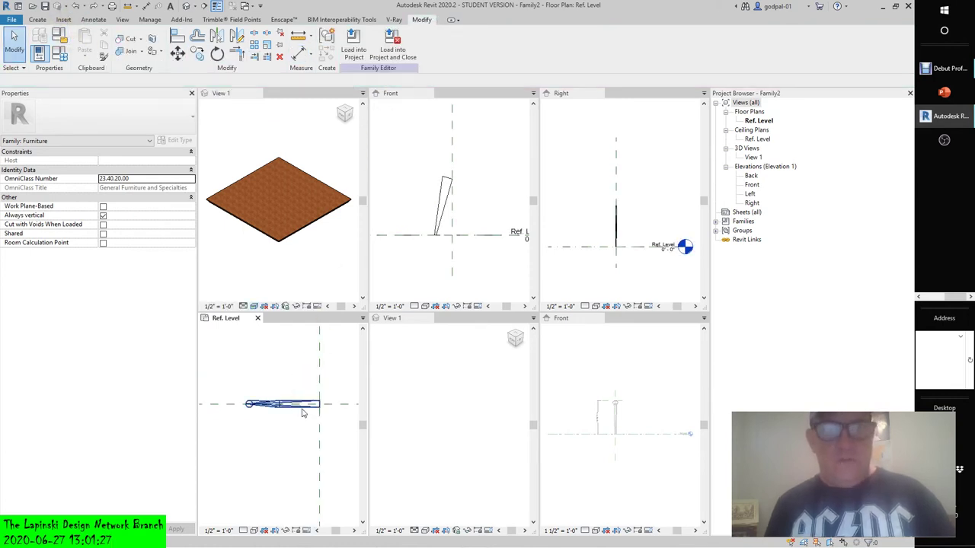
pyautogui.click(303, 412)
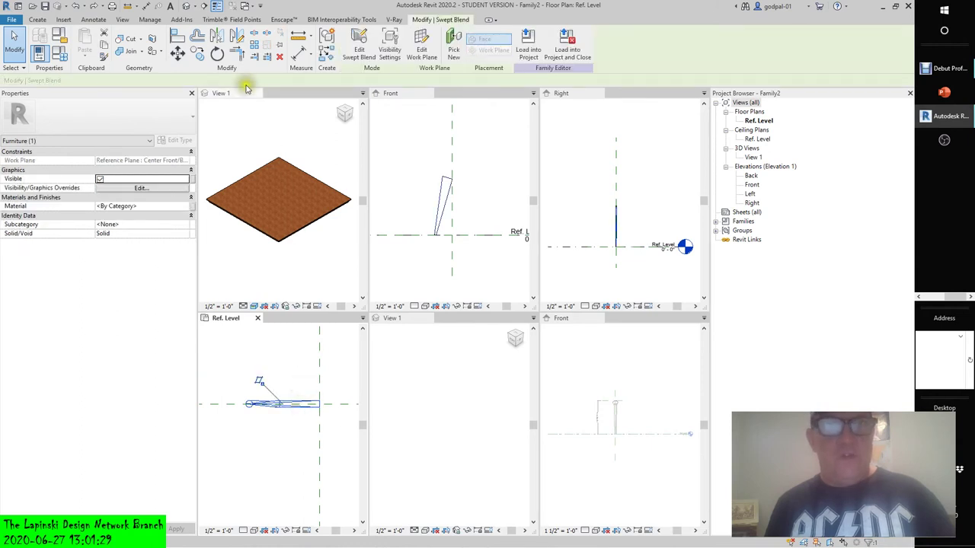
pyautogui.click(236, 56)
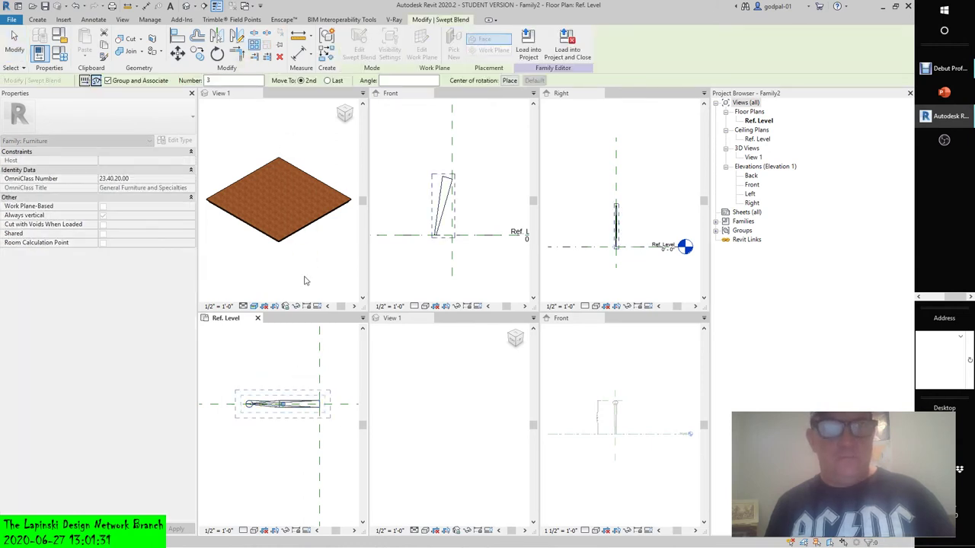
# Step: Place the radial array's centre of rotation and begin entering the 360° total angle
pyautogui.click(509, 80)
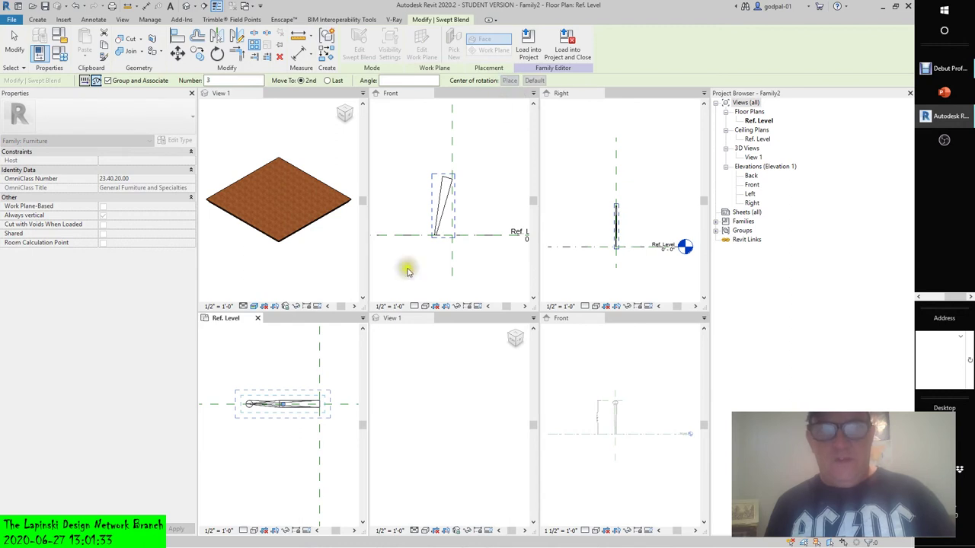
pyautogui.scroll(3, 320, 408)
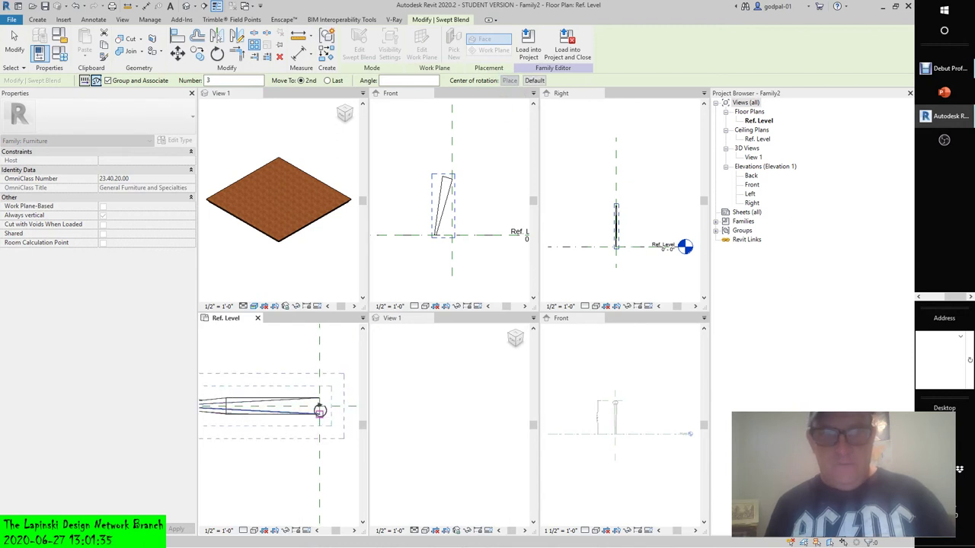
pyautogui.scroll(2, 320, 409)
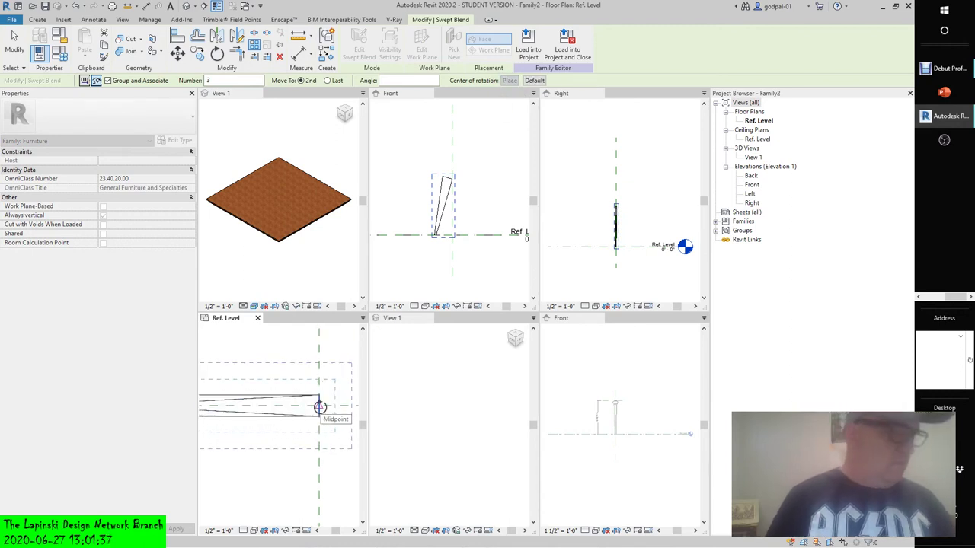
pyautogui.scroll(1, 320, 408)
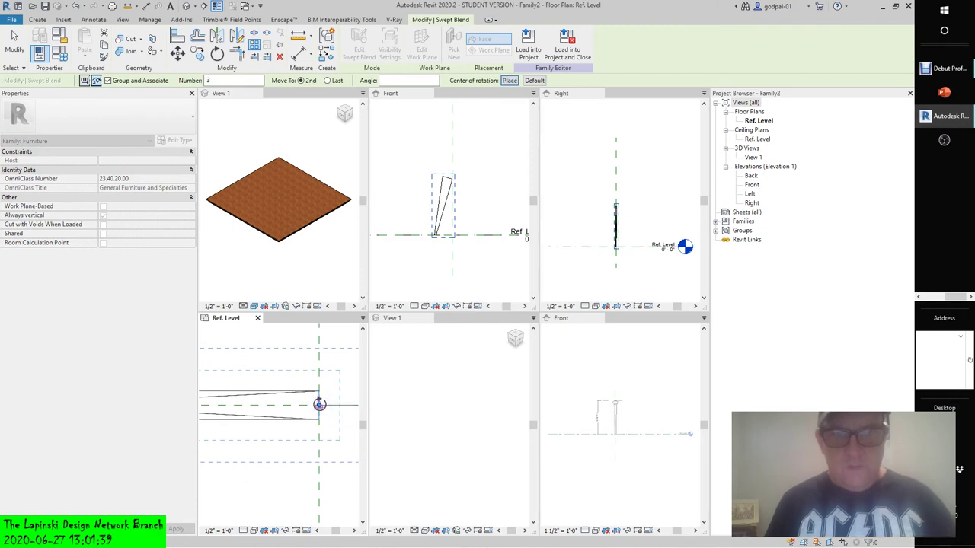
pyautogui.scroll(-4, 319, 405)
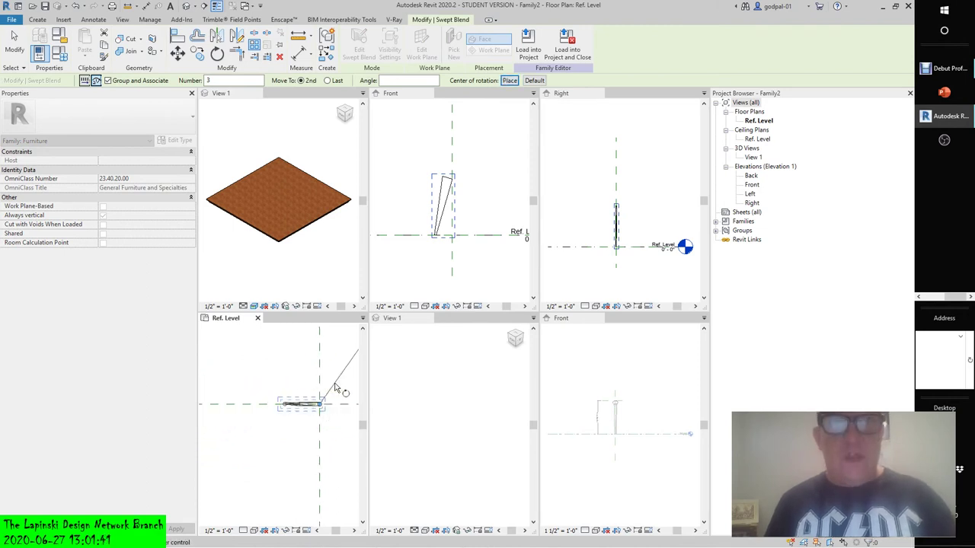
pyautogui.click(392, 80)
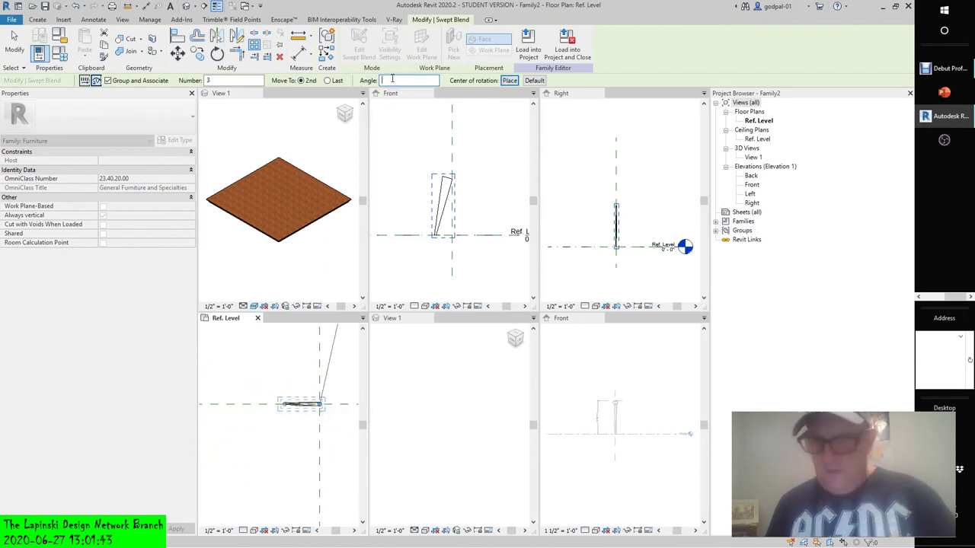
pyautogui.write('360')
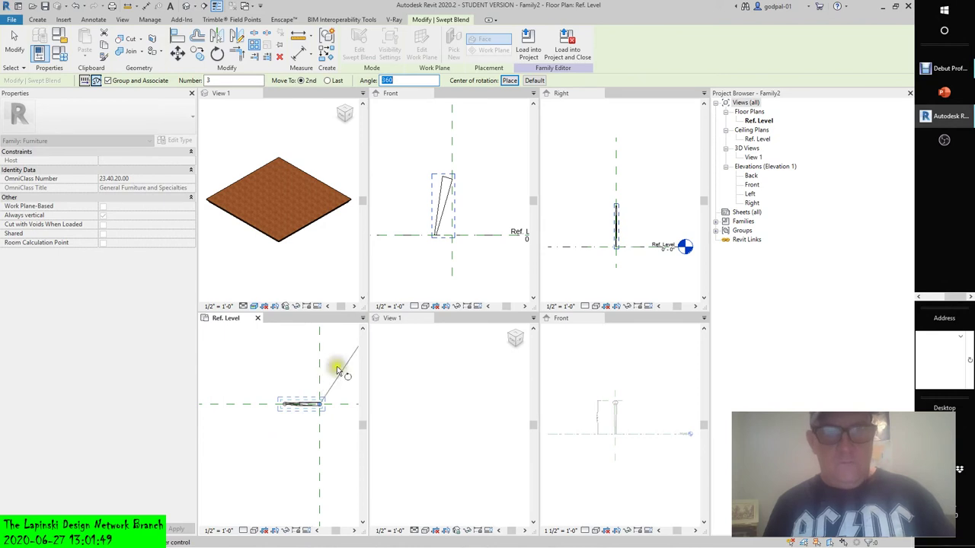
# Step: Confirm the three-leg 360° array, then change the array's leg count to 4
pyautogui.press('Return')
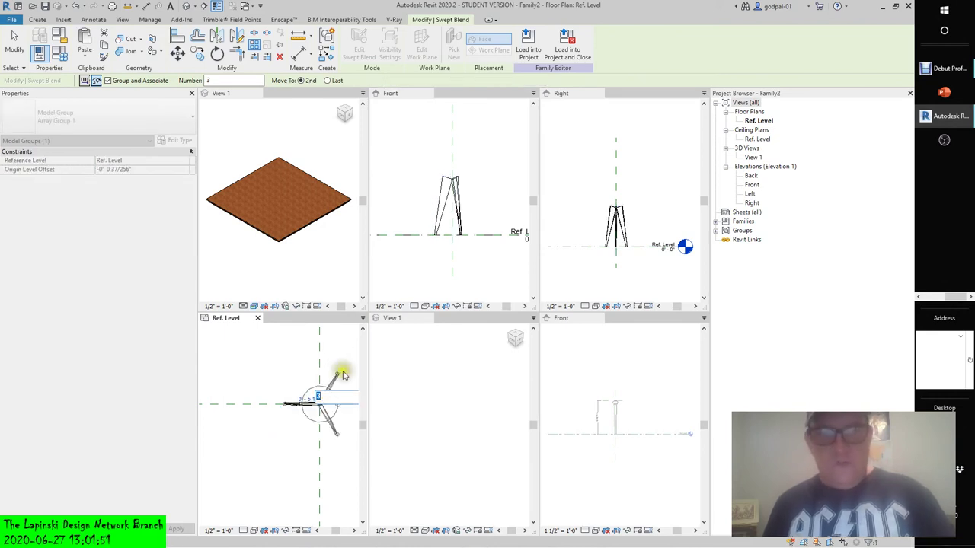
pyautogui.moveTo(272, 445); pyautogui.dragTo(245, 374, button='middle')
pyautogui.scroll(5, 254, 333)
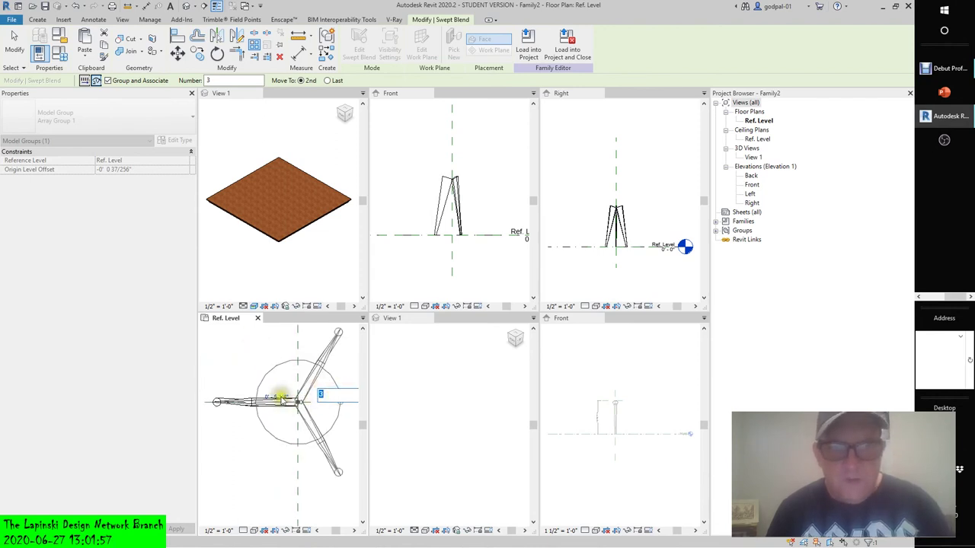
pyautogui.click(323, 393)
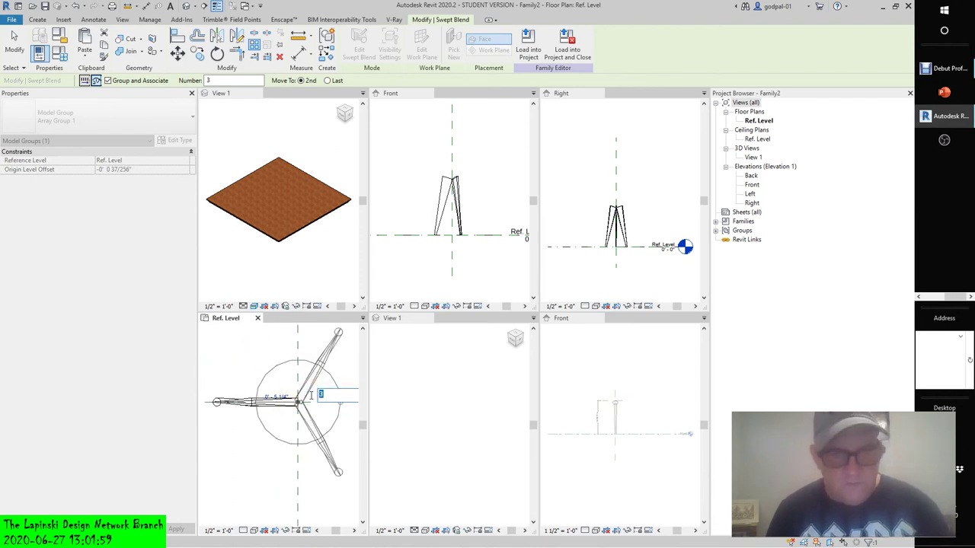
pyautogui.write('4')
pyautogui.press('Return')
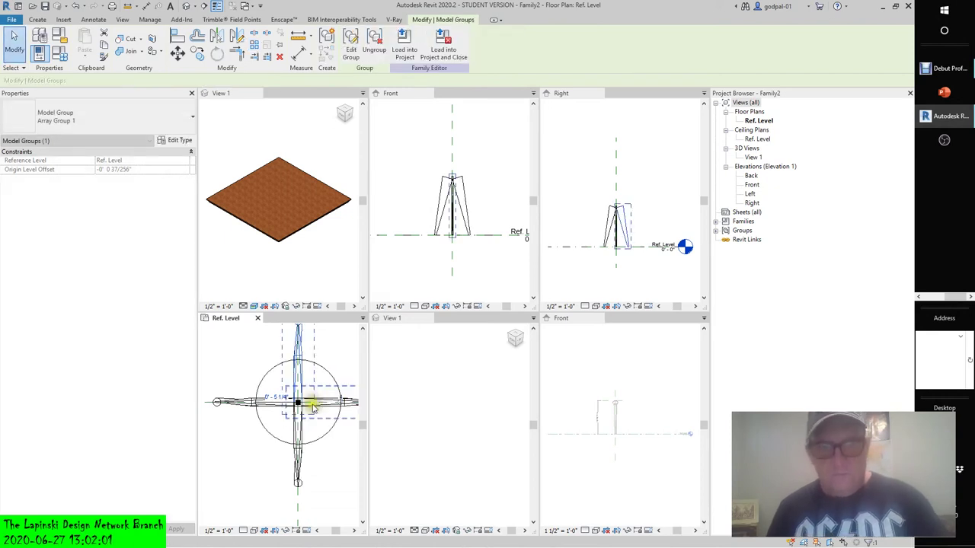
# Step: Undo and redo to compare leg counts, settling on three legs in Array Group 1
pyautogui.click(75, 6)
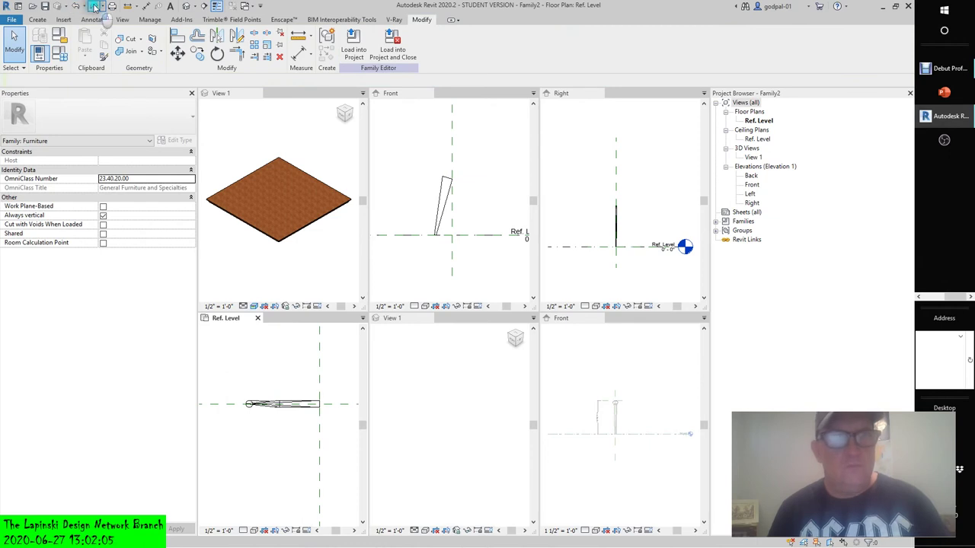
pyautogui.click(93, 6)
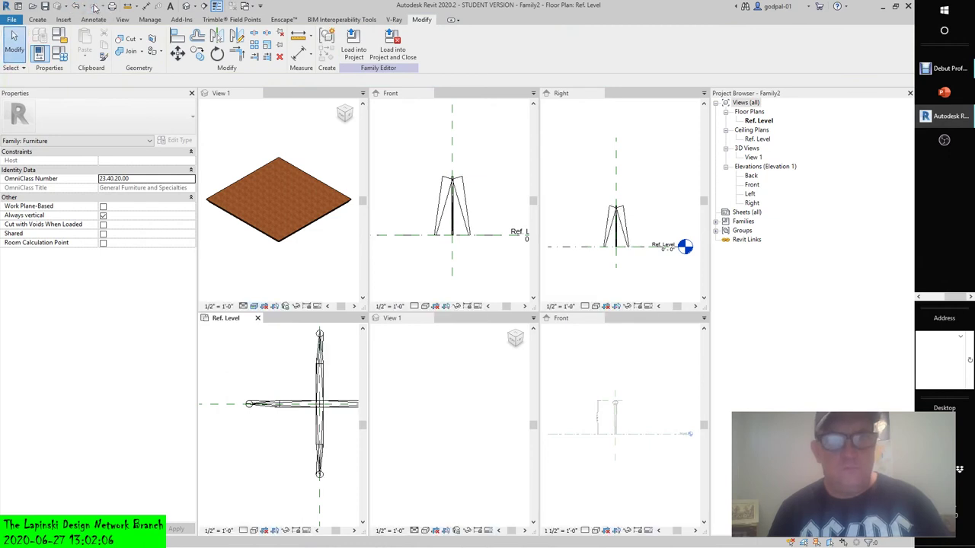
pyautogui.scroll(-3, 319, 378)
pyautogui.click(308, 396)
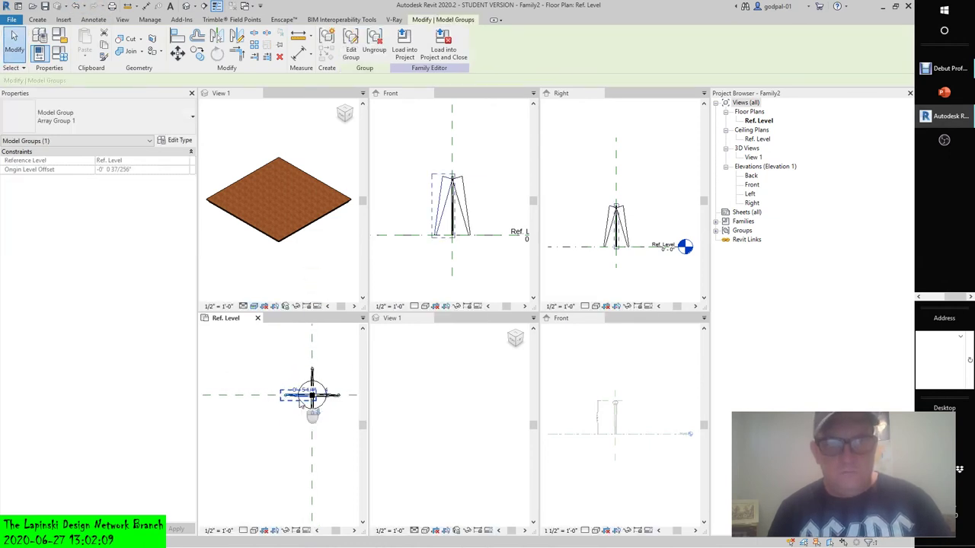
pyautogui.scroll(2, 306, 399)
pyautogui.moveTo(343, 390); pyautogui.dragTo(347, 404)
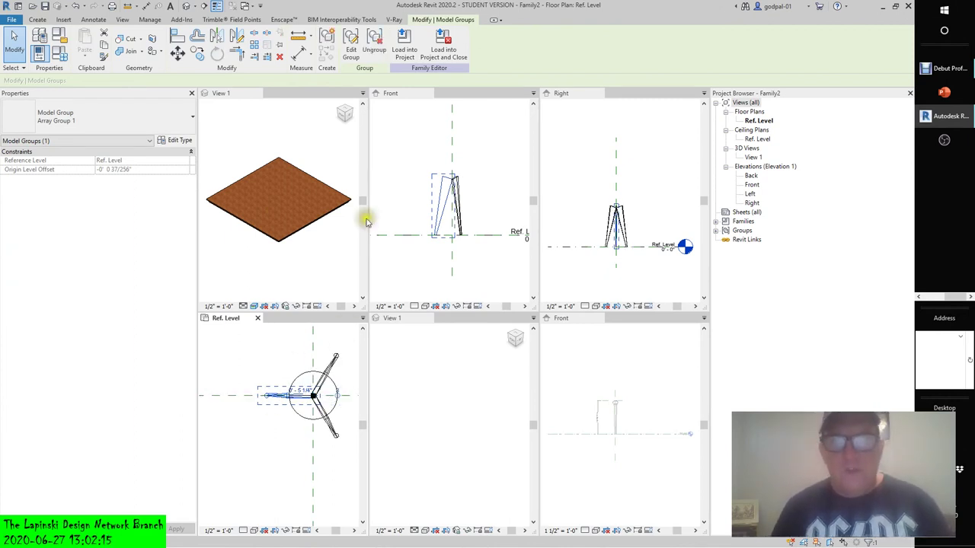
# Step: Switch from the Front elevation to the Ref. Level plan, clear the leg group selection, and show Create tools
pyautogui.click(417, 274)
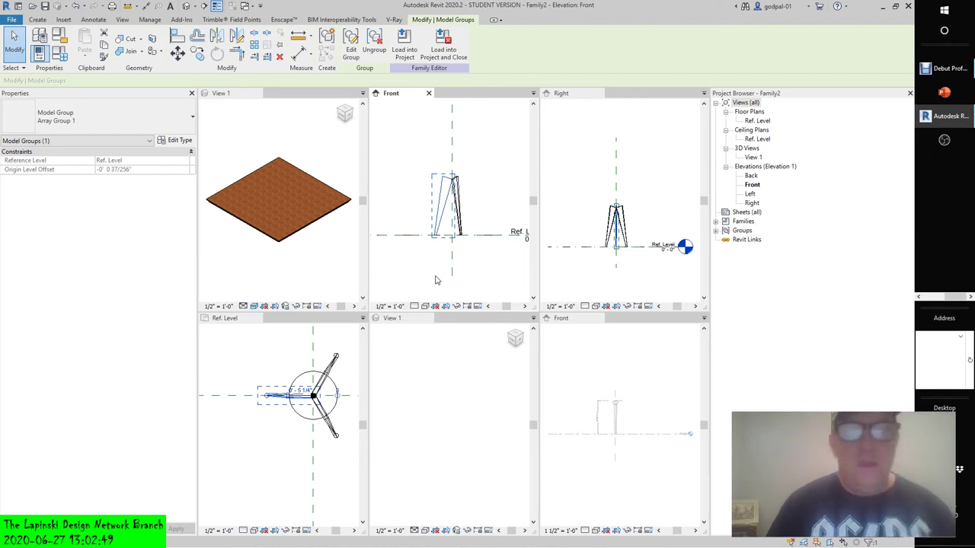
pyautogui.click(267, 362)
pyautogui.scroll(-2, 283, 354)
pyautogui.click(331, 459)
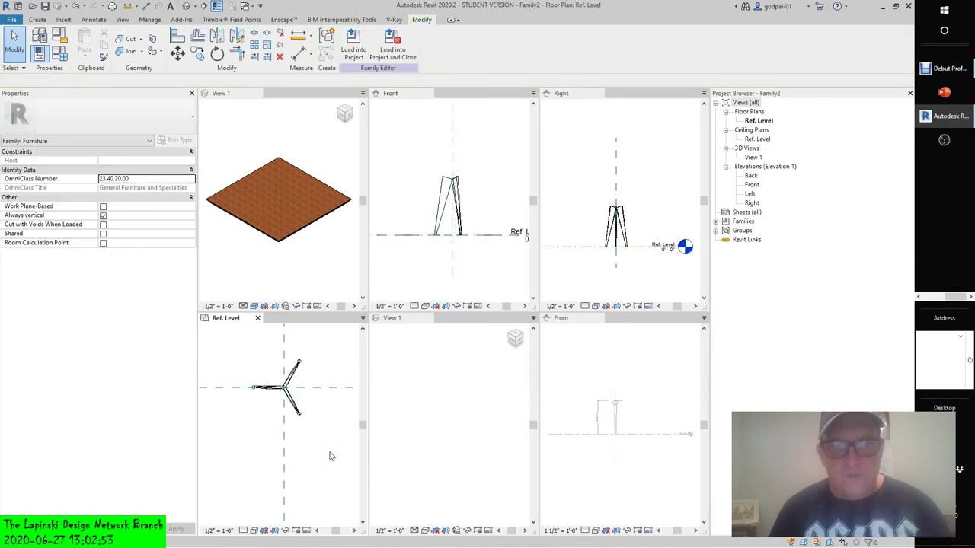
pyautogui.click(38, 21)
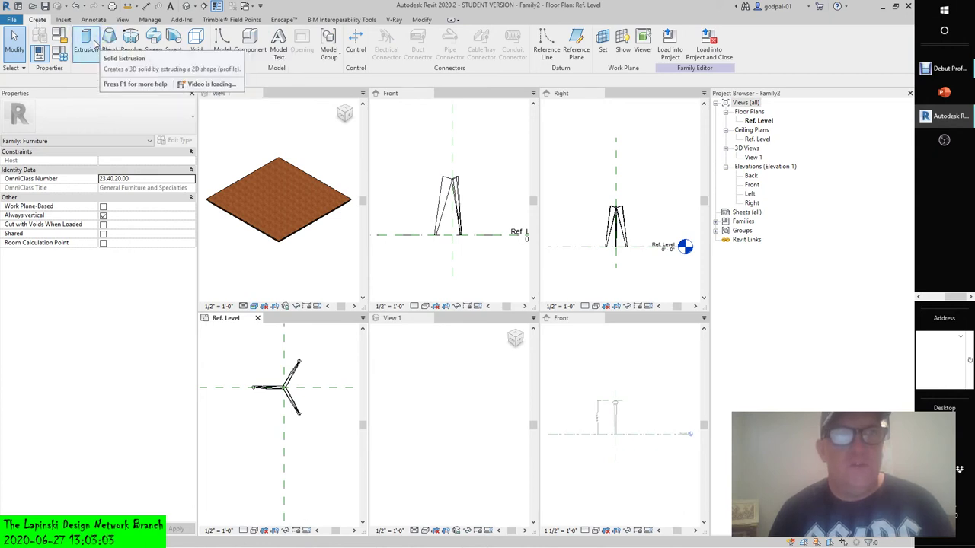
# Step: Start a solid extrusion sketched as a circle, first entering a 0' 6" radius
pyautogui.click(86, 42)
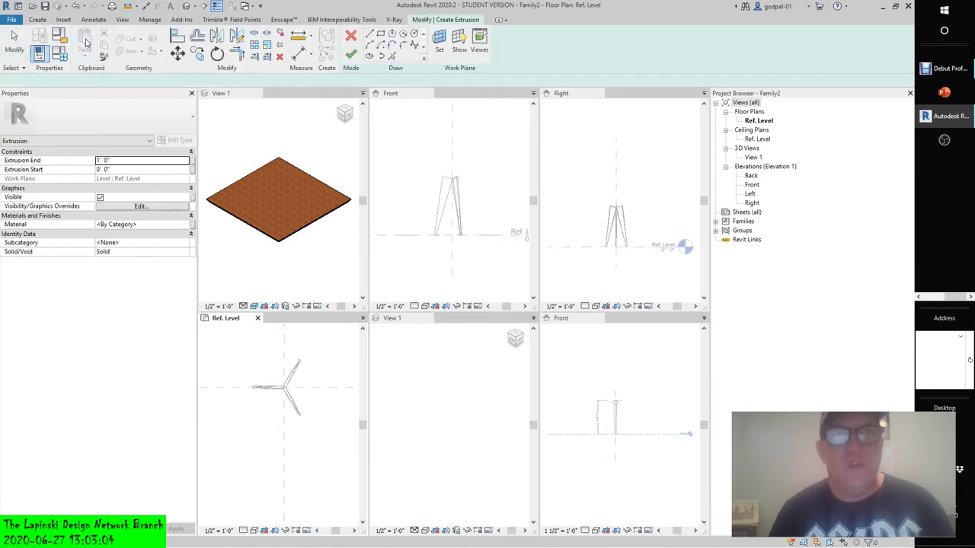
pyautogui.click(414, 36)
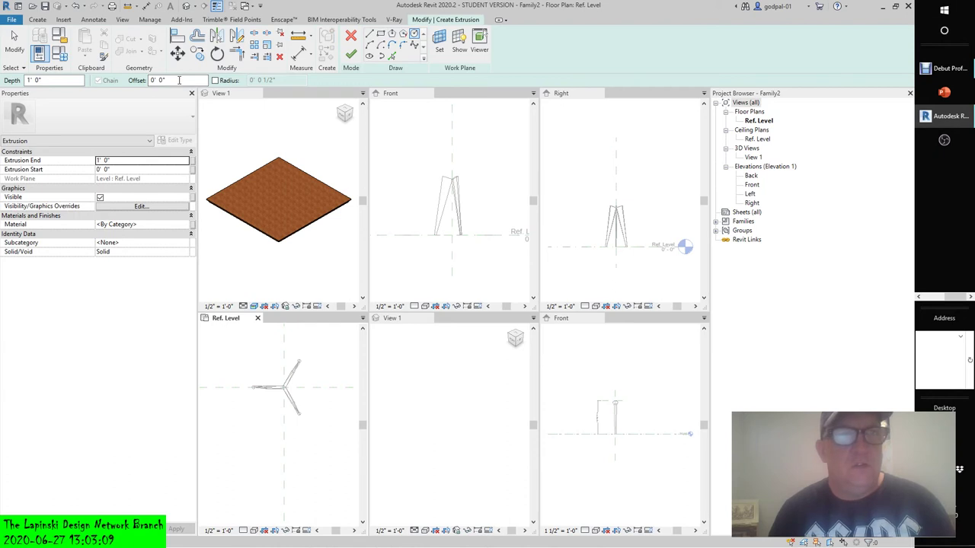
pyautogui.click(179, 80)
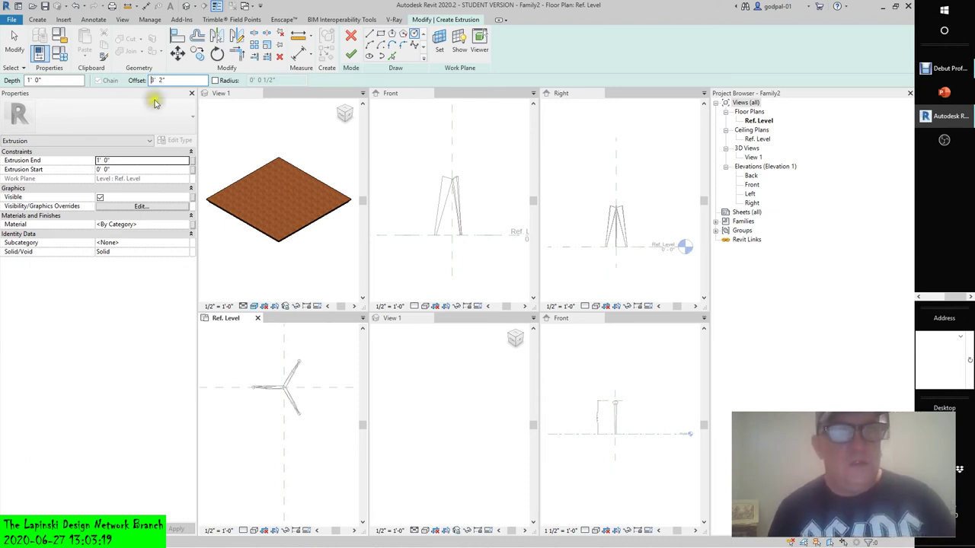
pyautogui.click(215, 81)
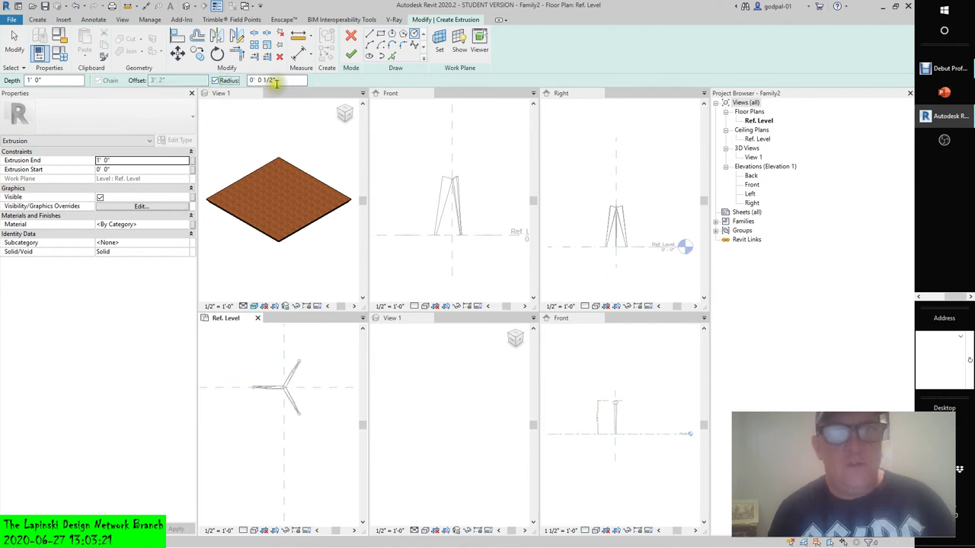
pyautogui.write('0\' 6"')
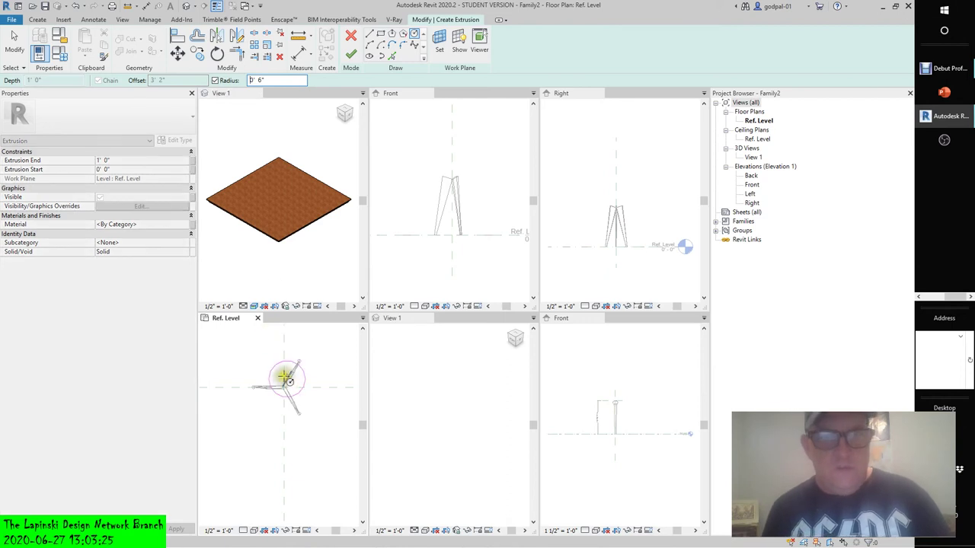
# Step: Change the circle radius to 8", place it at the leg centre, and finish the extrusion
pyautogui.scroll(2, 283, 387)
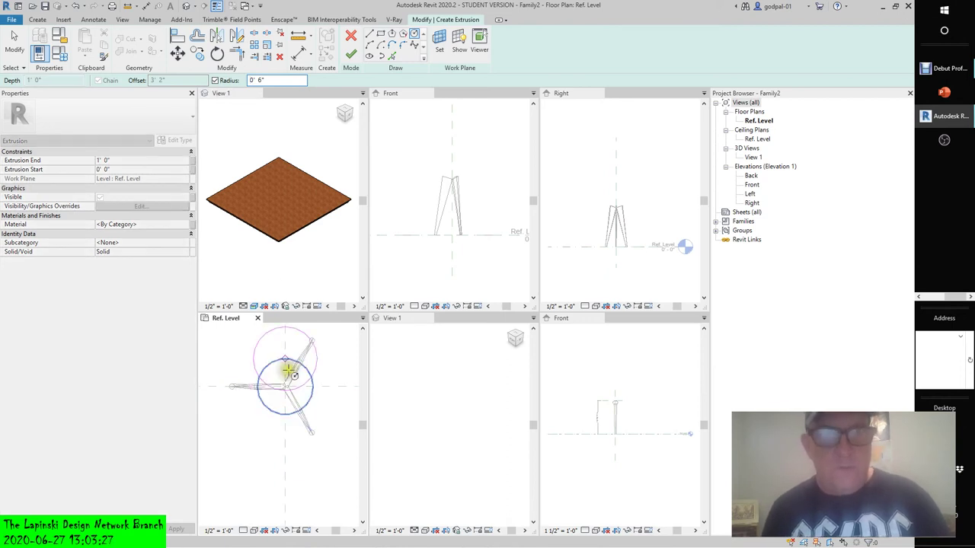
pyautogui.click(257, 81)
pyautogui.write('8')
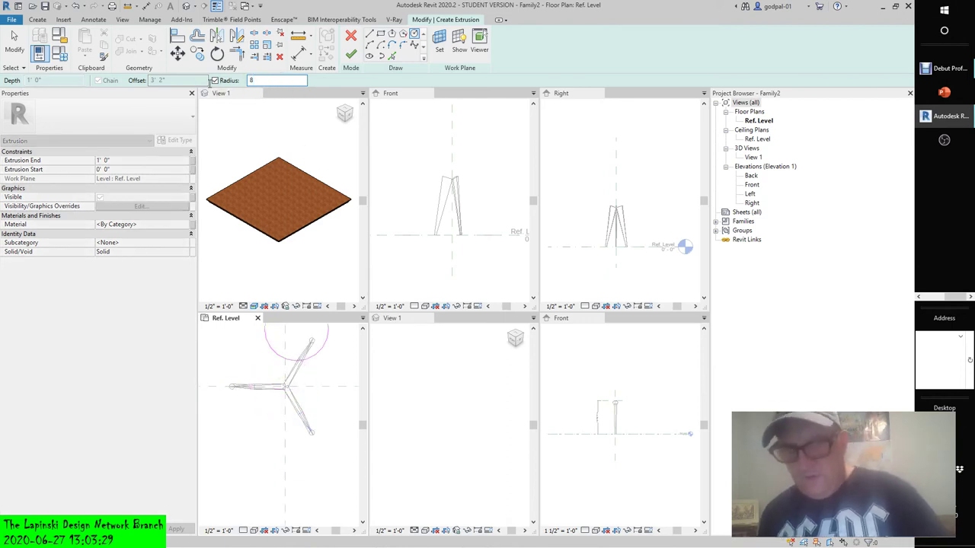
pyautogui.press('Return')
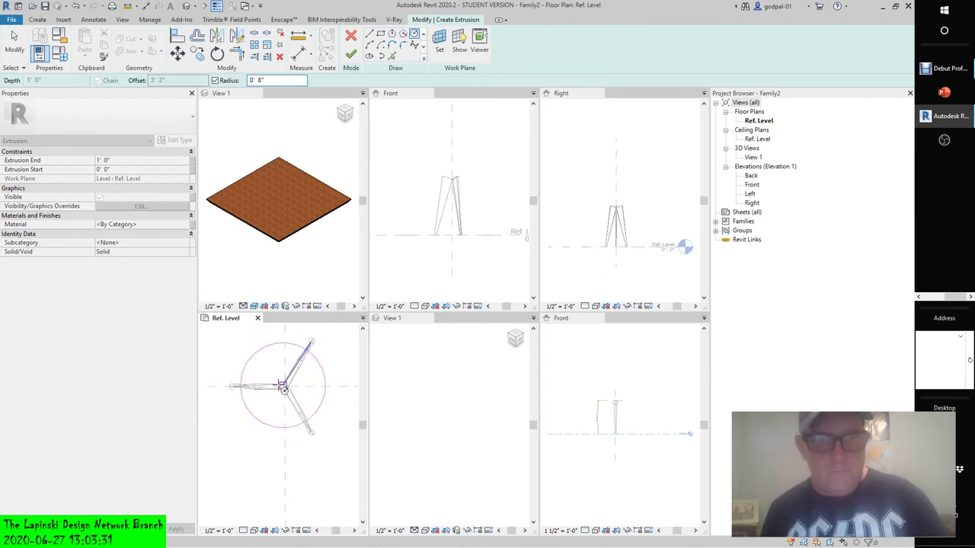
pyautogui.scroll(3, 284, 388)
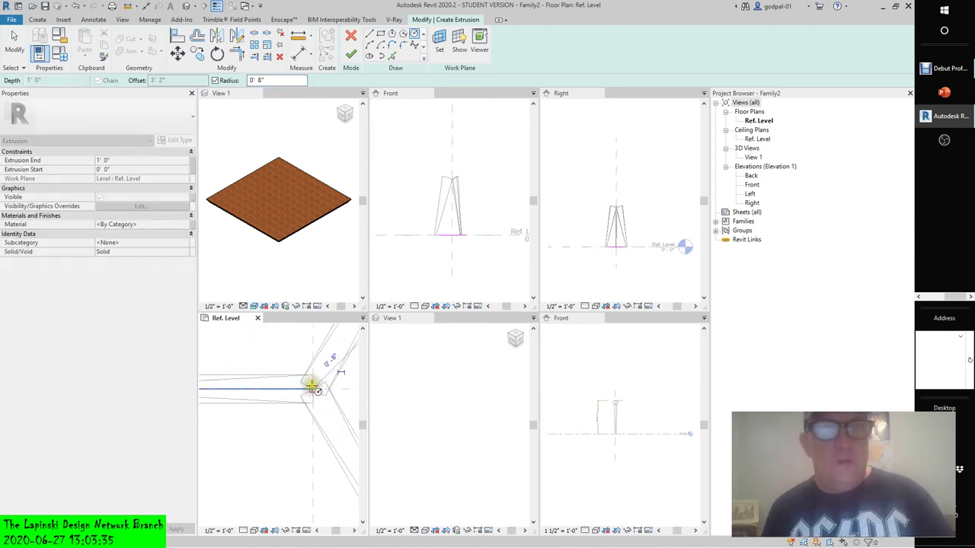
pyautogui.scroll(-5, 318, 390)
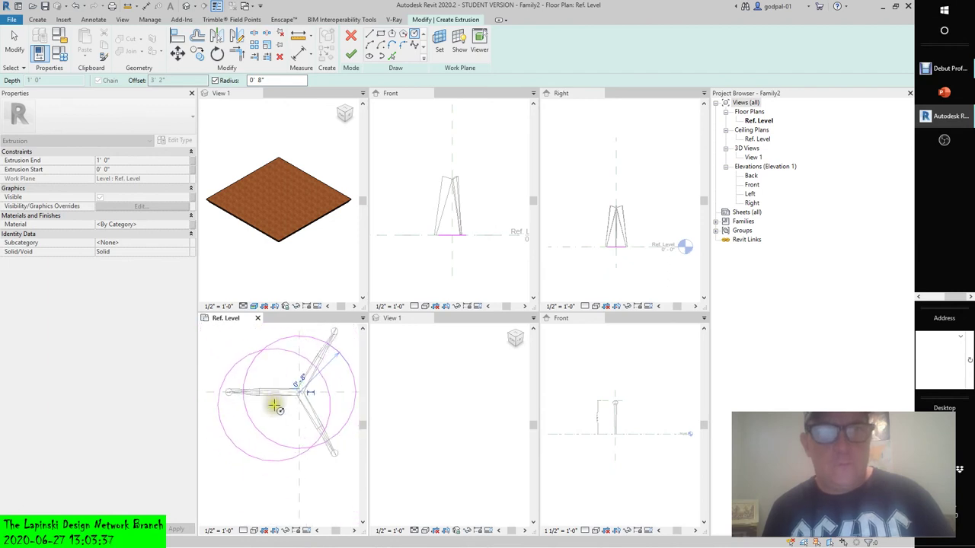
pyautogui.scroll(-1, 274, 411)
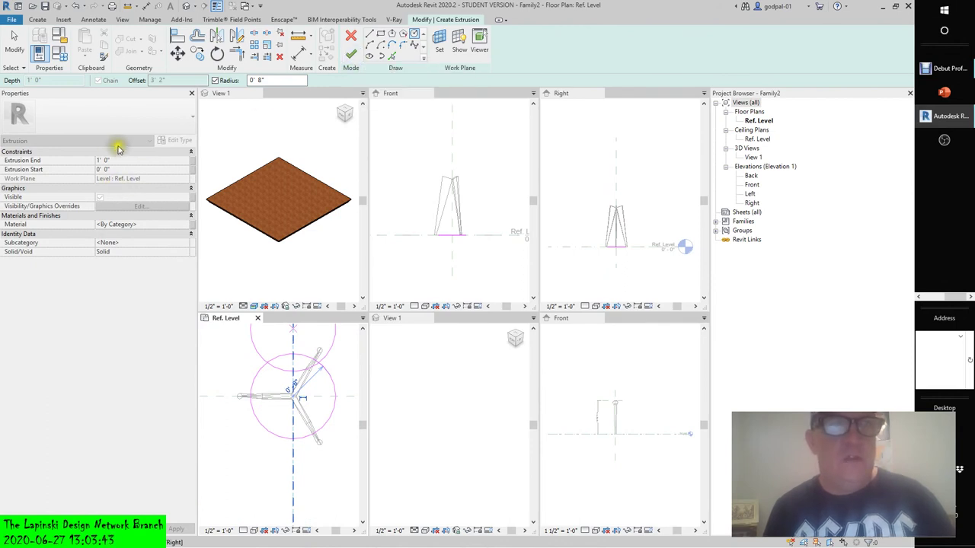
pyautogui.click(350, 54)
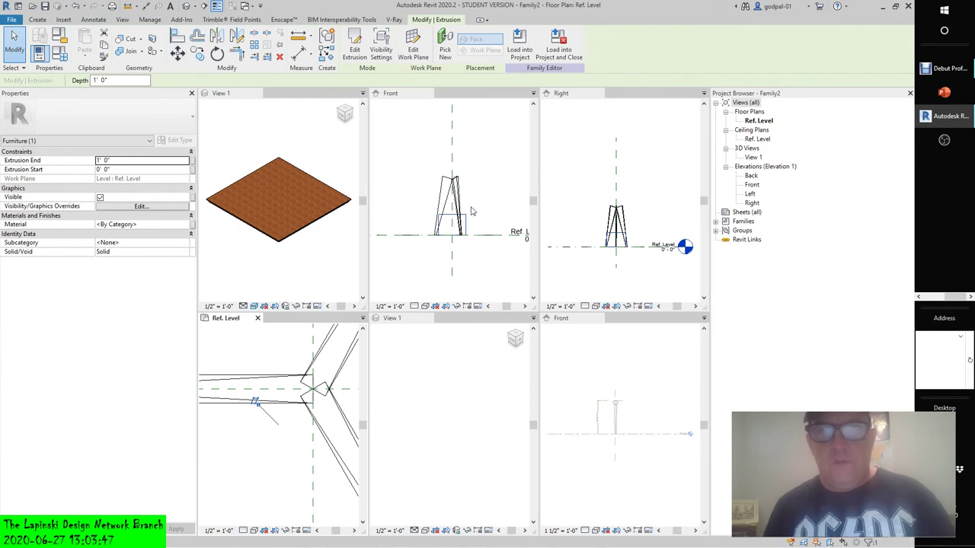
# Step: Select the round extrusion in the Front view and set Extrusion End 3/4" and Extrusion Start 4'
pyautogui.click(463, 213)
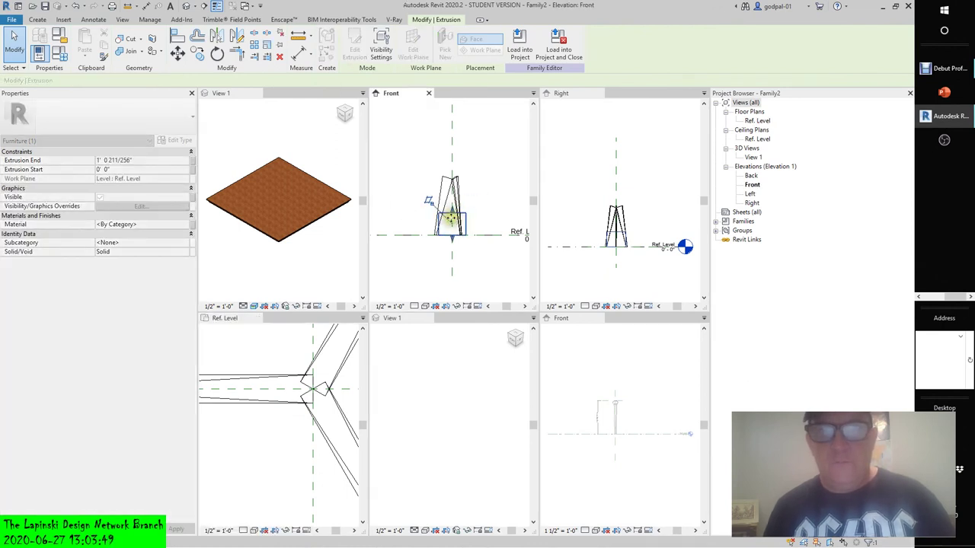
pyautogui.click(449, 227)
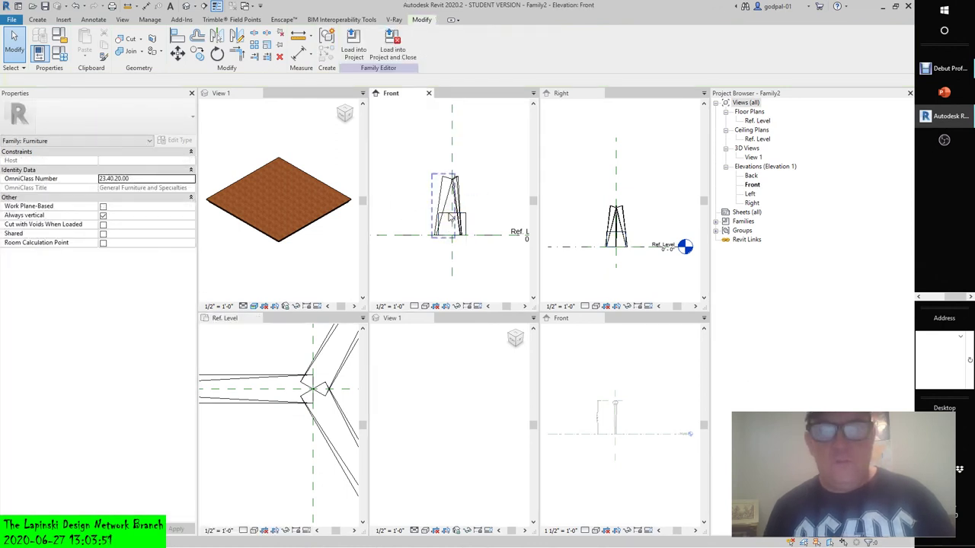
pyautogui.click(449, 223)
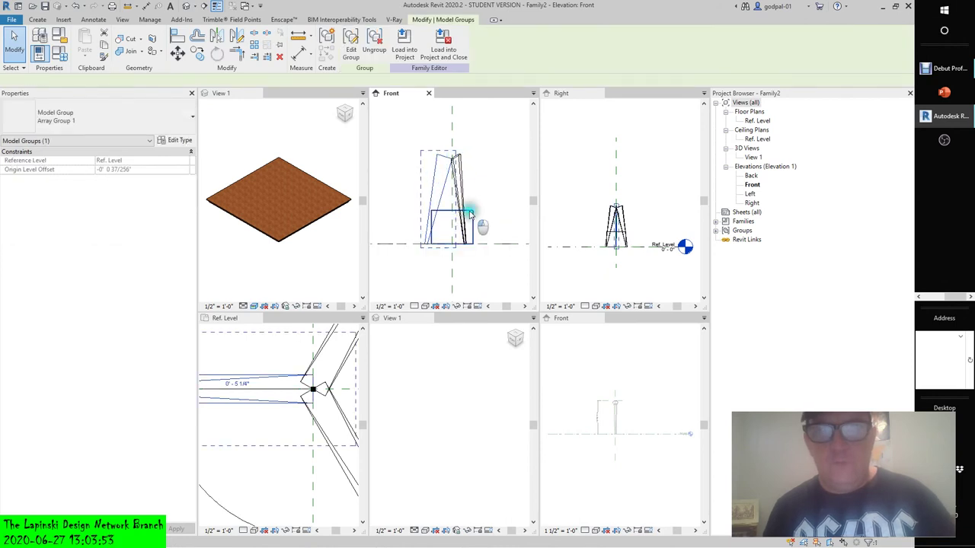
pyautogui.click(464, 214)
pyautogui.moveTo(145, 162); pyautogui.dragTo(65, 160)
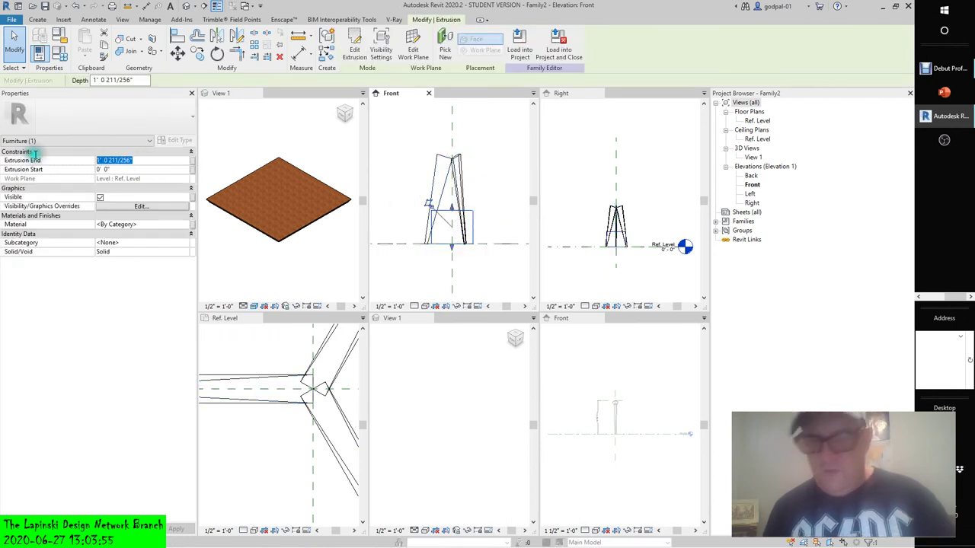
pyautogui.write('75')
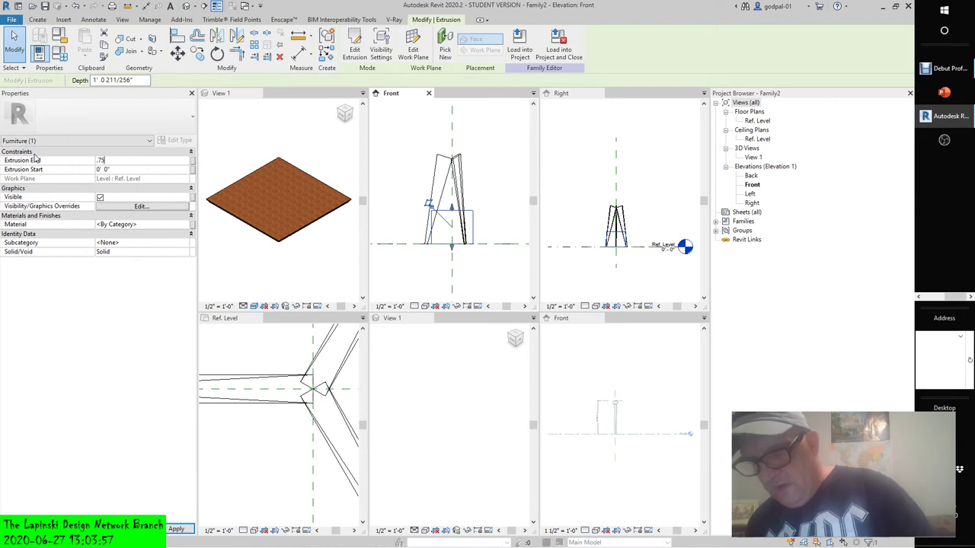
pyautogui.press('Return')
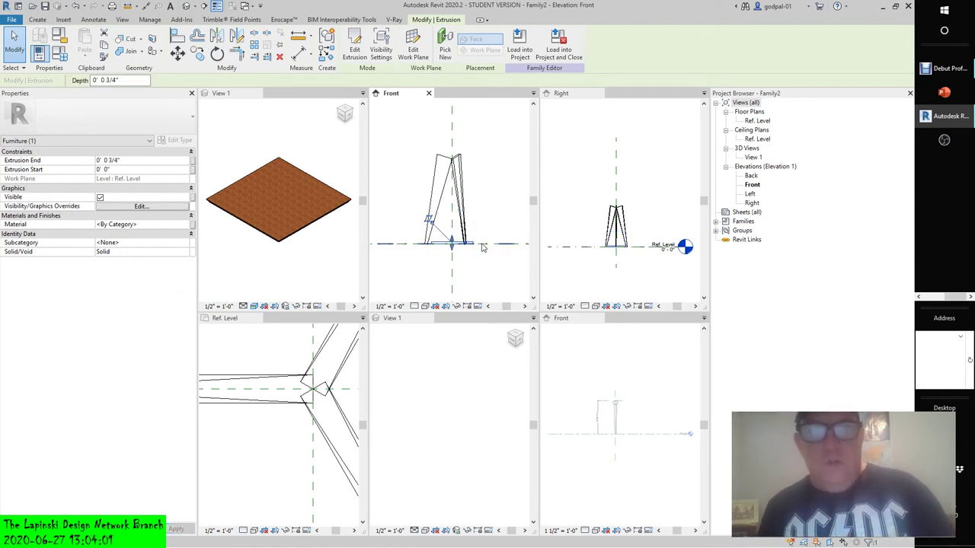
pyautogui.click(112, 170)
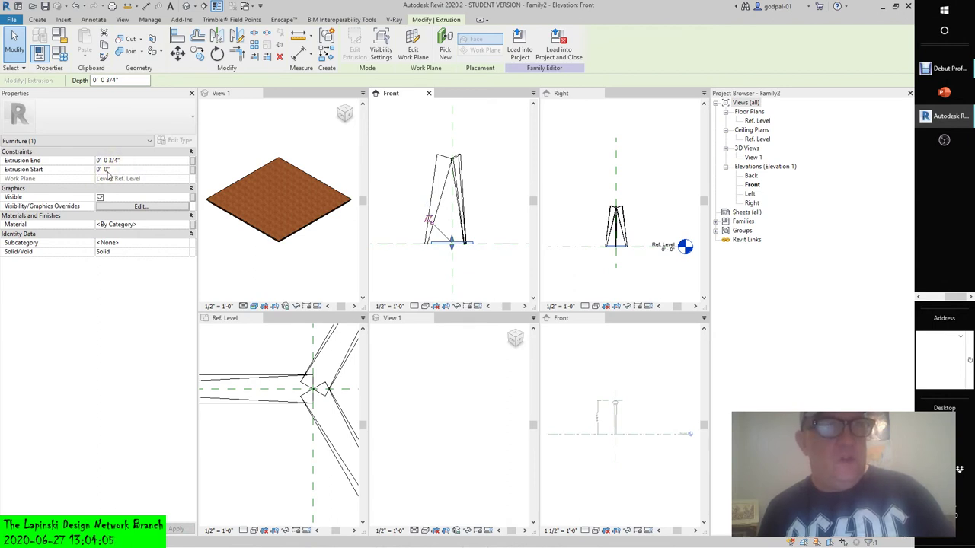
pyautogui.moveTo(123, 169); pyautogui.dragTo(56, 170)
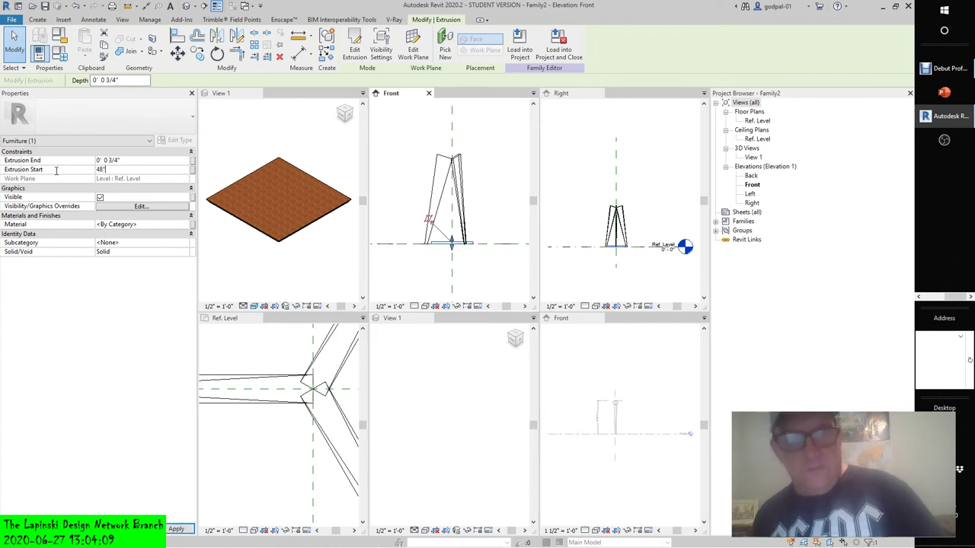
pyautogui.press('Return')
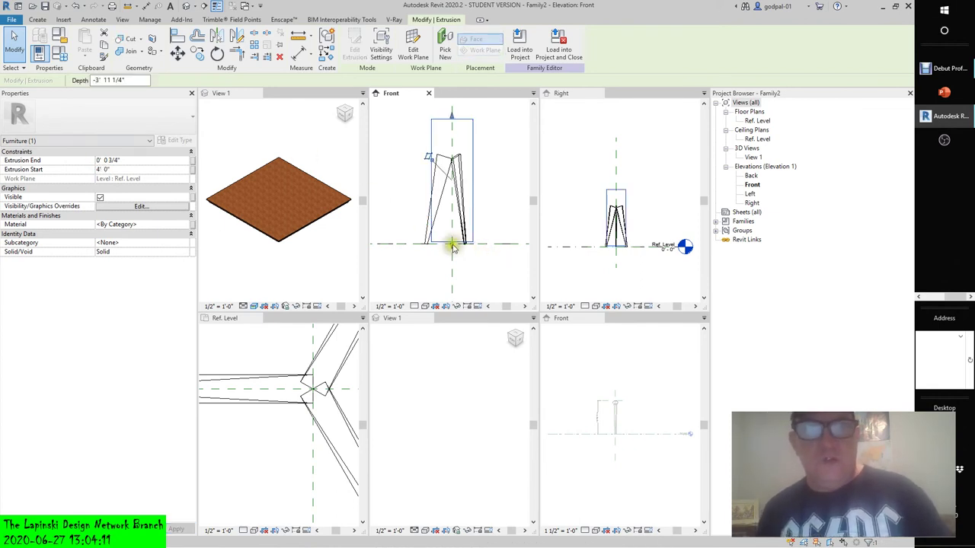
# Step: Drag the extrusion's shape handles and re-enter .75' so it spans above the legs
pyautogui.moveTo(452, 247); pyautogui.dragTo(452, 156)
pyautogui.moveTo(452, 122); pyautogui.dragTo(450, 115)
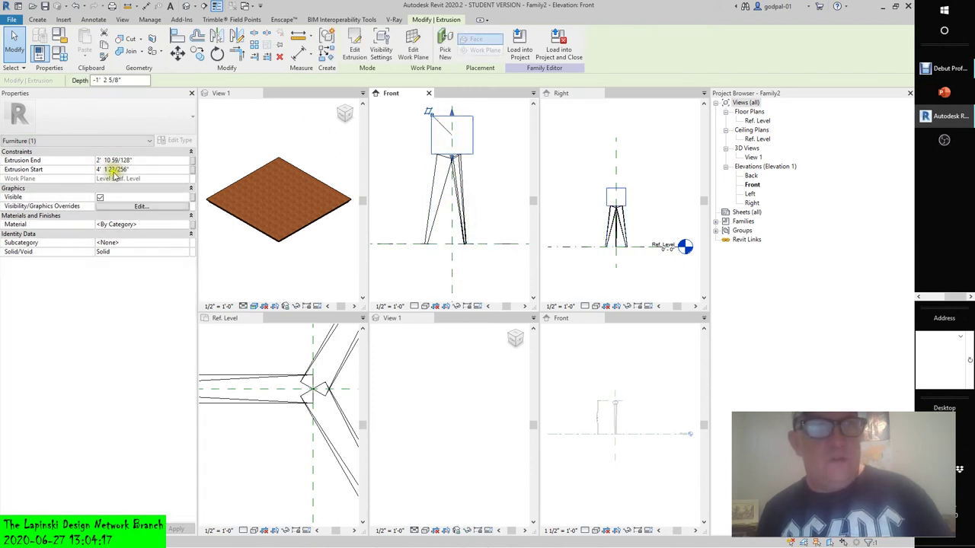
pyautogui.click(112, 160)
pyautogui.write('.75')
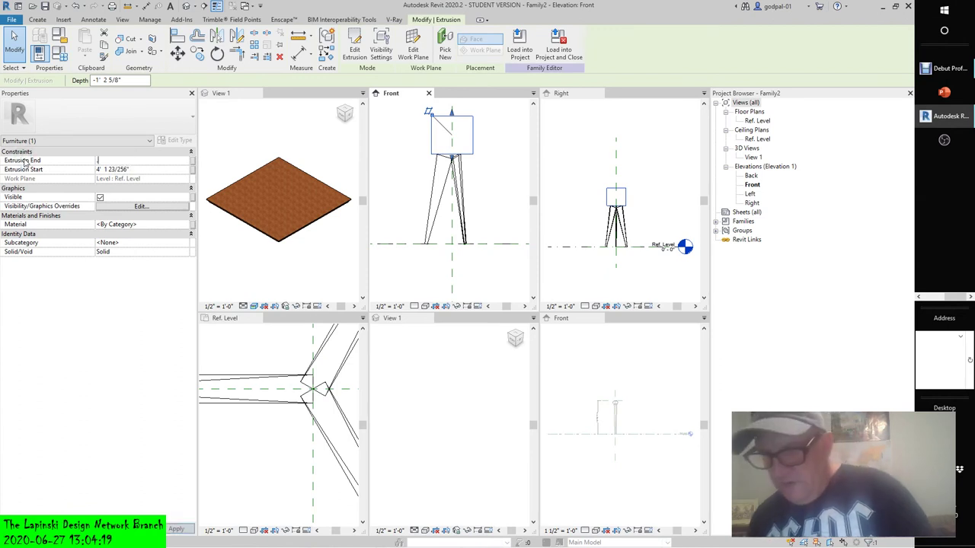
pyautogui.write("'")
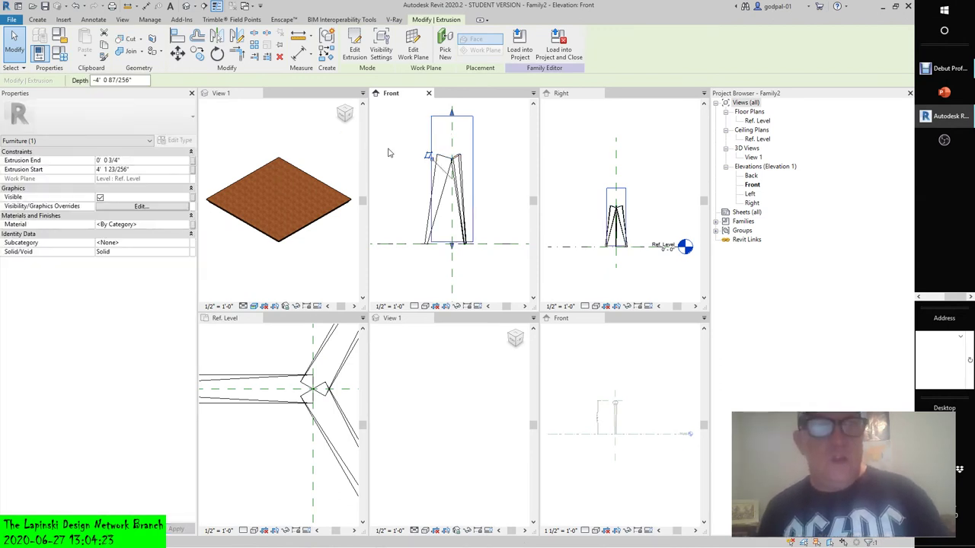
pyautogui.moveTo(452, 246); pyautogui.dragTo(452, 253)
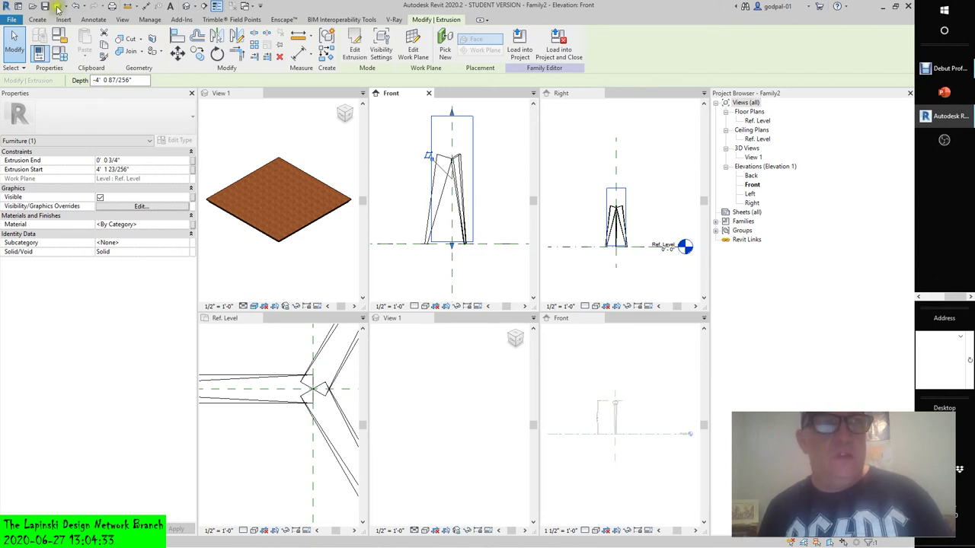
# Step: Undo the depth change, drag the seat's top face down to about 3' 0", then deselect it
pyautogui.click(79, 5)
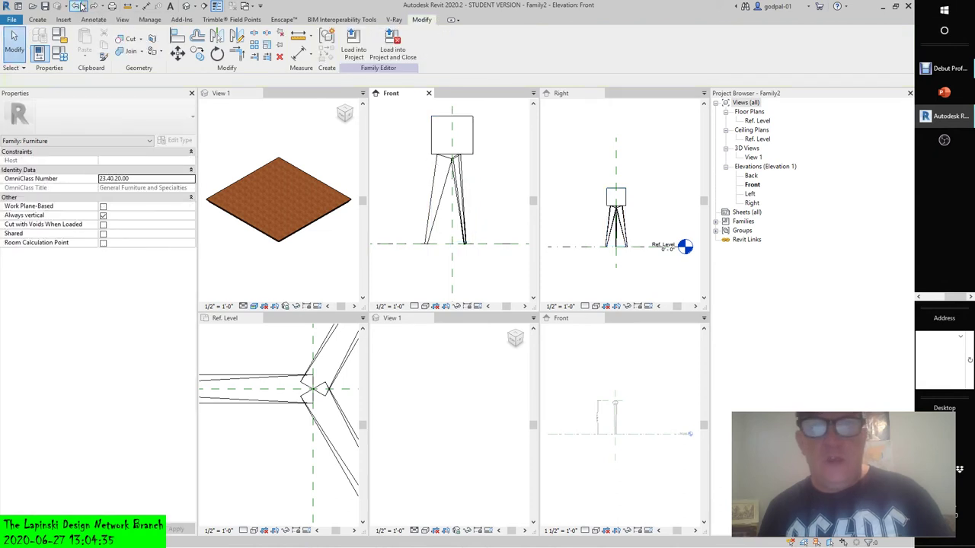
pyautogui.click(451, 116)
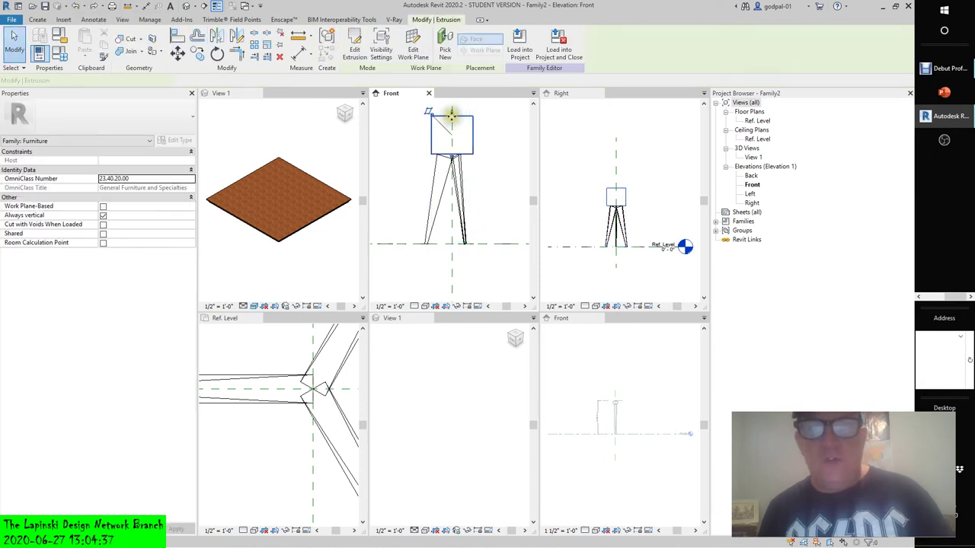
pyautogui.moveTo(451, 117); pyautogui.dragTo(457, 148)
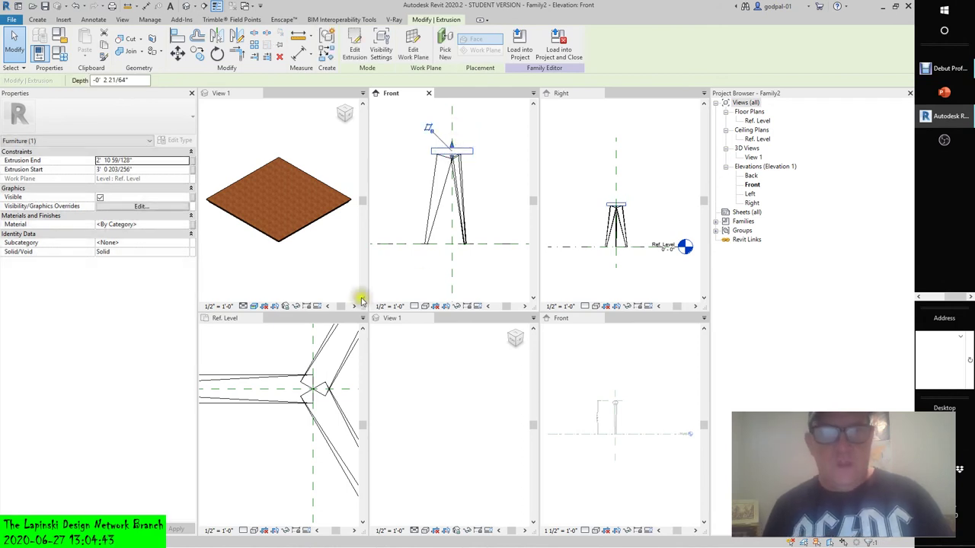
pyautogui.scroll(-3, 284, 364)
pyautogui.scroll(-3, 297, 404)
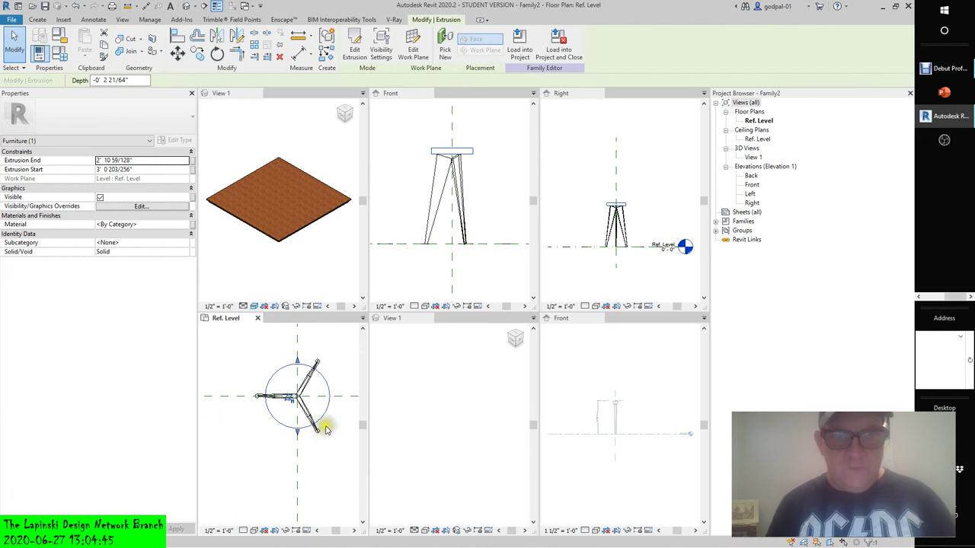
pyautogui.click(322, 424)
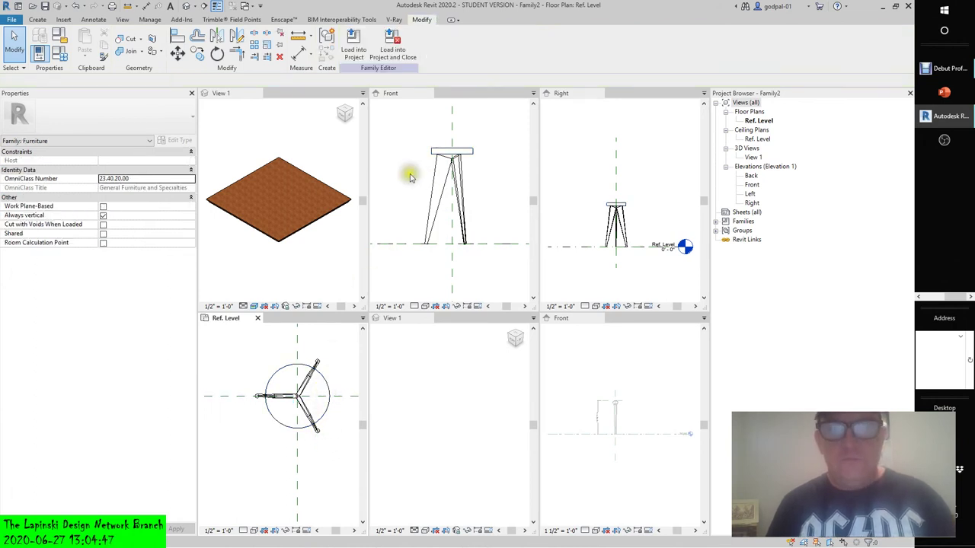
pyautogui.click(320, 417)
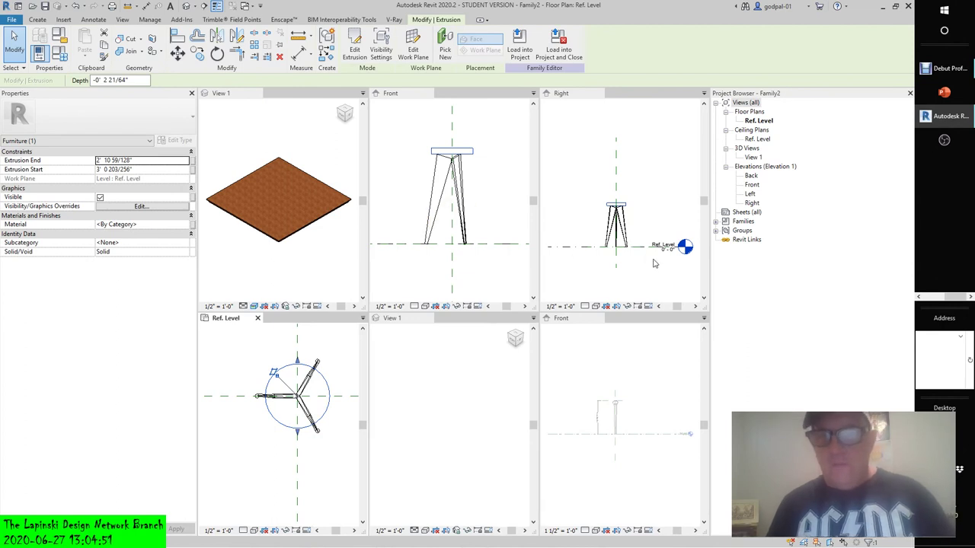
pyautogui.scroll(2, 633, 221)
pyautogui.scroll(2, 640, 226)
pyautogui.scroll(-2, 639, 226)
pyautogui.press('Escape')
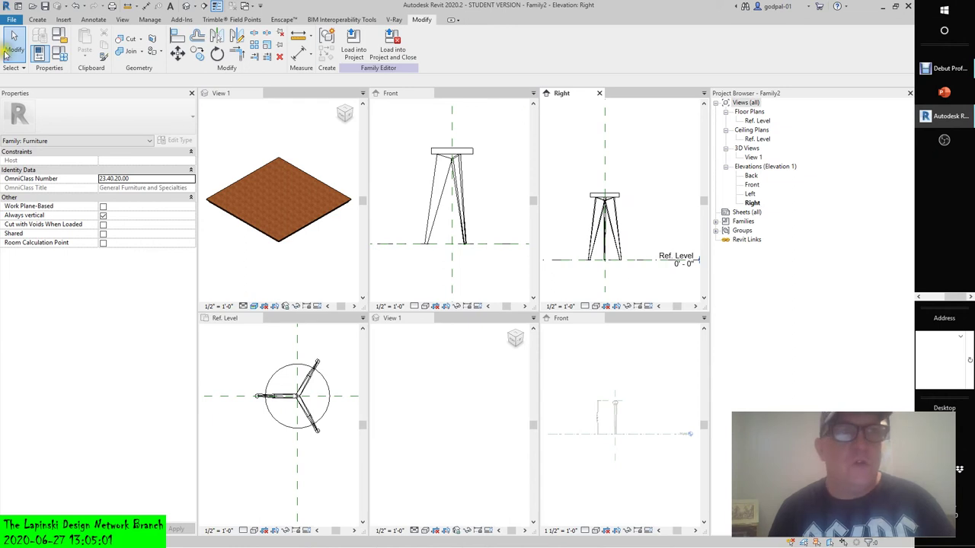
# Step: Sketch a horizontal reference plane across the legs below the seat in the Right elevation
pyautogui.click(601, 89)
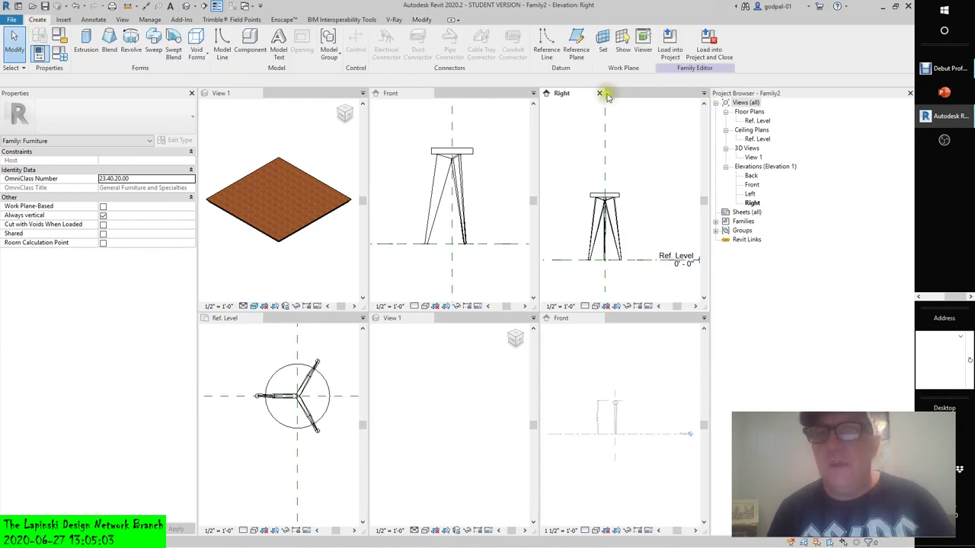
pyautogui.click(576, 44)
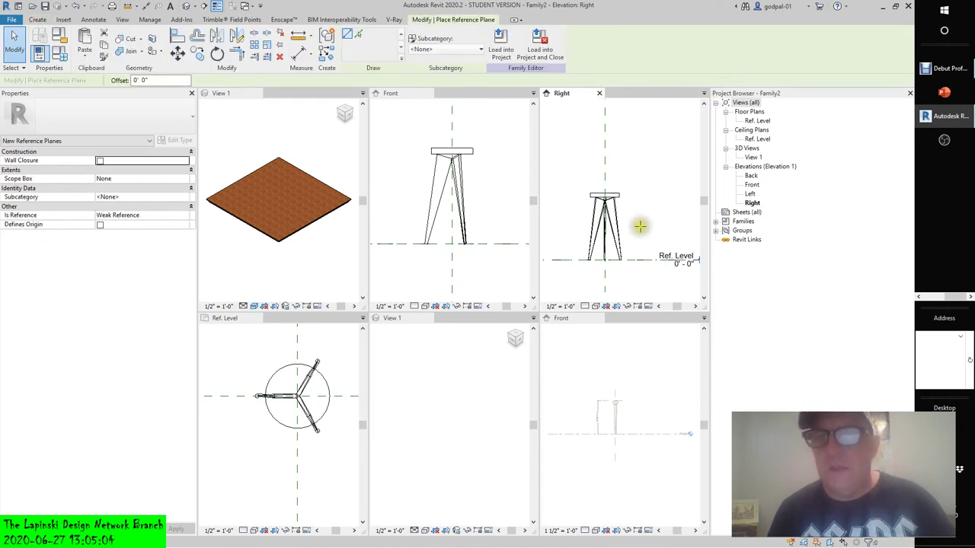
pyautogui.click(558, 254)
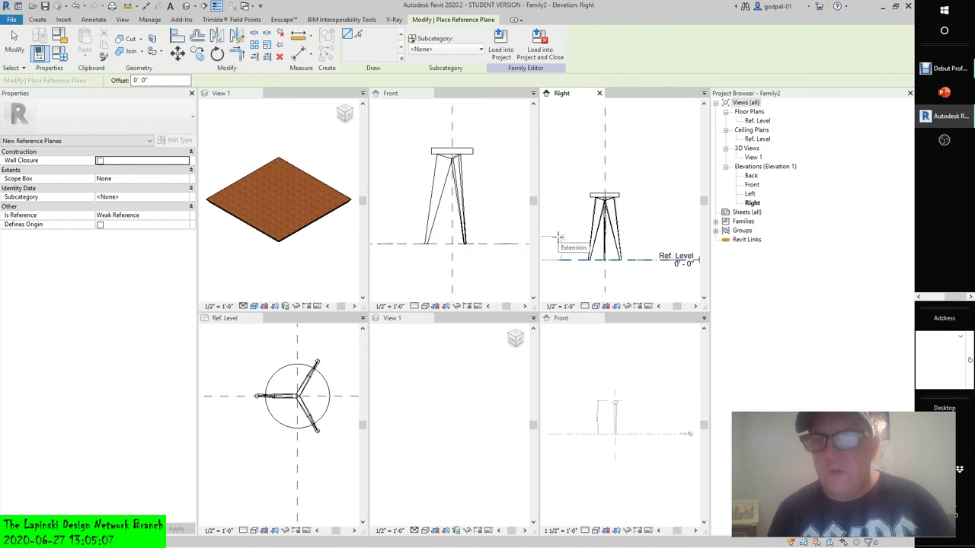
pyautogui.click(558, 238)
pyautogui.click(666, 239)
pyautogui.press('Escape')
pyautogui.press('Escape')
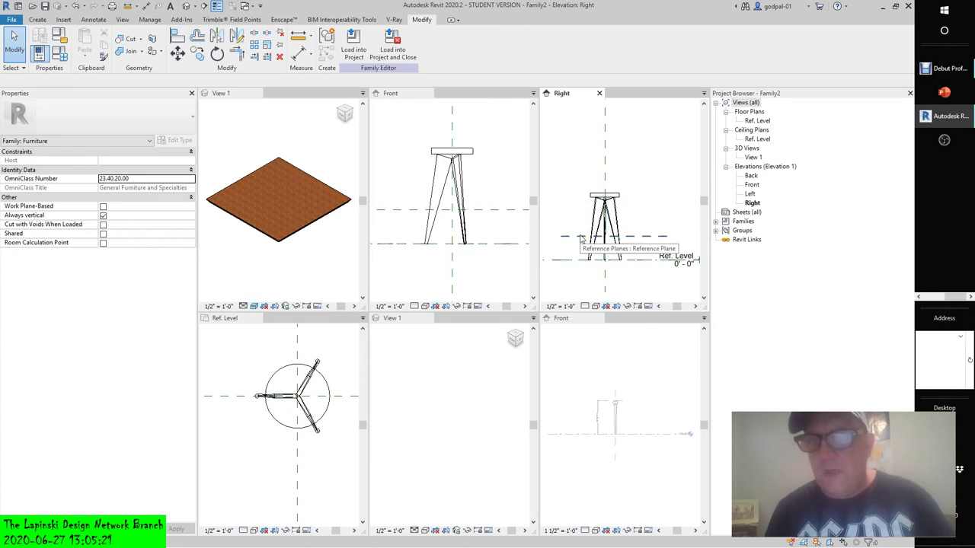
# Step: Open the default {3D} view without saving, orbit the stool, and show the work plane
pyautogui.click(457, 394)
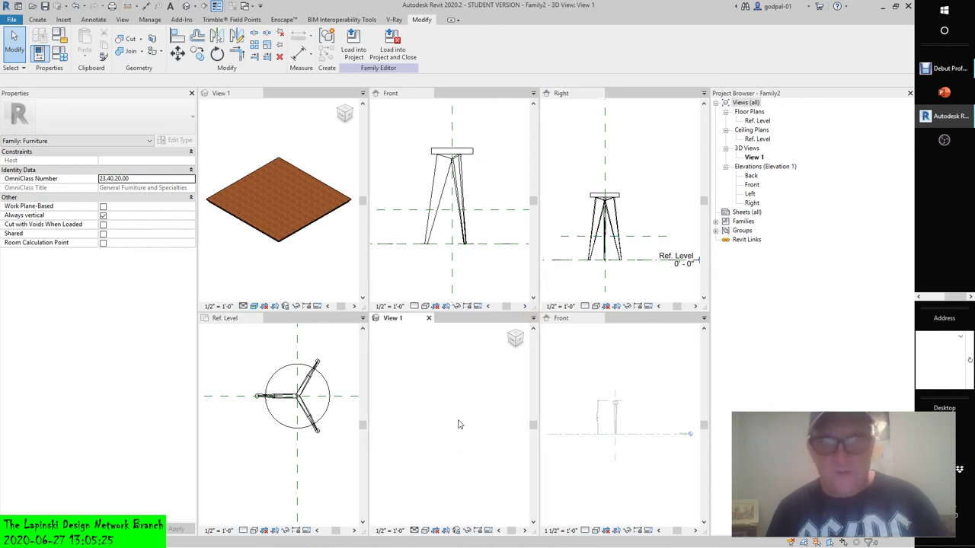
pyautogui.click(458, 422)
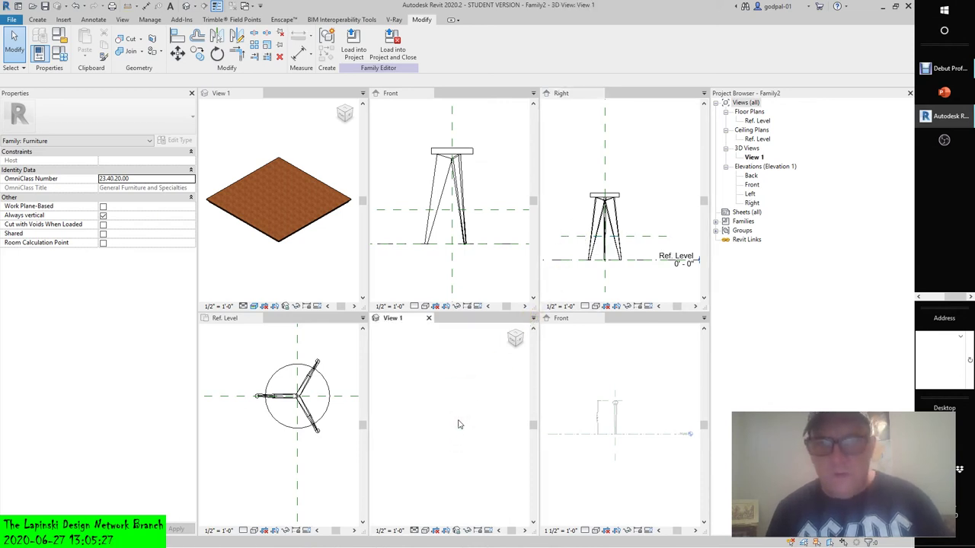
pyautogui.click(458, 427)
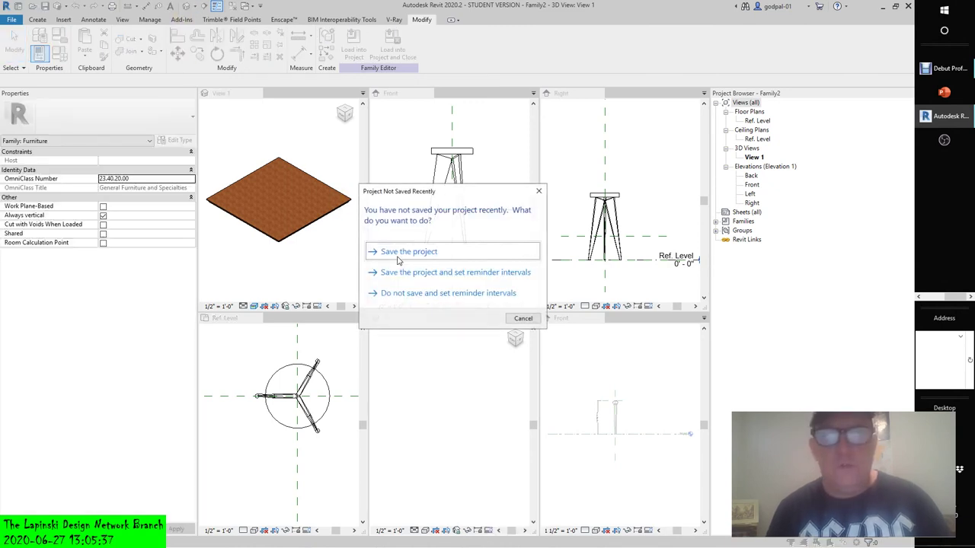
pyautogui.click(523, 318)
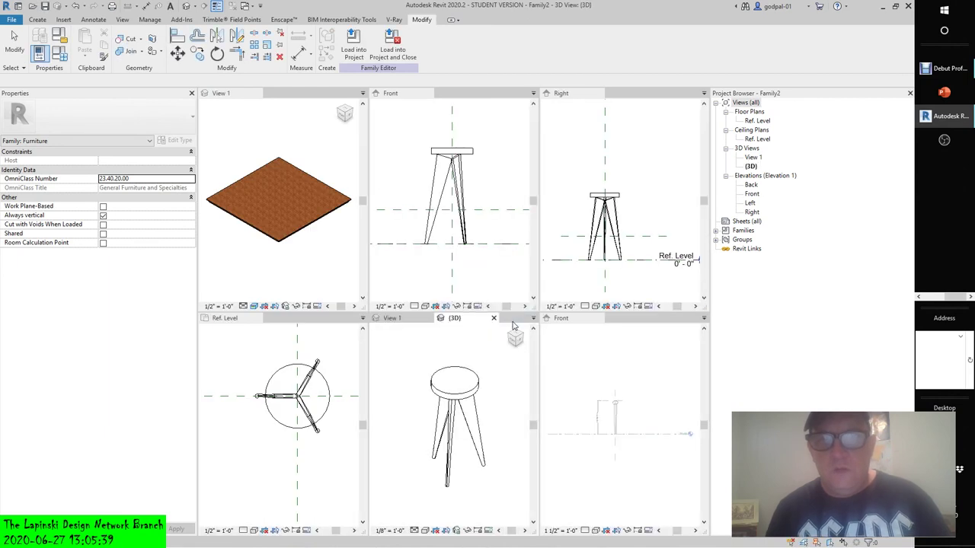
pyautogui.keyDown('shift'); pyautogui.moveTo(473, 379); pyautogui.dragTo(409, 444, button='middle'); pyautogui.keyUp('shift')
pyautogui.click(37, 19)
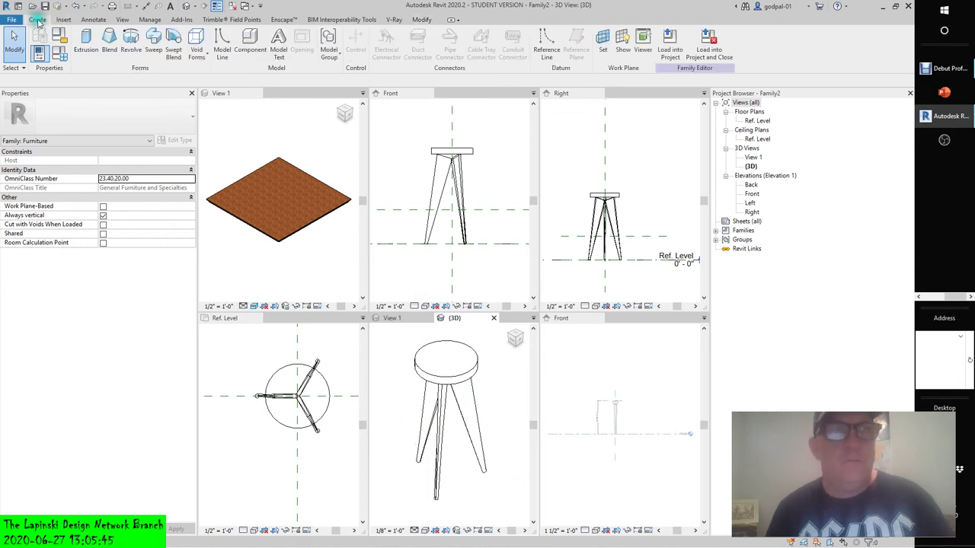
pyautogui.click(622, 48)
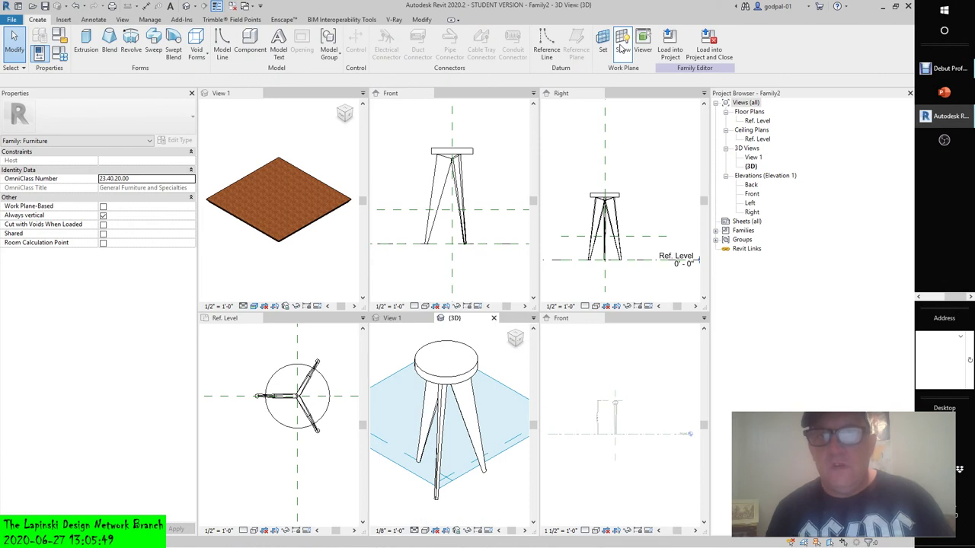
# Step: Set the work plane by picking the new mid-leg reference plane in the Right view
pyautogui.click(602, 43)
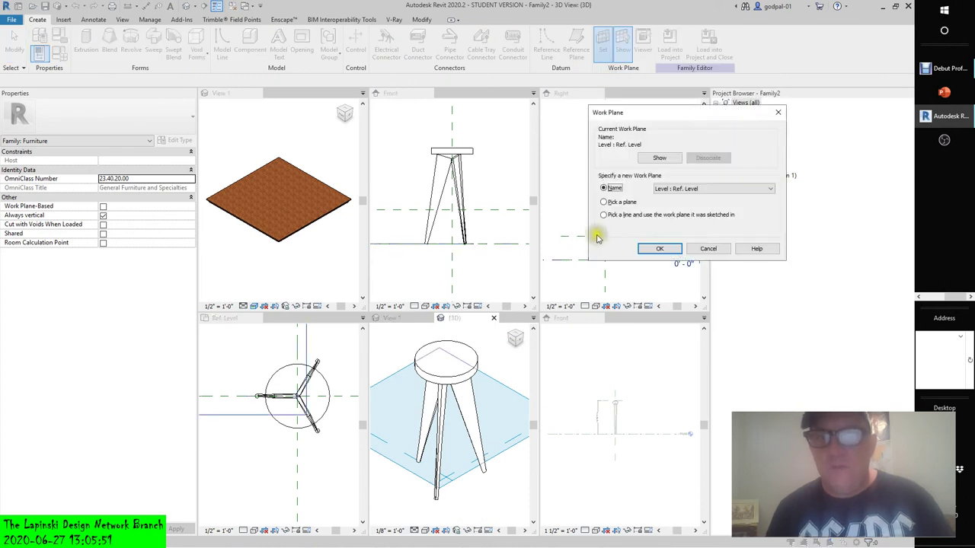
pyautogui.click(604, 202)
pyautogui.click(660, 248)
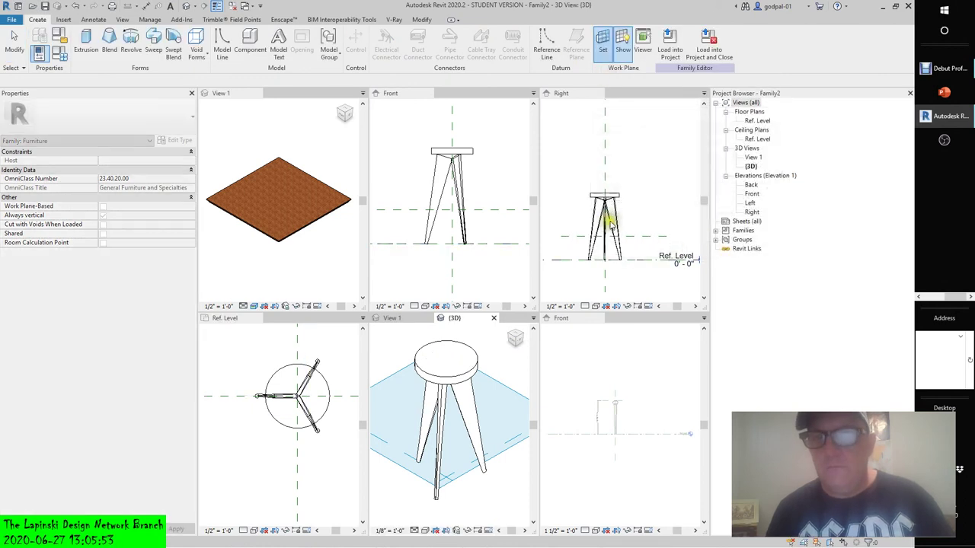
pyautogui.click(579, 230)
pyautogui.click(582, 236)
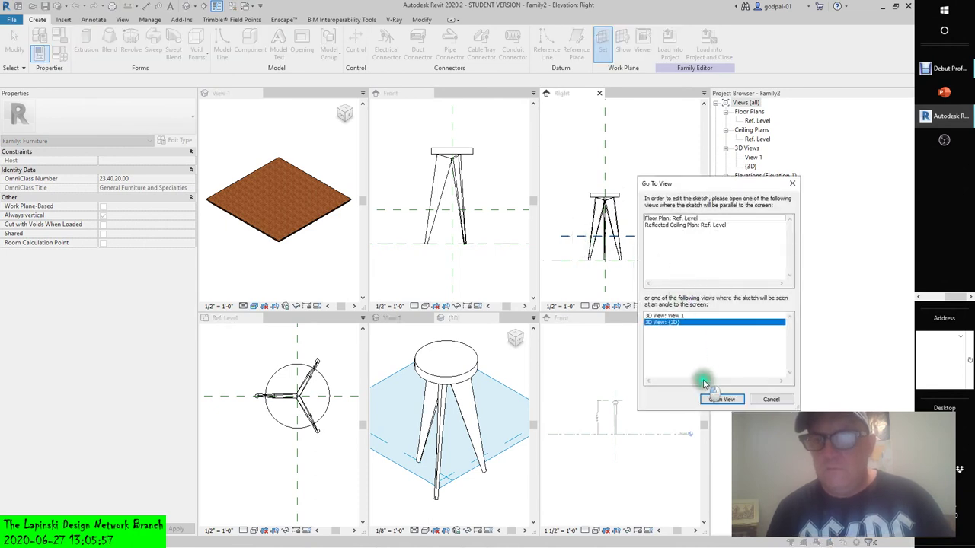
pyautogui.click(717, 399)
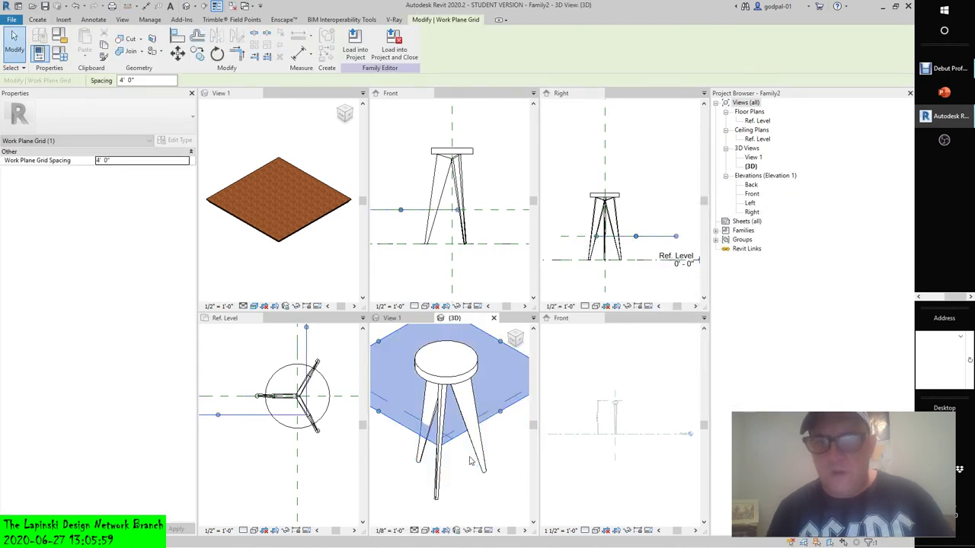
# Step: In the Ref. Level plan, drag the work plane grid edges down and right to surround the stool
pyautogui.scroll(-4, 466, 443)
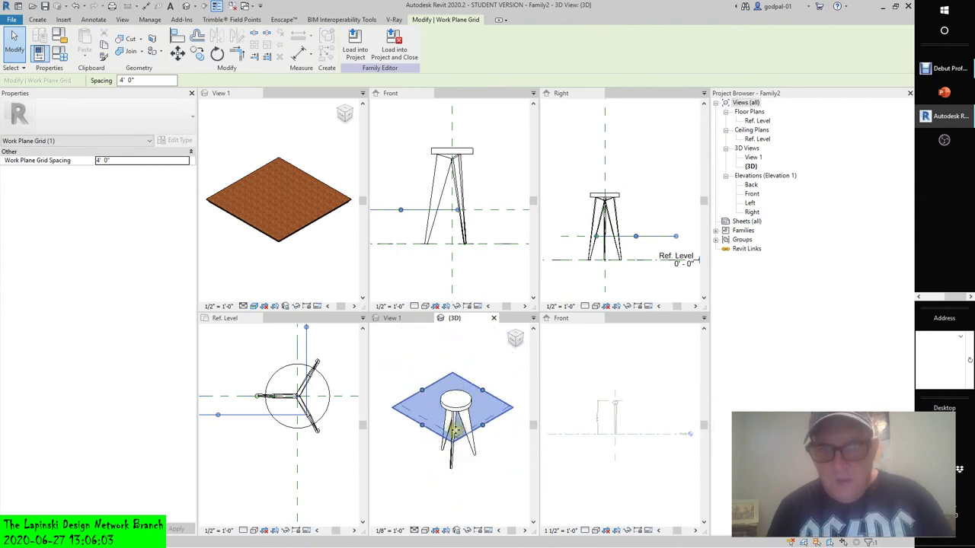
pyautogui.scroll(5, 450, 438)
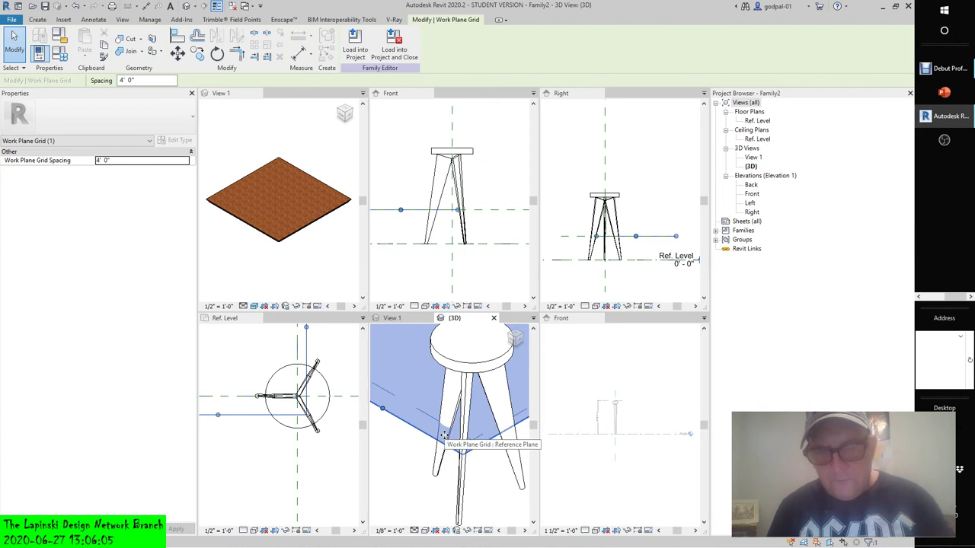
pyautogui.scroll(-2, 457, 427)
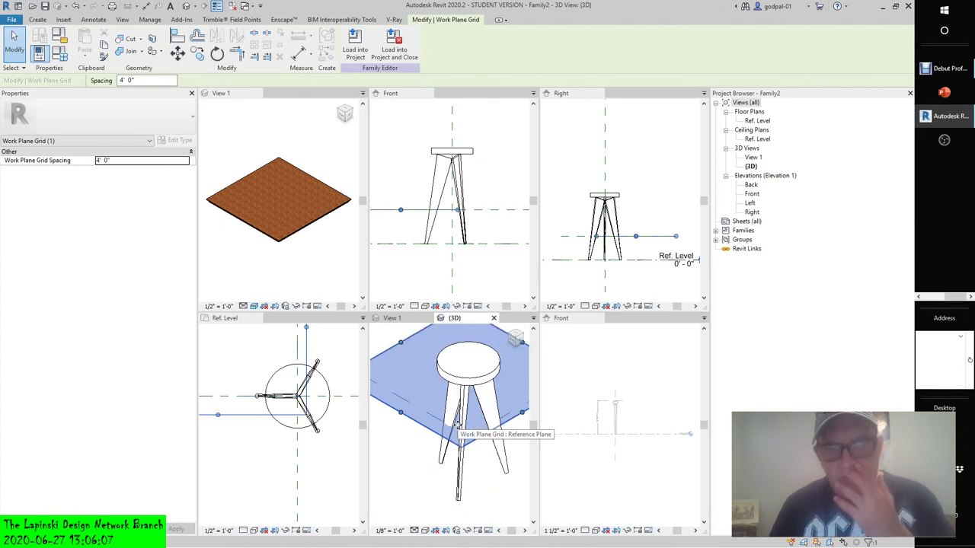
pyautogui.scroll(-2, 457, 430)
pyautogui.click(219, 430)
pyautogui.moveTo(217, 417); pyautogui.dragTo(217, 488)
pyautogui.scroll(-2, 269, 393)
pyautogui.moveTo(275, 392); pyautogui.dragTo(339, 391)
pyautogui.scroll(4, 246, 408)
pyautogui.click(37, 19)
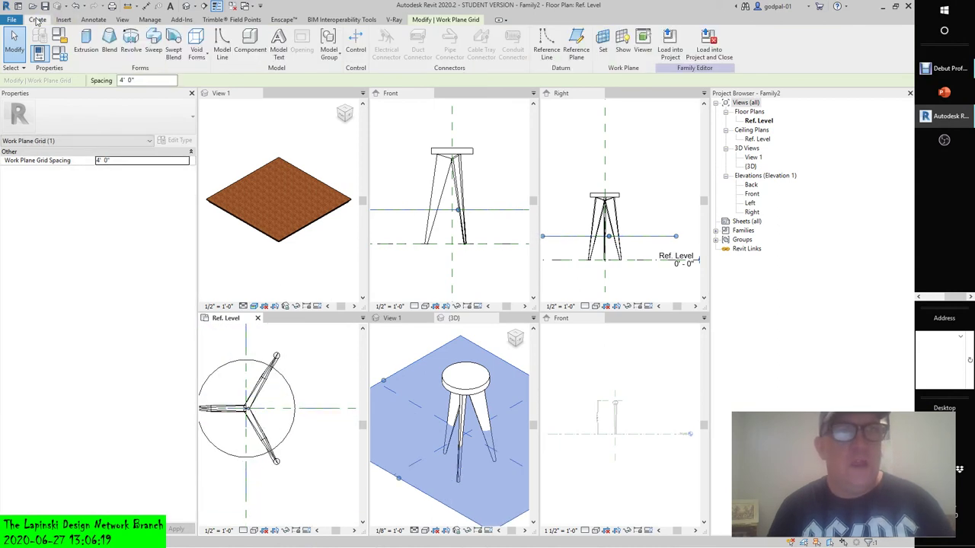
# Step: Create a solid sweep whose finished path is the round seat's circular edge in the Ref. Level plan
pyautogui.click(153, 42)
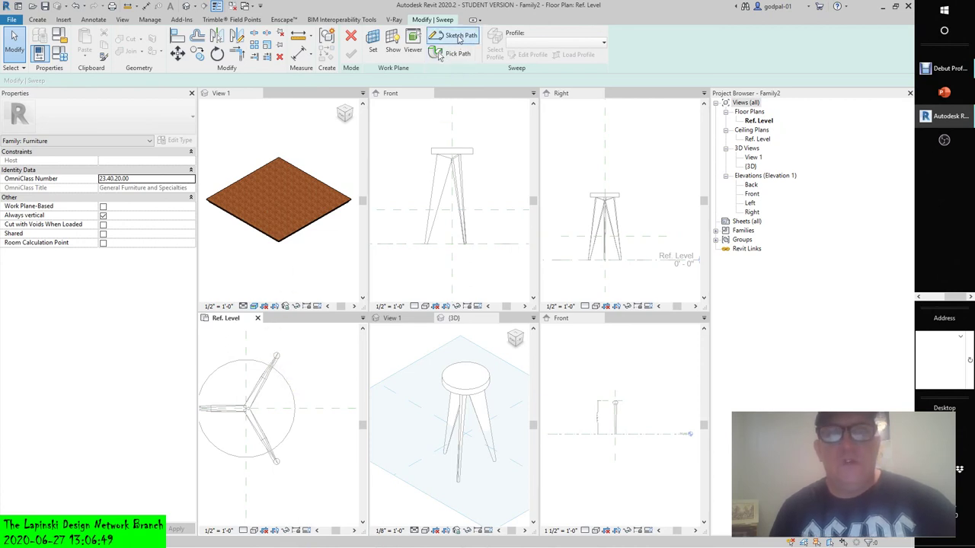
pyautogui.click(455, 53)
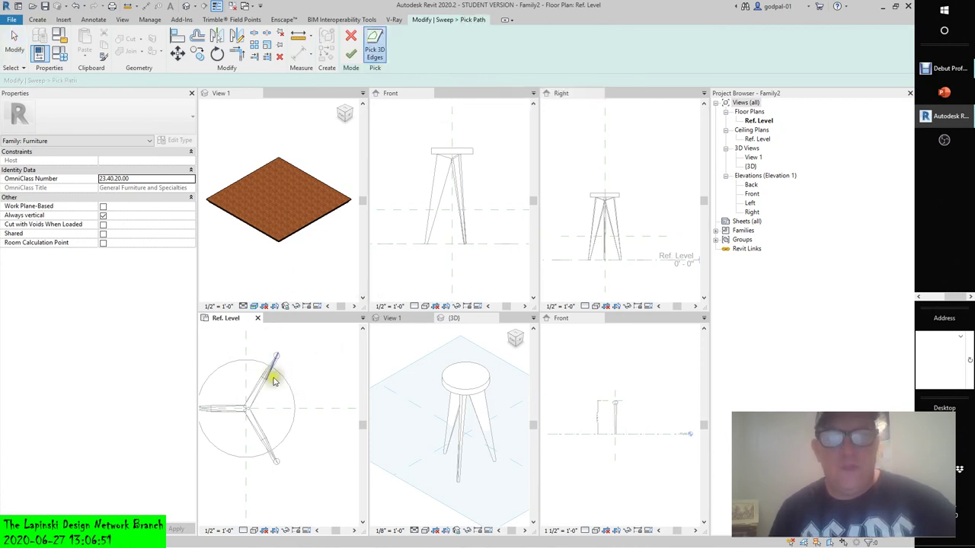
pyautogui.click(287, 387)
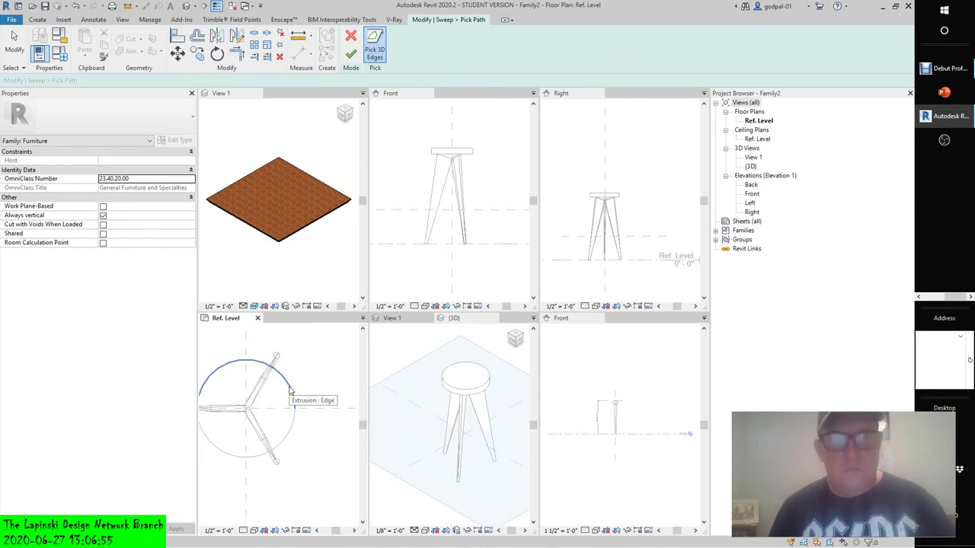
pyautogui.click(290, 391)
pyautogui.click(319, 391)
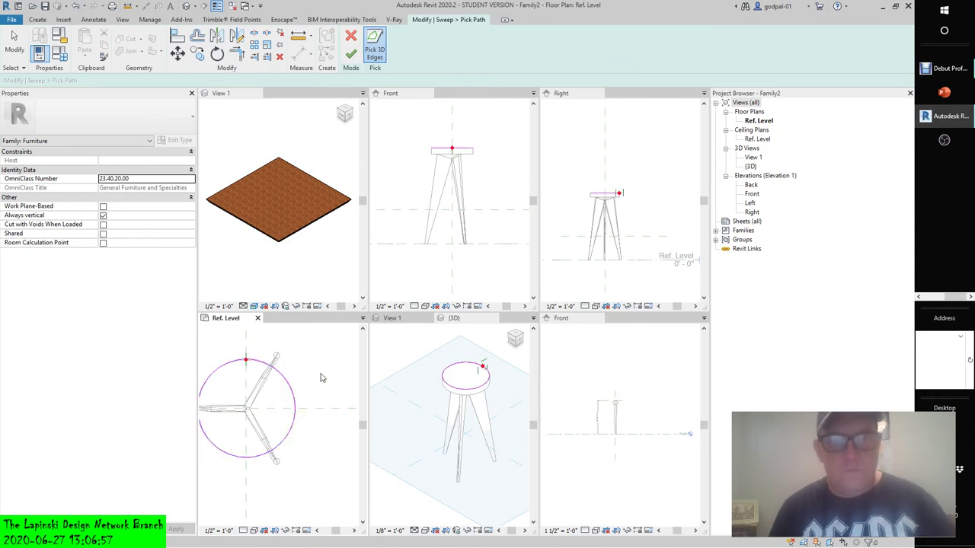
pyautogui.middleClick(338, 371)
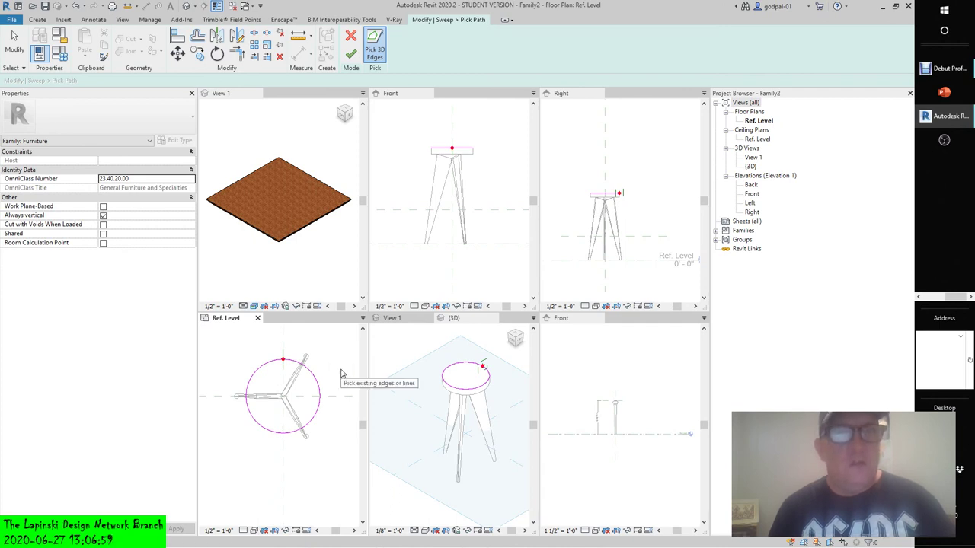
pyautogui.click(350, 54)
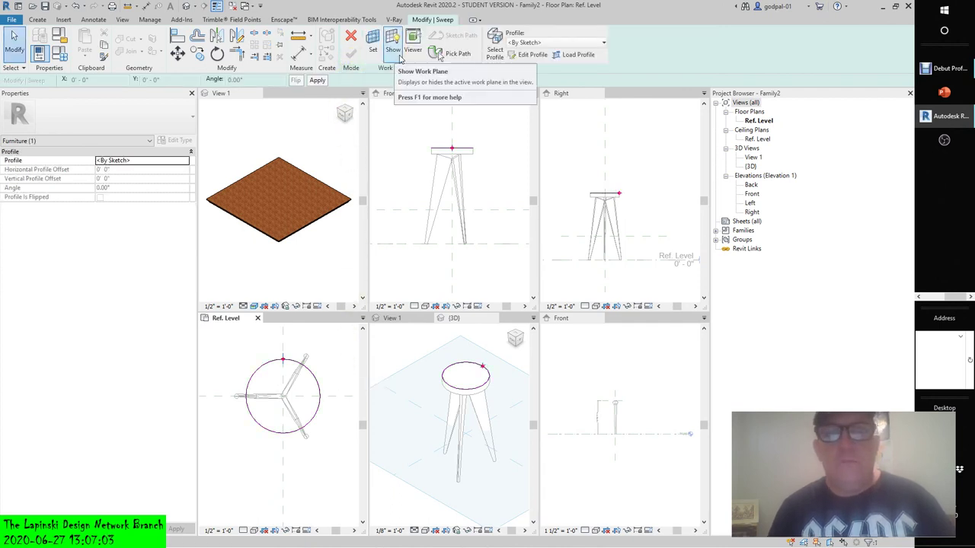
# Step: In the Left elevation, sketch a small circle centred on the seat-edge path point as the sweep profile
pyautogui.click(524, 60)
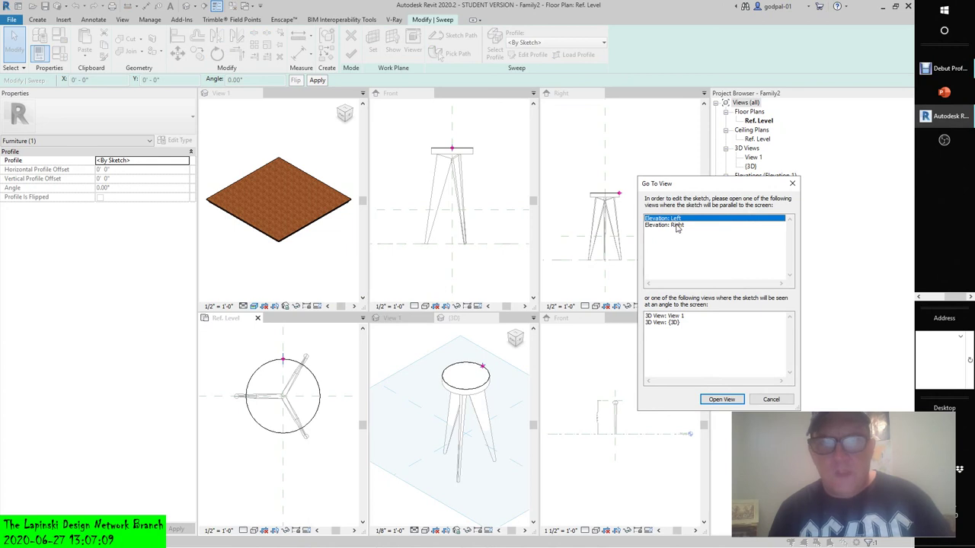
pyautogui.click(720, 399)
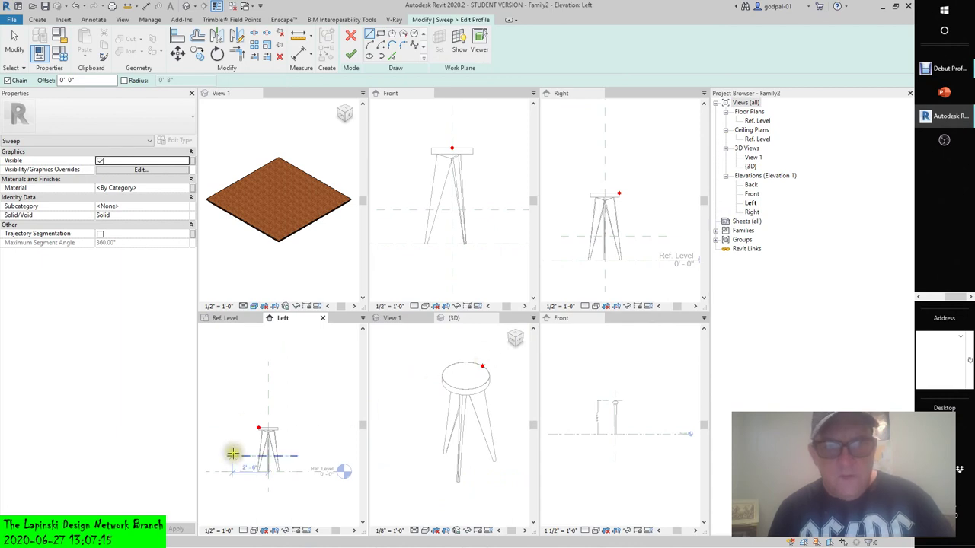
pyautogui.scroll(5, 255, 442)
pyautogui.scroll(3, 266, 398)
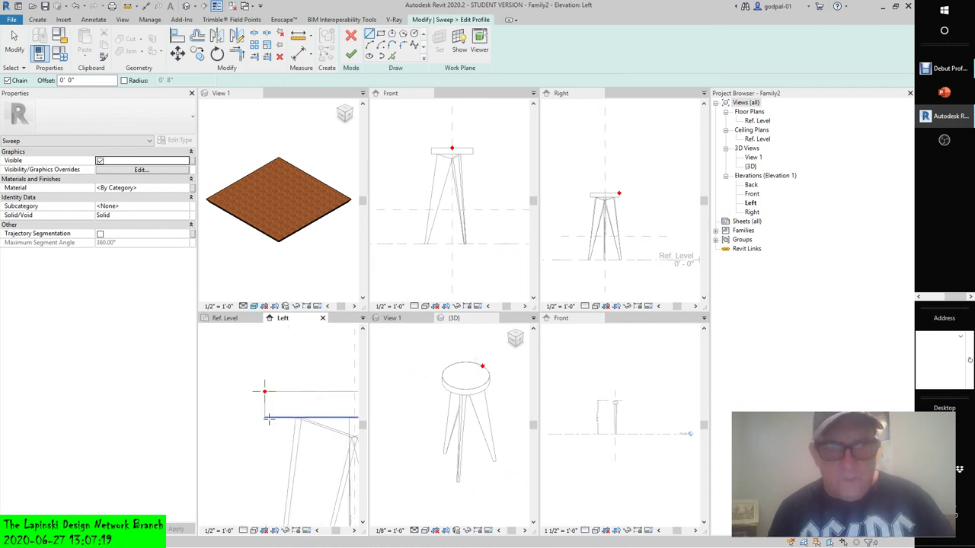
pyautogui.click(264, 391)
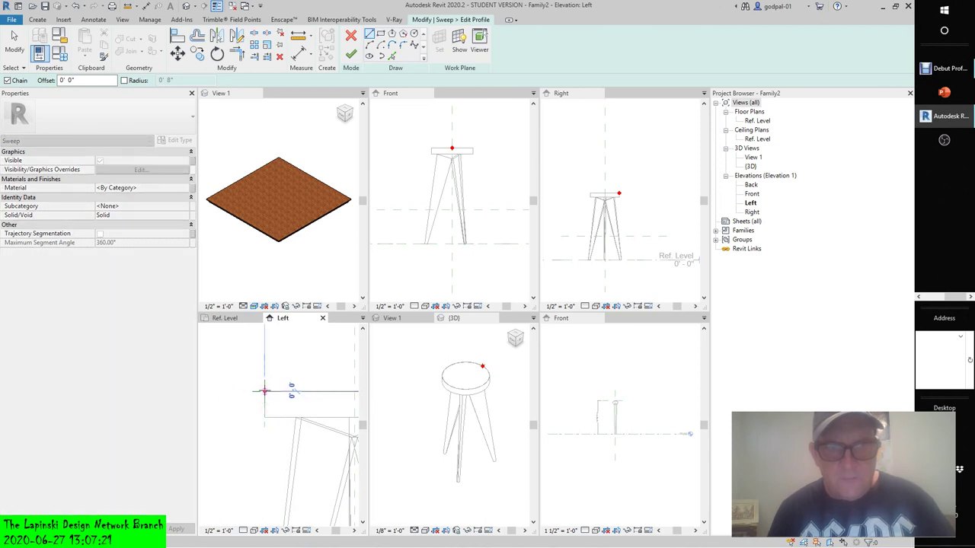
pyautogui.click(414, 34)
pyautogui.click(264, 393)
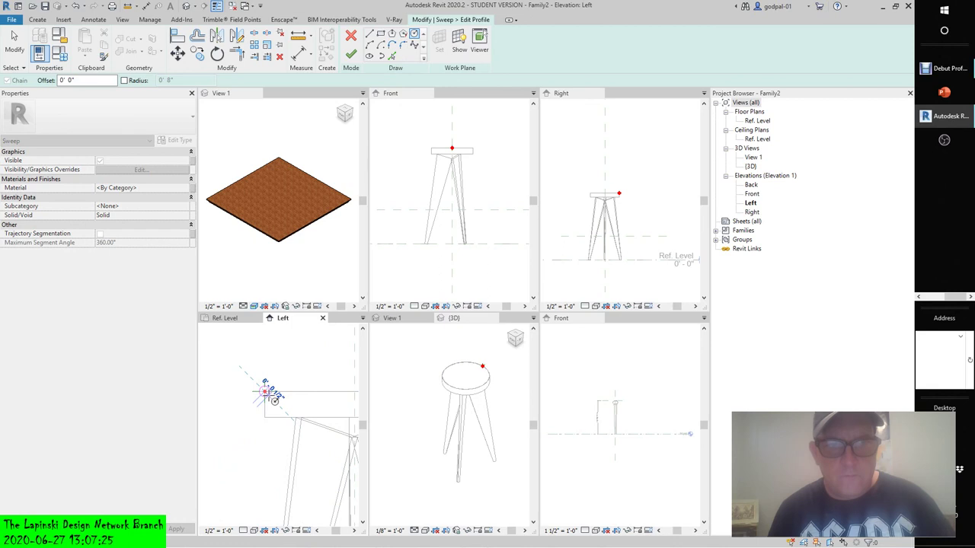
pyautogui.click(272, 397)
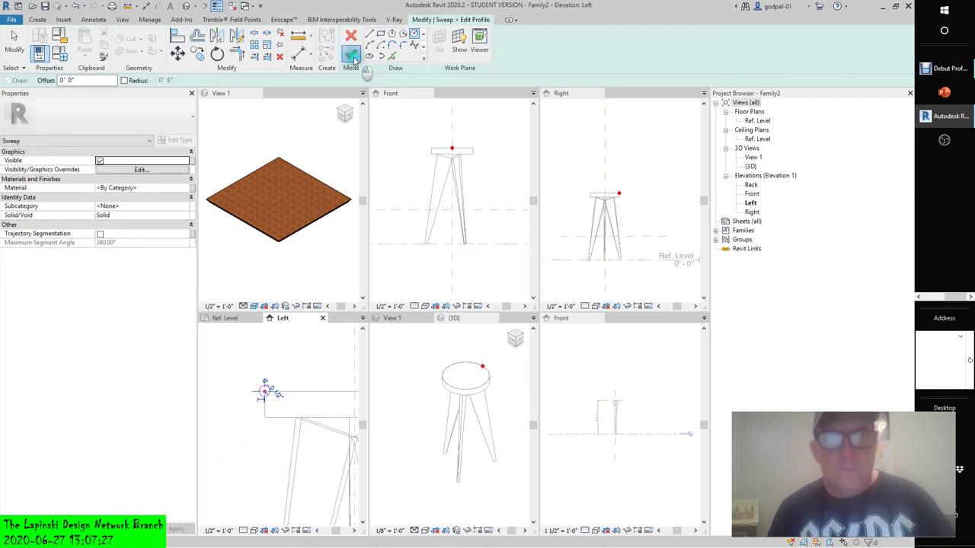
pyautogui.click(352, 55)
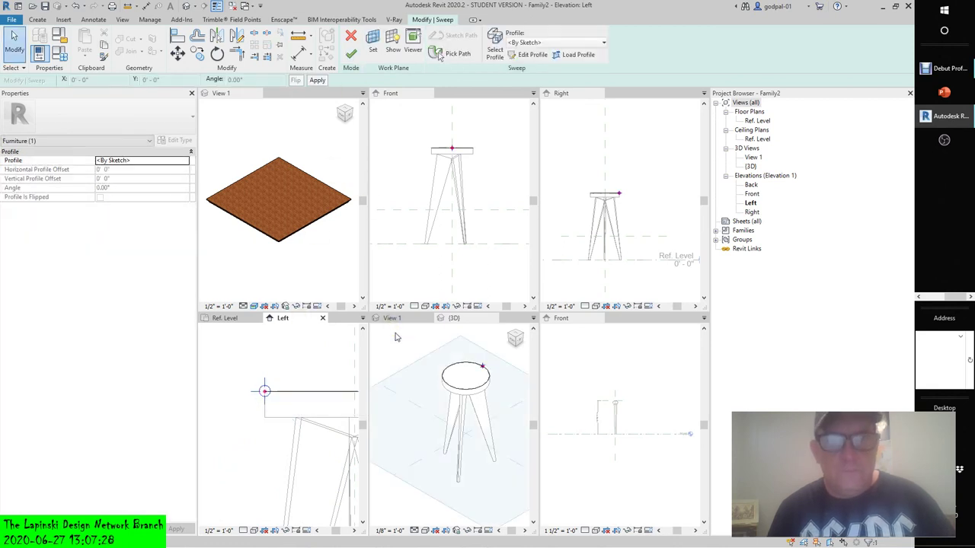
pyautogui.click(350, 55)
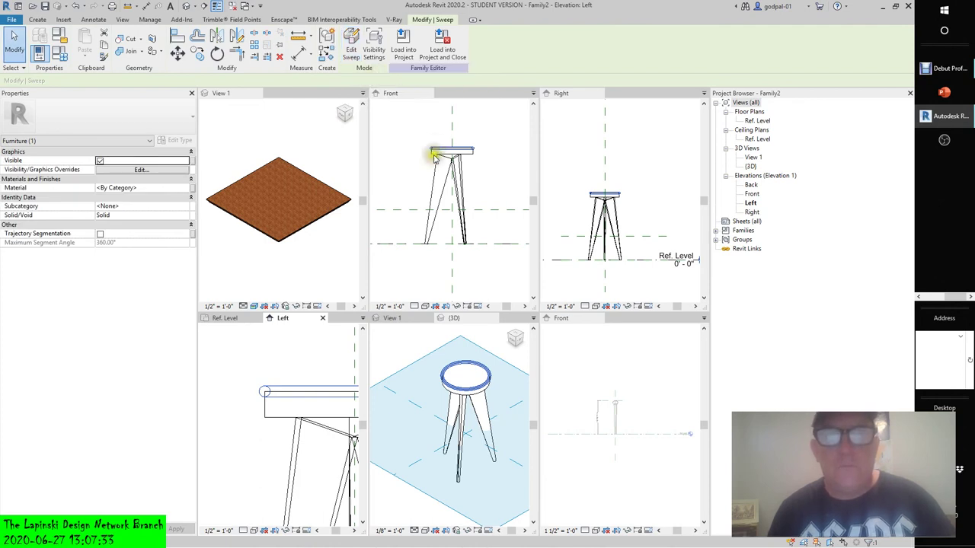
pyautogui.scroll(2, 457, 400)
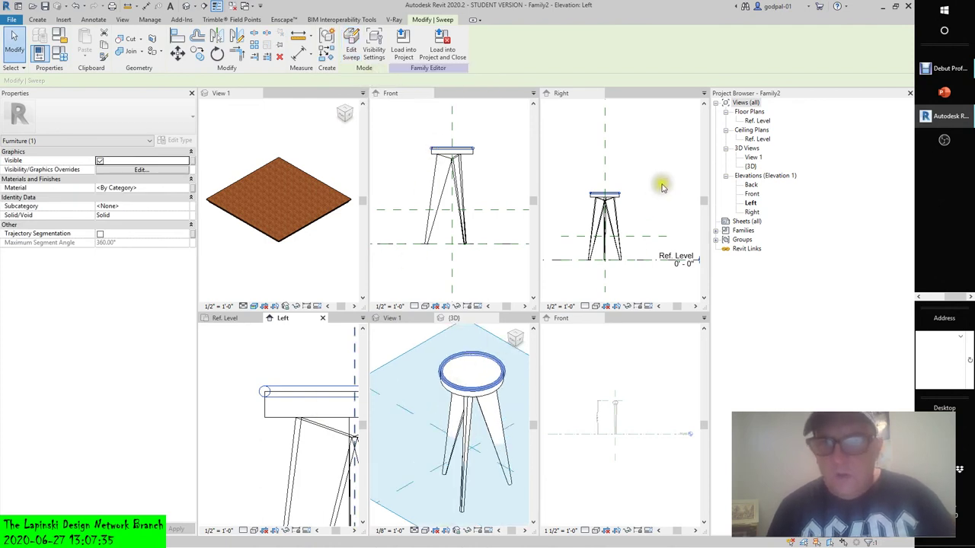
pyautogui.click(632, 190)
pyautogui.scroll(4, 619, 193)
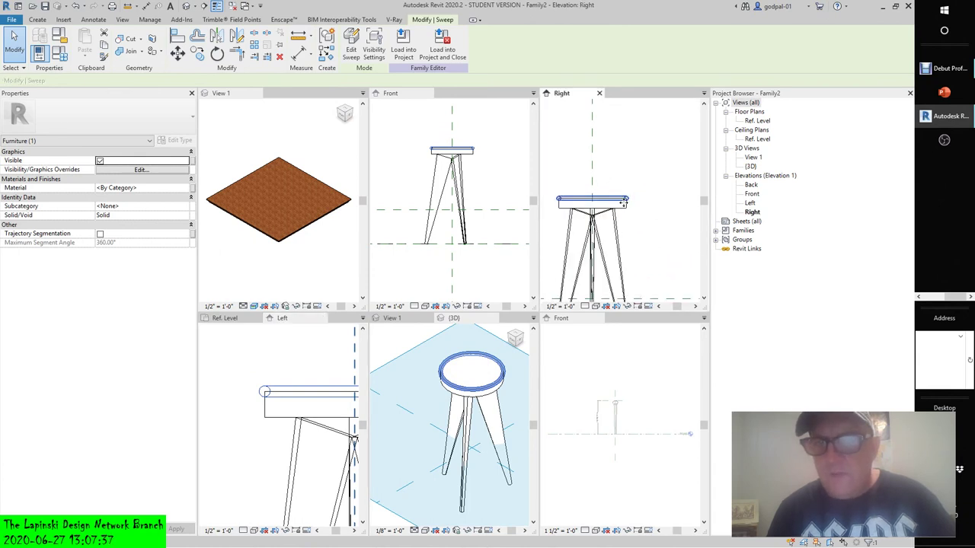
pyautogui.click(562, 215)
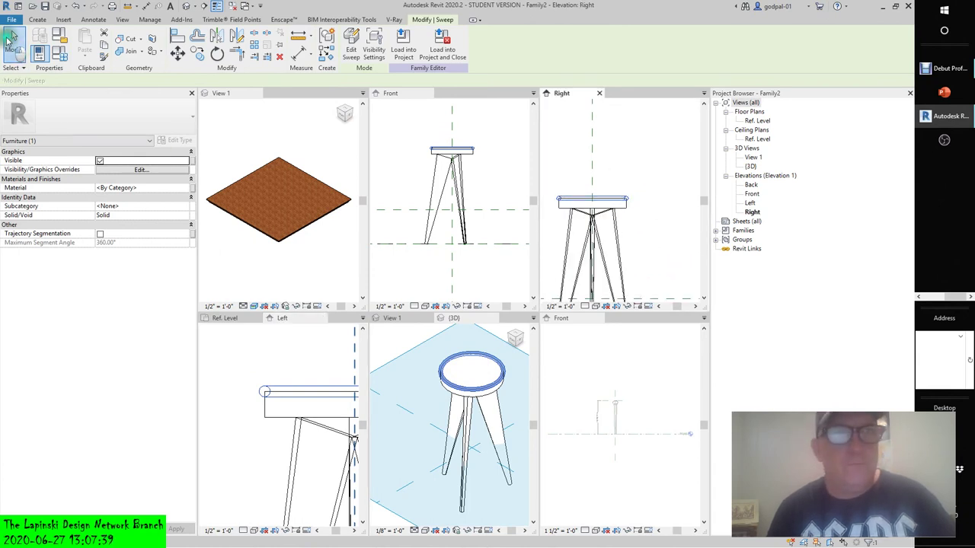
pyautogui.click(569, 200)
pyautogui.scroll(-3, 660, 263)
pyautogui.moveTo(660, 264); pyautogui.dragTo(663, 242, button='middle')
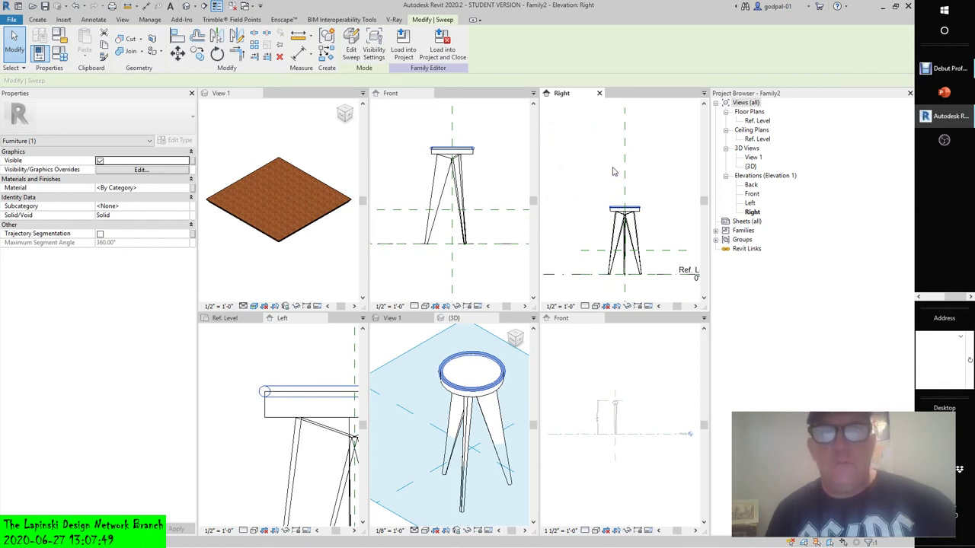
pyautogui.click(596, 203)
pyautogui.click(609, 207)
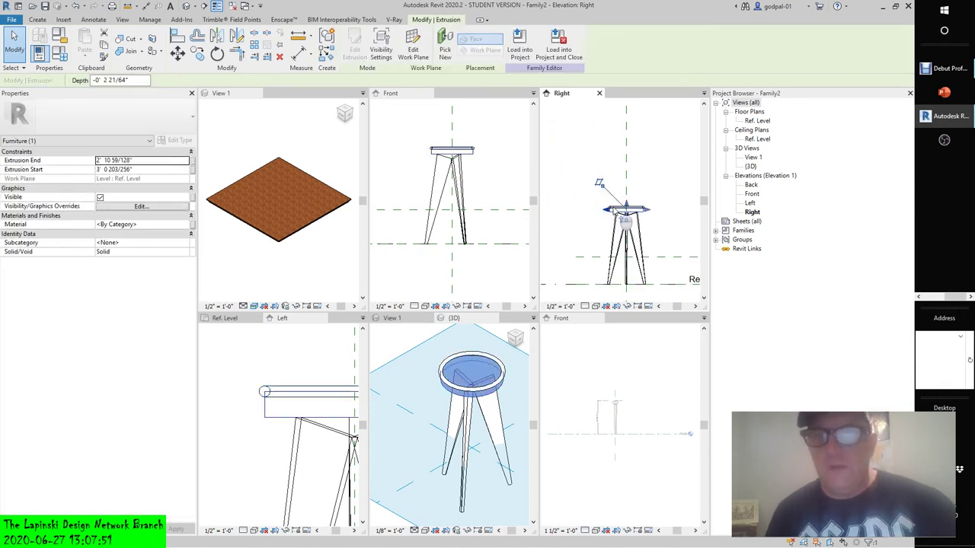
pyautogui.scroll(3, 626, 187)
pyautogui.click(655, 196)
pyautogui.scroll(2, 655, 195)
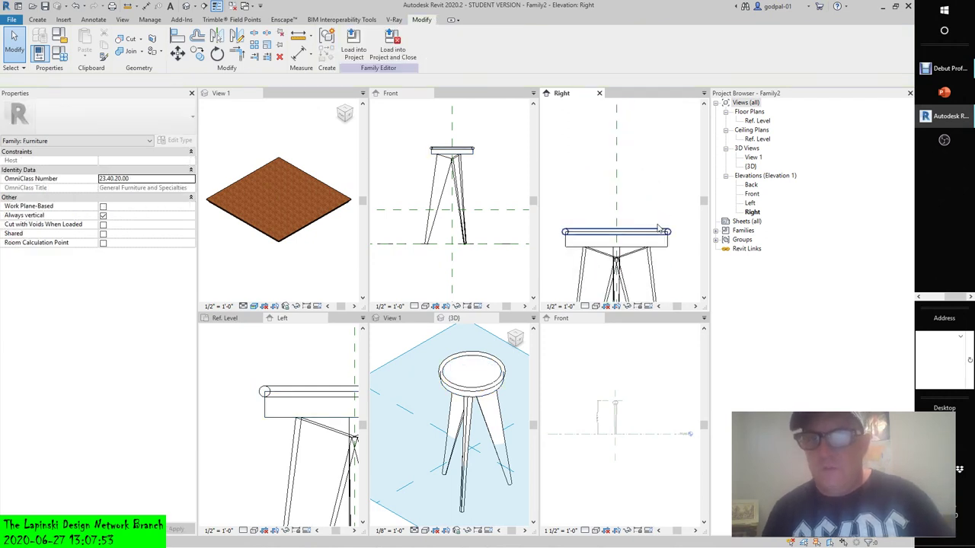
pyautogui.click(659, 231)
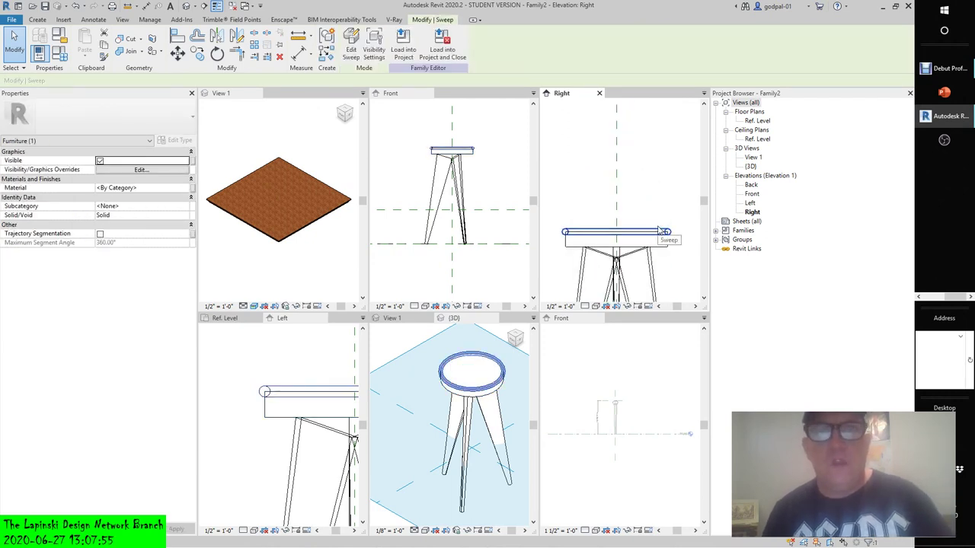
pyautogui.scroll(-2, 660, 231)
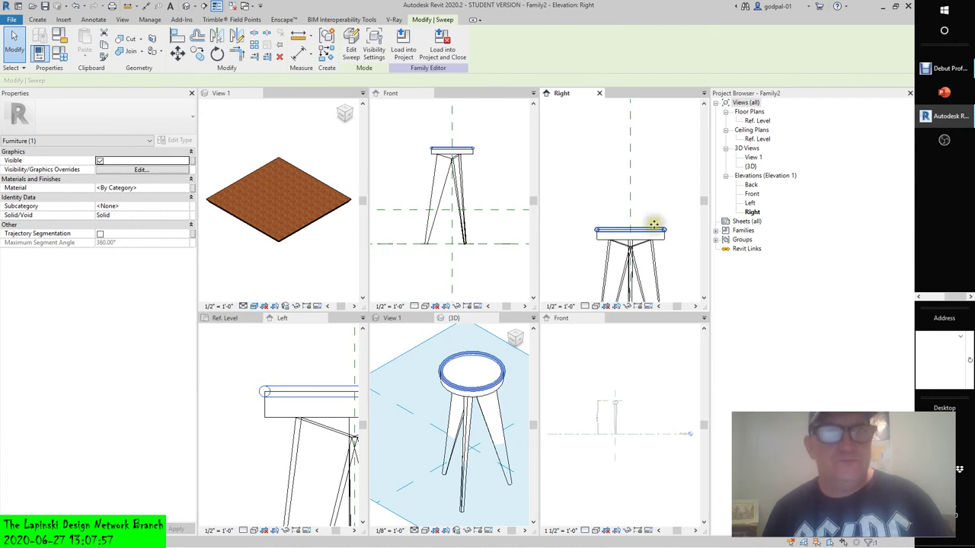
pyautogui.scroll(-3, 648, 221)
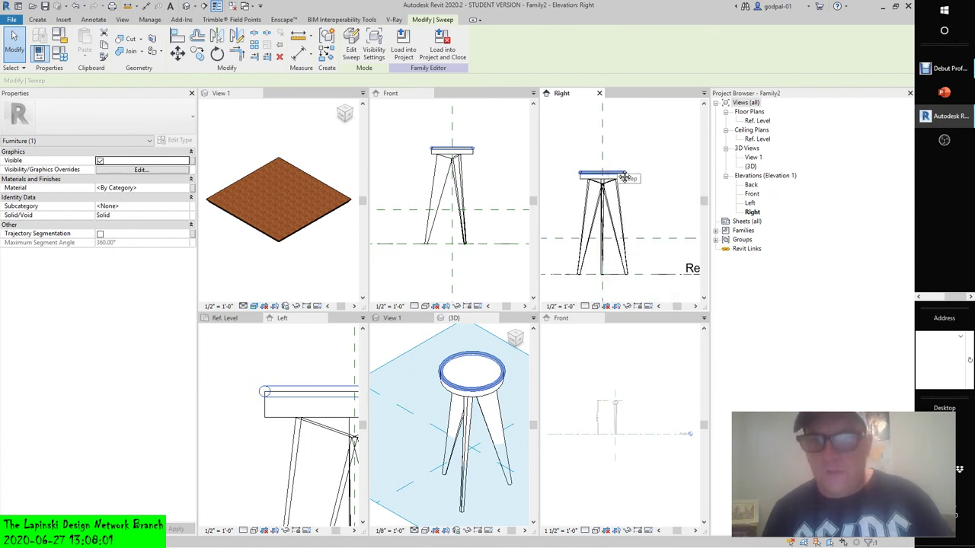
pyautogui.scroll(-3, 294, 342)
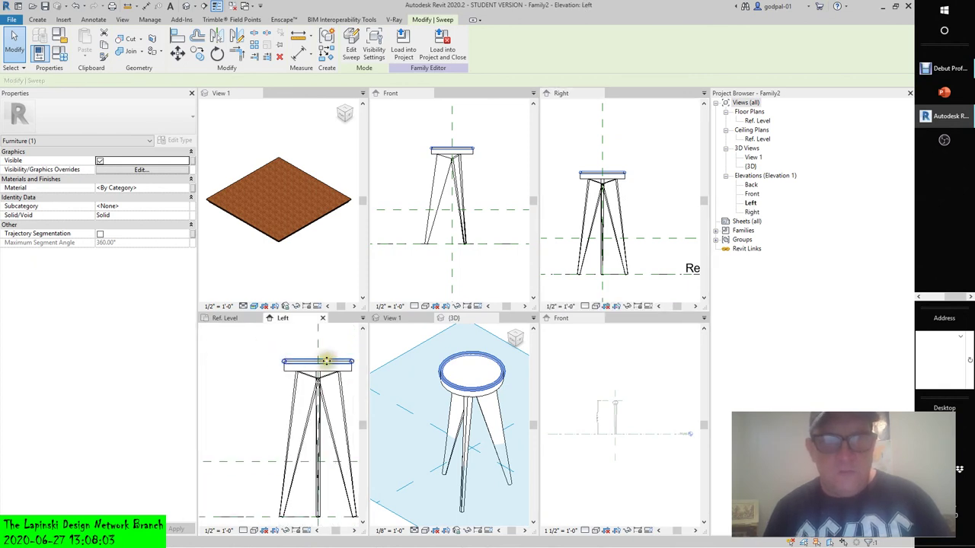
pyautogui.click(243, 347)
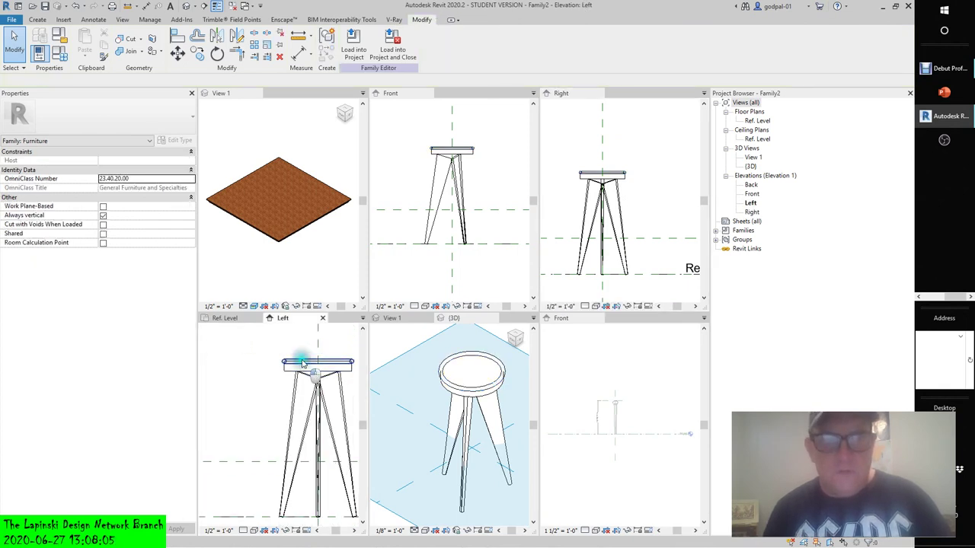
pyautogui.click(304, 364)
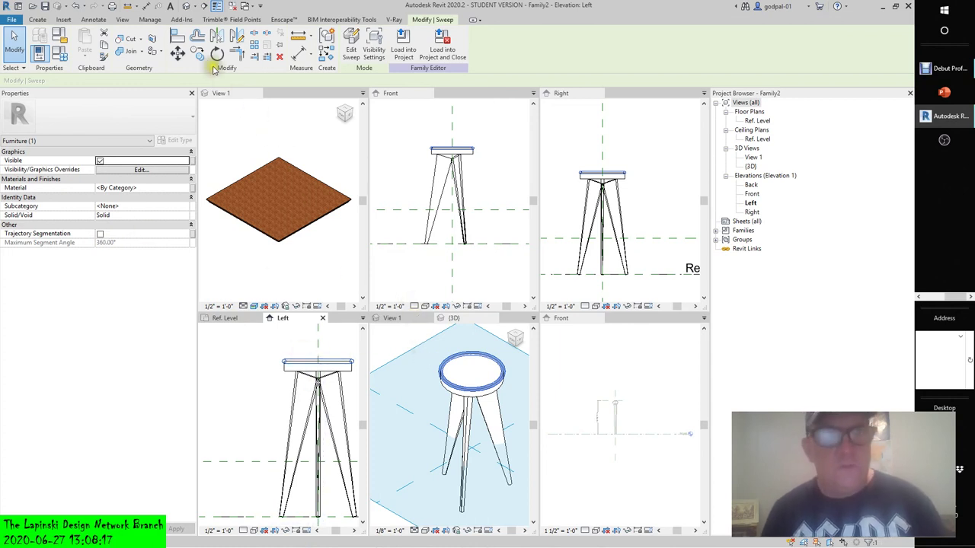
pyautogui.click(177, 55)
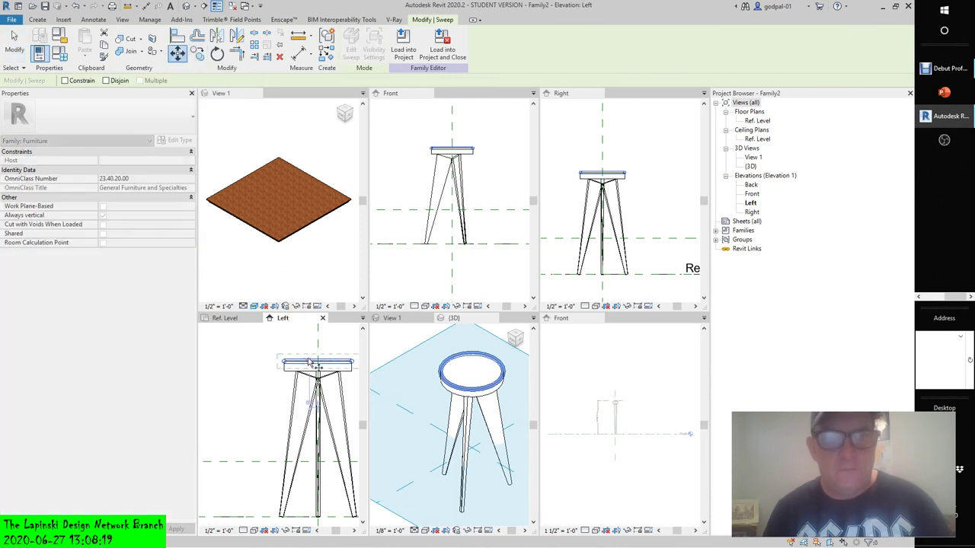
pyautogui.click(304, 365)
pyautogui.press('Escape')
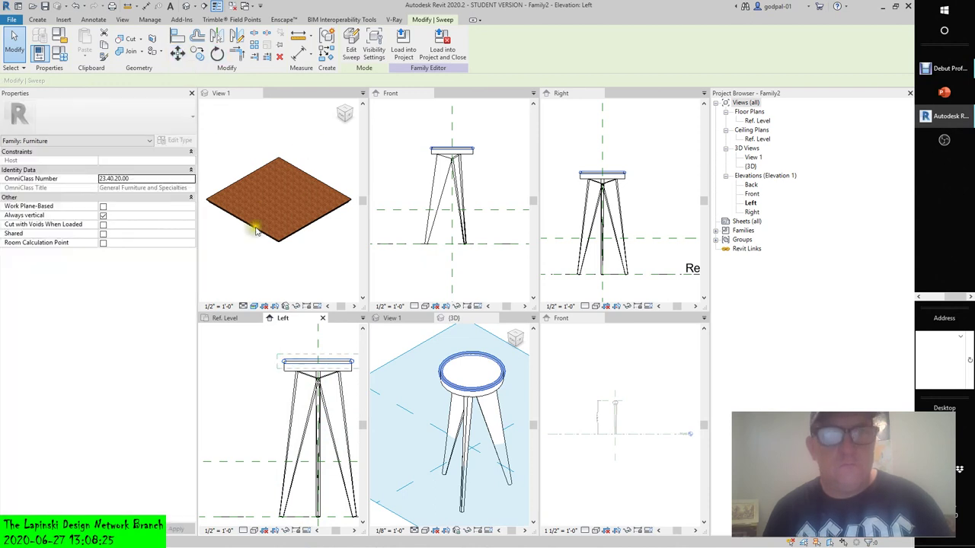
pyautogui.click(177, 52)
pyautogui.click(276, 366)
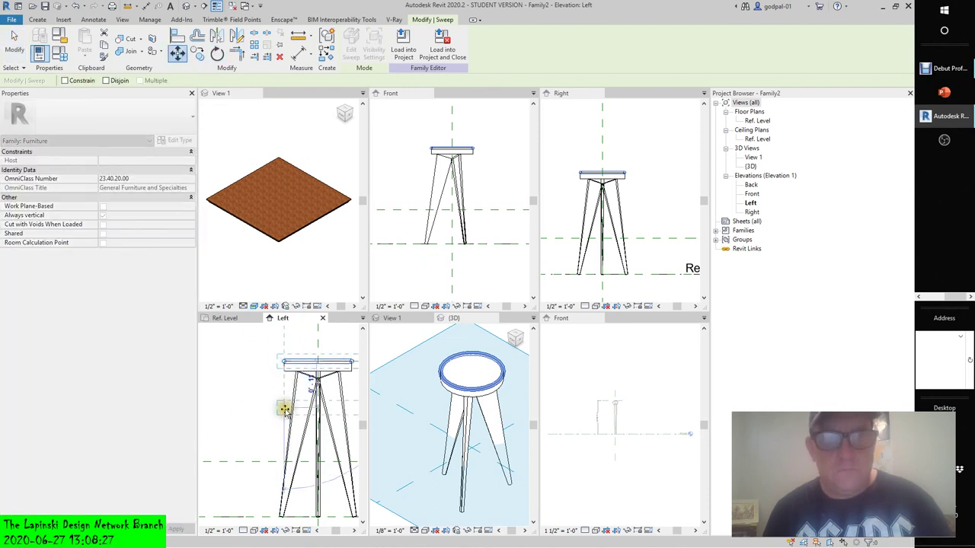
pyautogui.press('Escape')
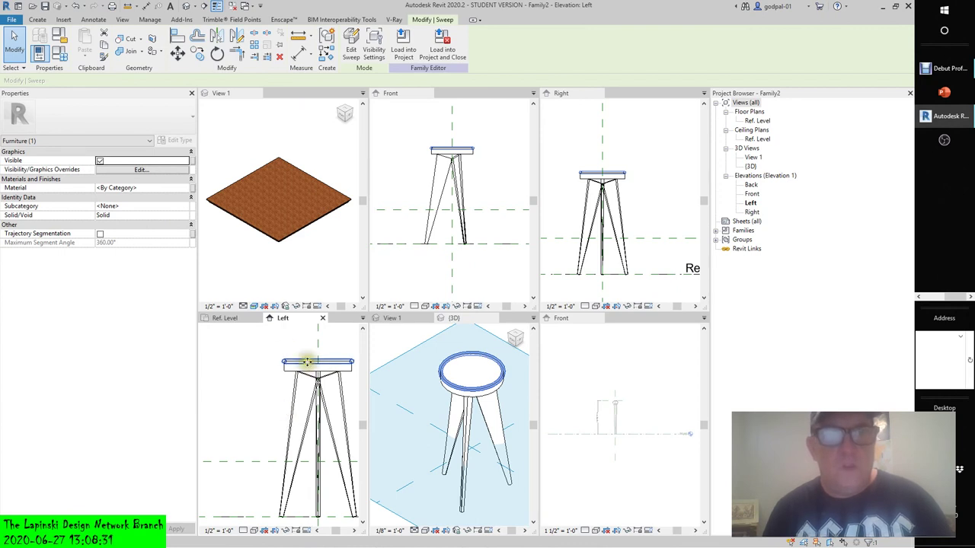
pyautogui.press('Escape')
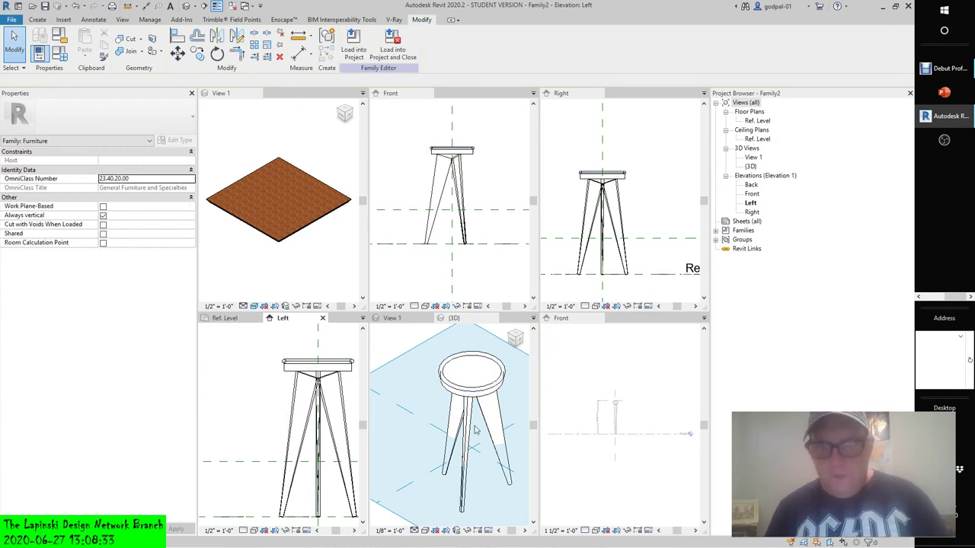
# Step: Turn the 3D view to a straight side-on view and zoom in on the seat top
pyautogui.click(515, 340)
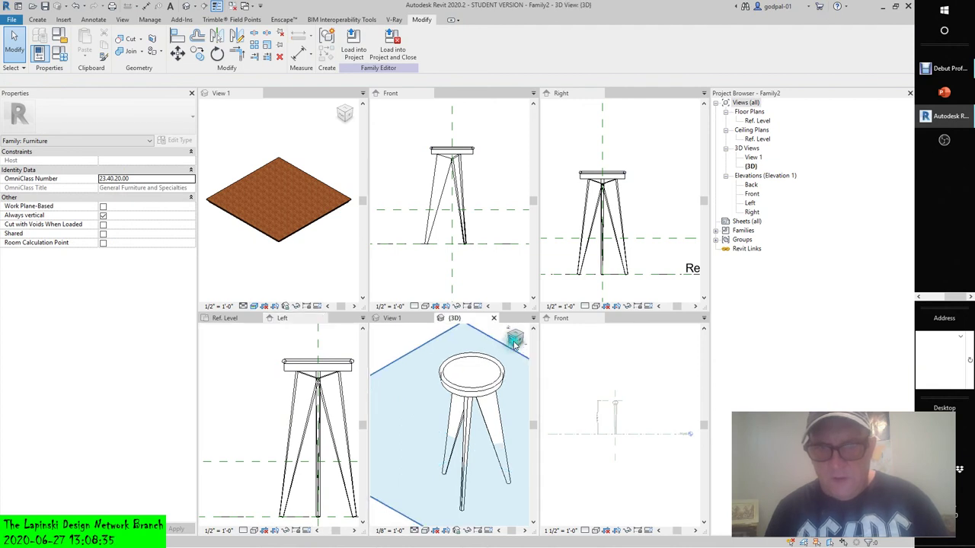
pyautogui.click(515, 343)
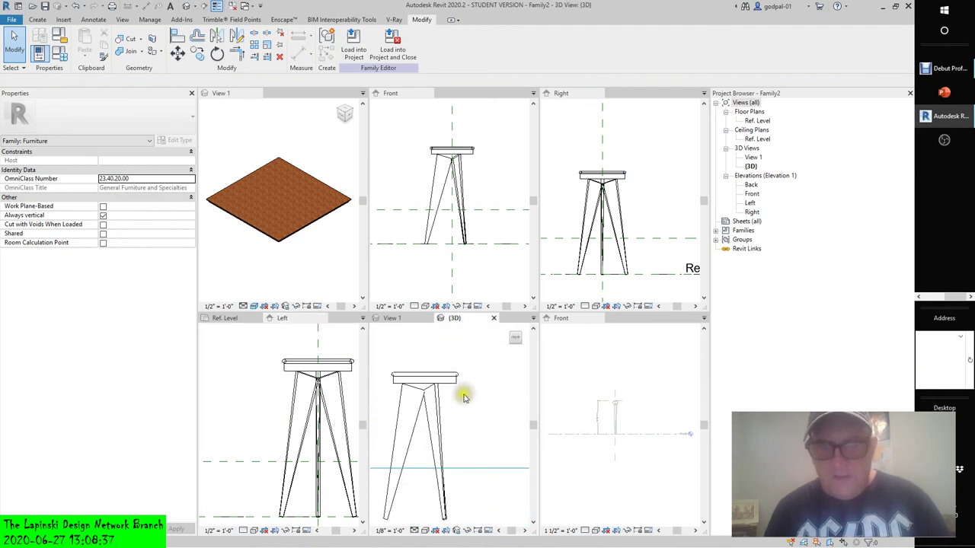
pyautogui.click(440, 377)
pyautogui.scroll(2, 461, 375)
pyautogui.click(450, 377)
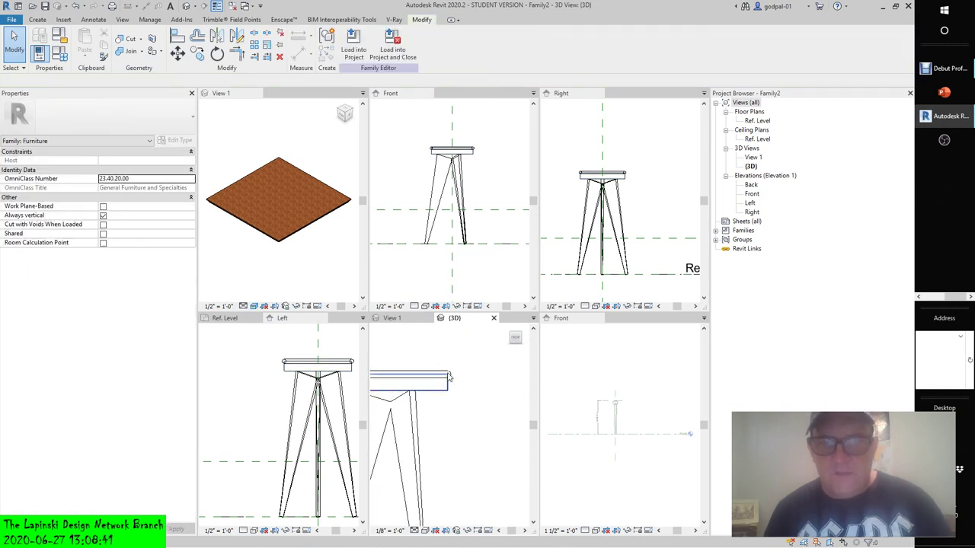
pyautogui.click(450, 376)
# Step: Select the seat-edge ring sweep, then zoom out and select a stool leg to check them
pyautogui.click(448, 372)
pyautogui.click(448, 374)
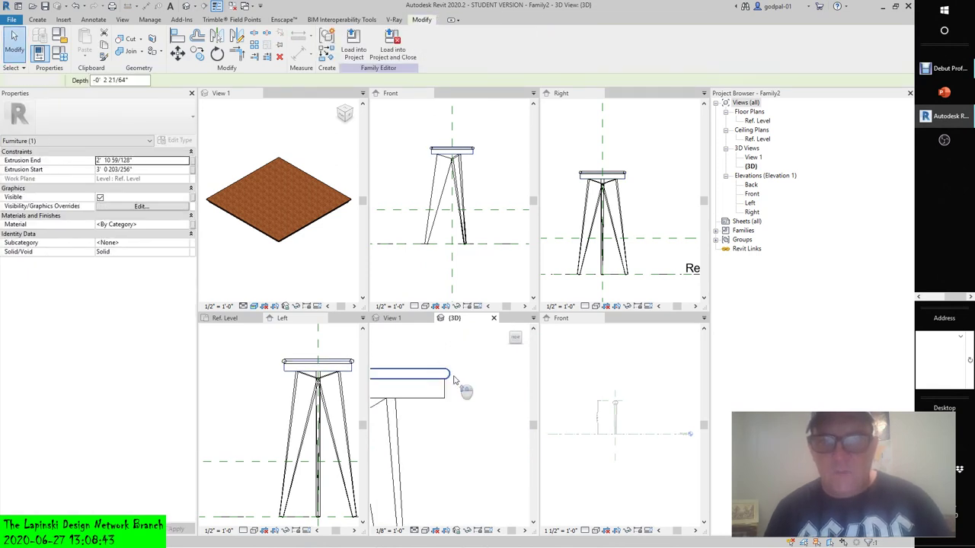
pyautogui.click(455, 379)
pyautogui.click(457, 381)
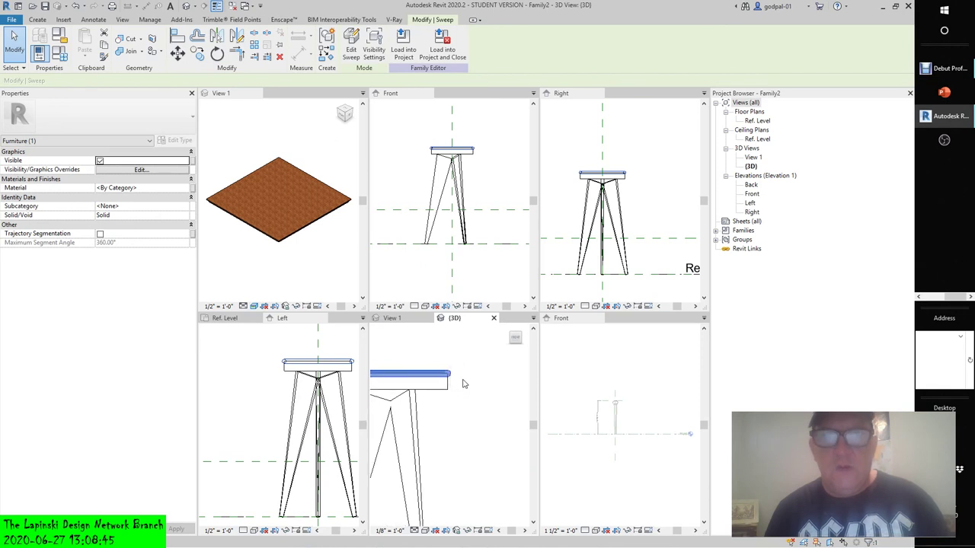
pyautogui.scroll(-1, 463, 384)
pyautogui.scroll(-1, 463, 384)
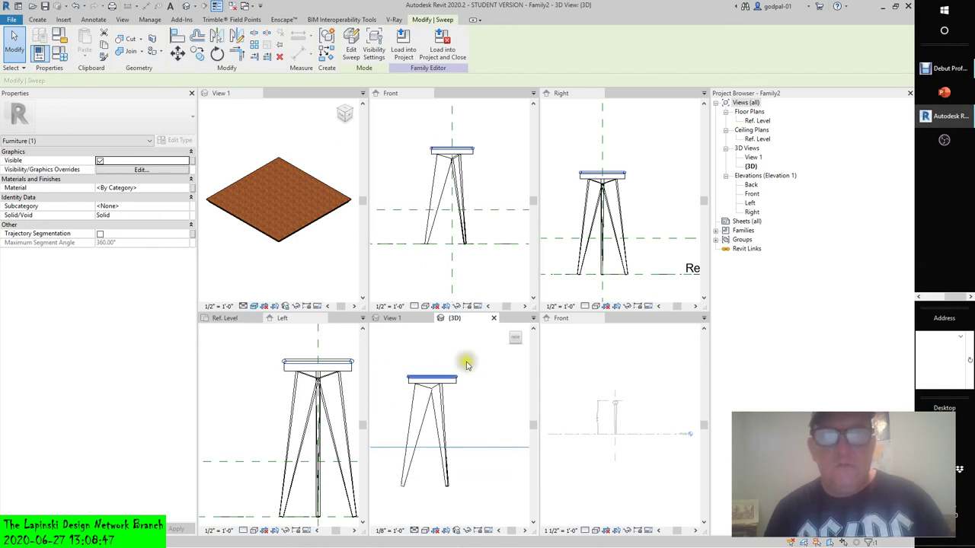
pyautogui.click(443, 411)
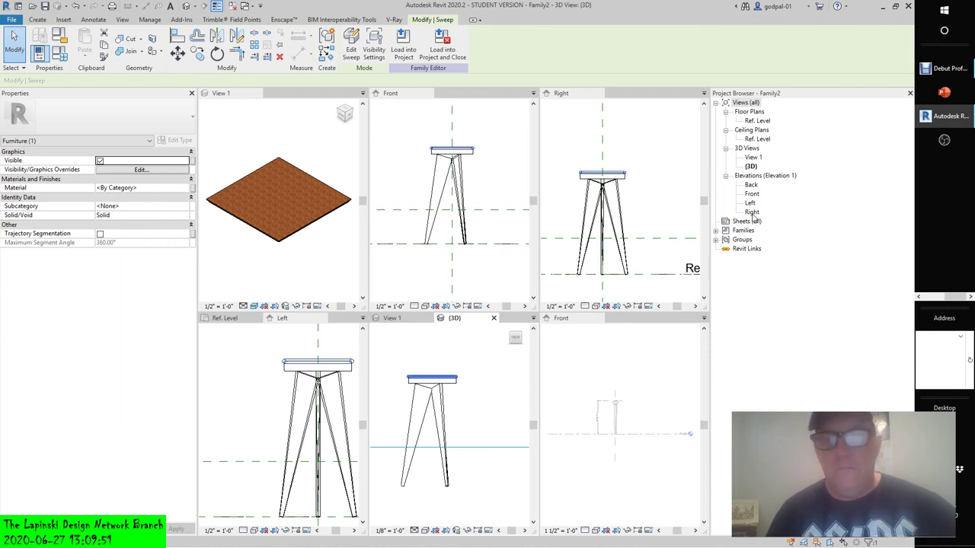
# Step: Bring the Debut Professional screen recorder window to the front
pyautogui.click(943, 68)
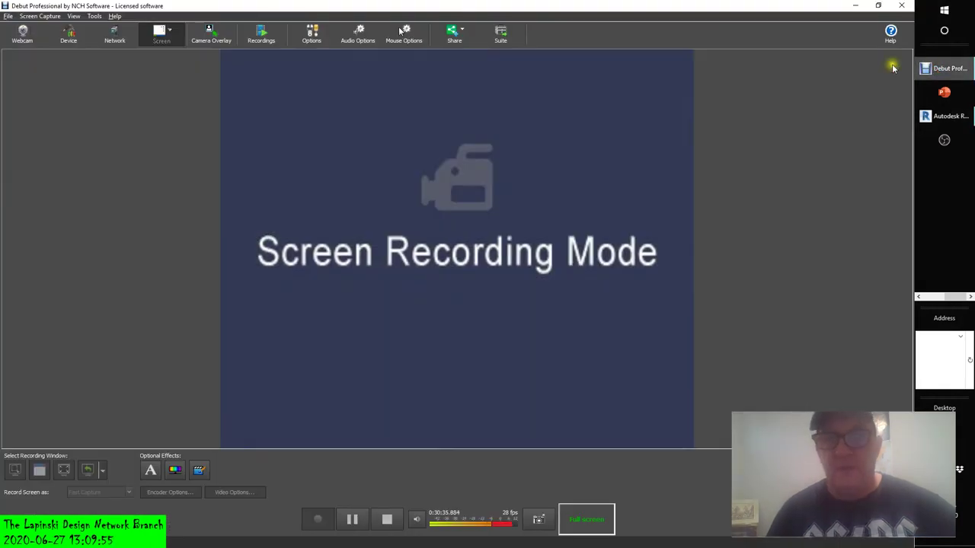